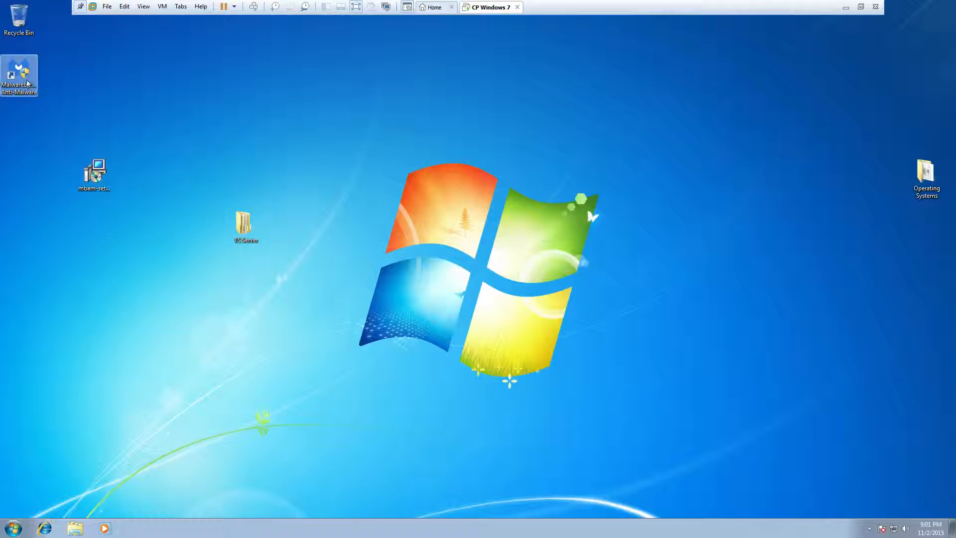
Move the mbam-setup icon beside the Recycle Bin and the TS Server folder to the right edge
drag(107, 177, 70, 31)
drag(242, 227, 938, 352)
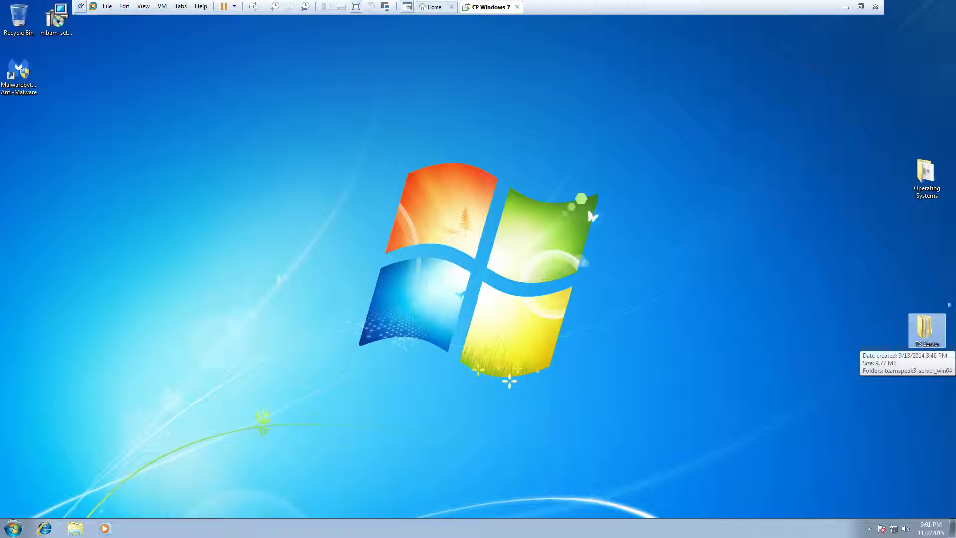
Browse the Operating Systems folder's seven items, then place TS Server directly beneath it on the desktop
double_click(925, 175)
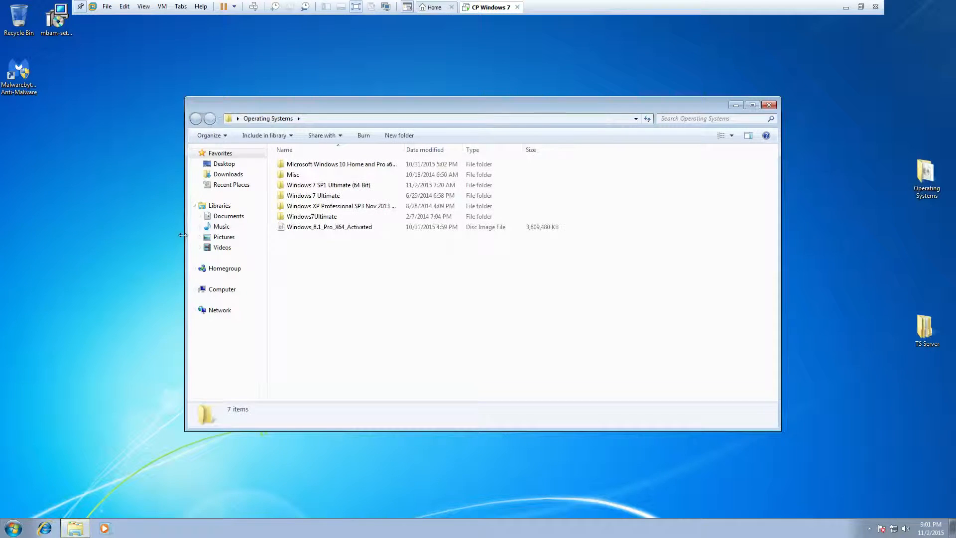
drag(357, 299, 393, 159)
click(542, 313)
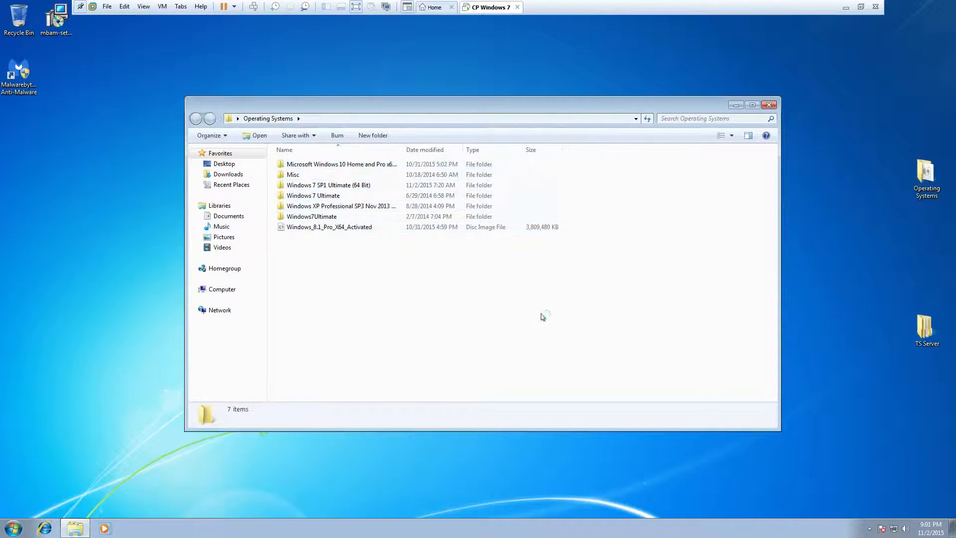
click(770, 105)
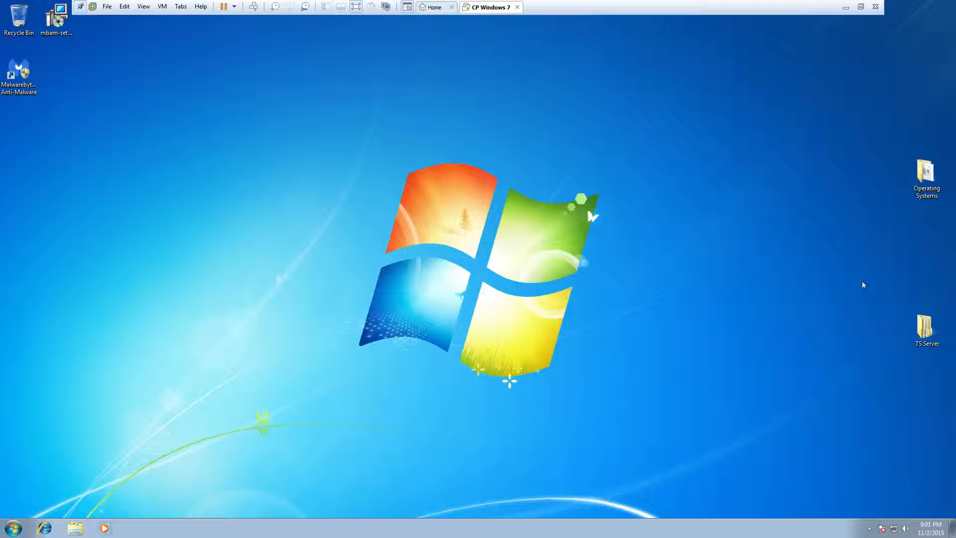
drag(926, 326, 926, 226)
click(864, 252)
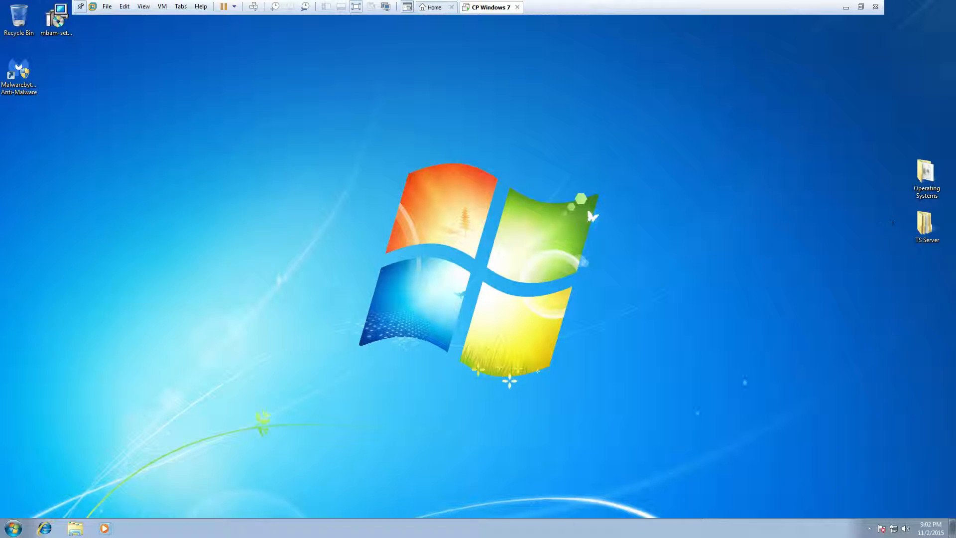
click(20, 528)
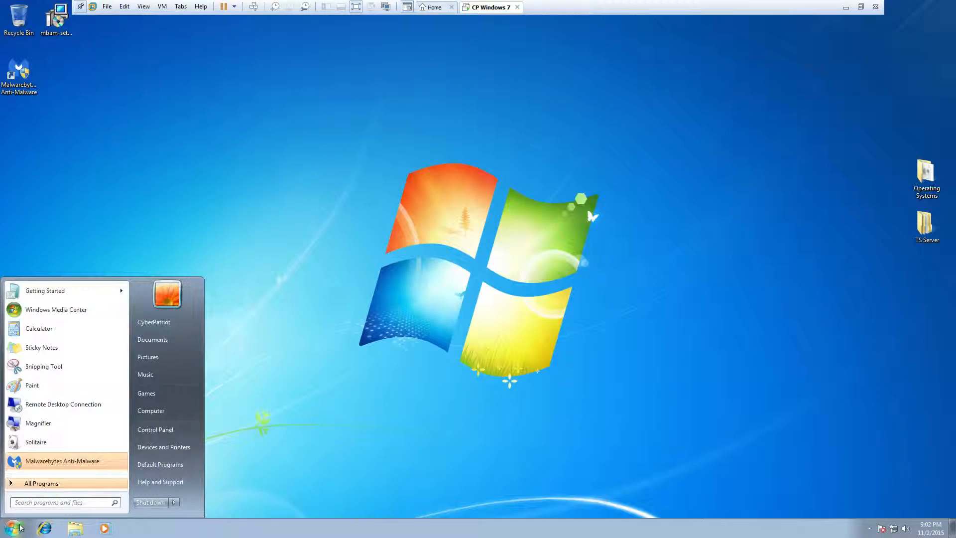
text(user a)
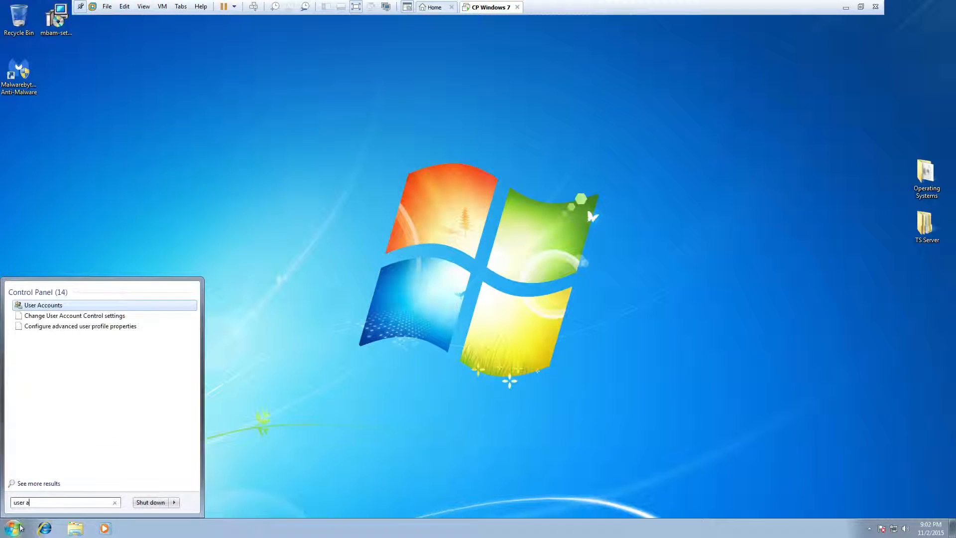
text(ccounts)
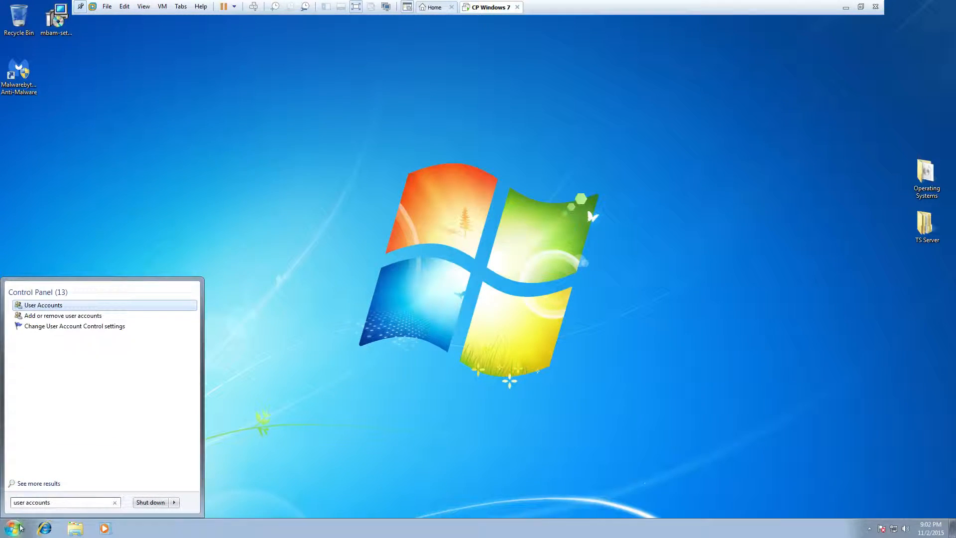
key(Return)
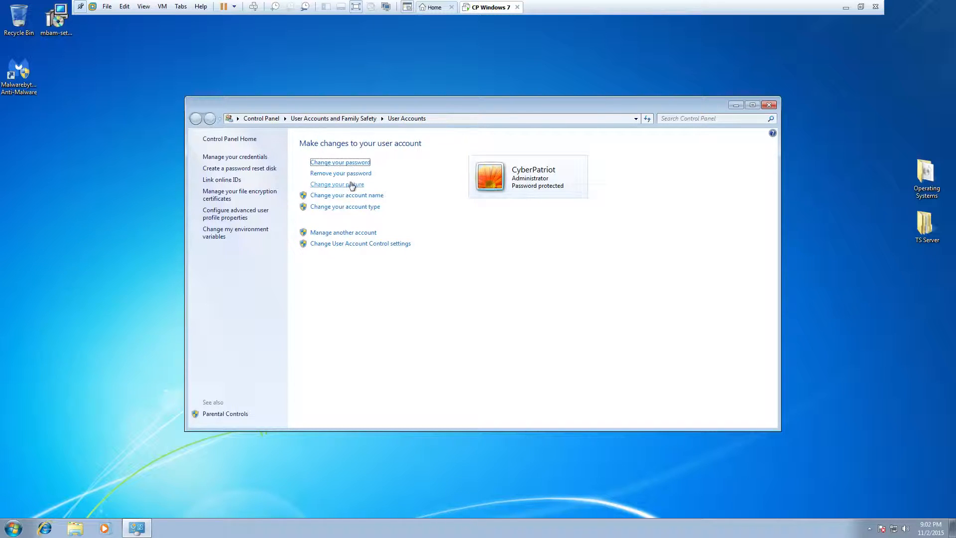
click(349, 233)
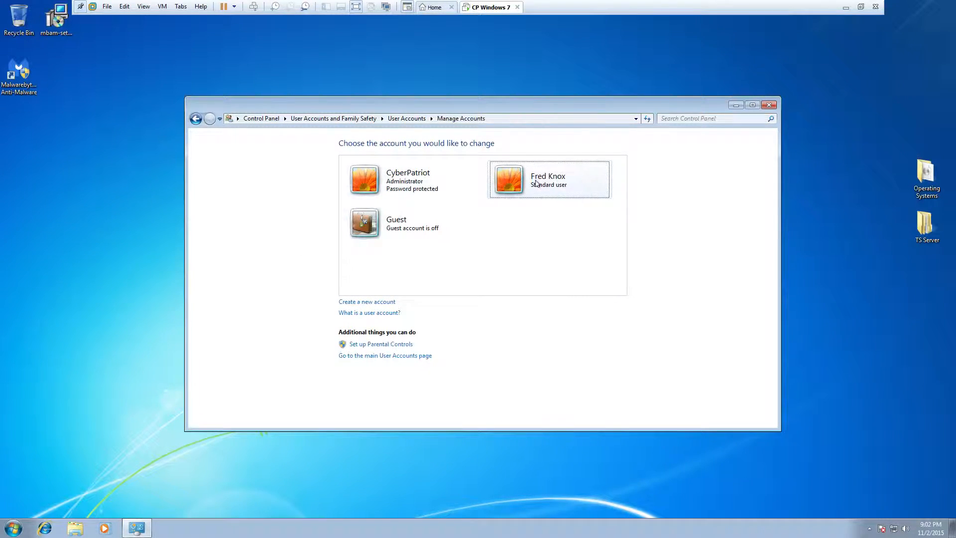
click(536, 183)
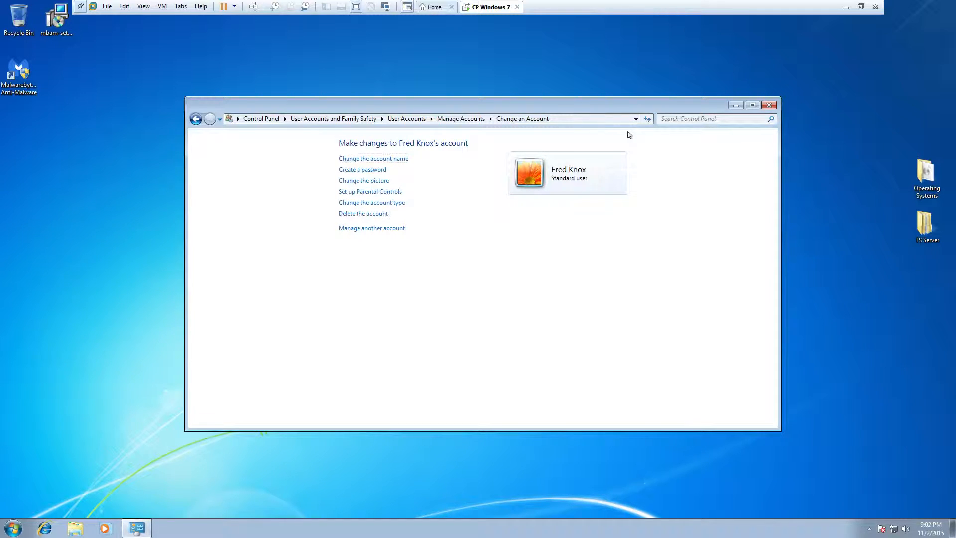
click(771, 105)
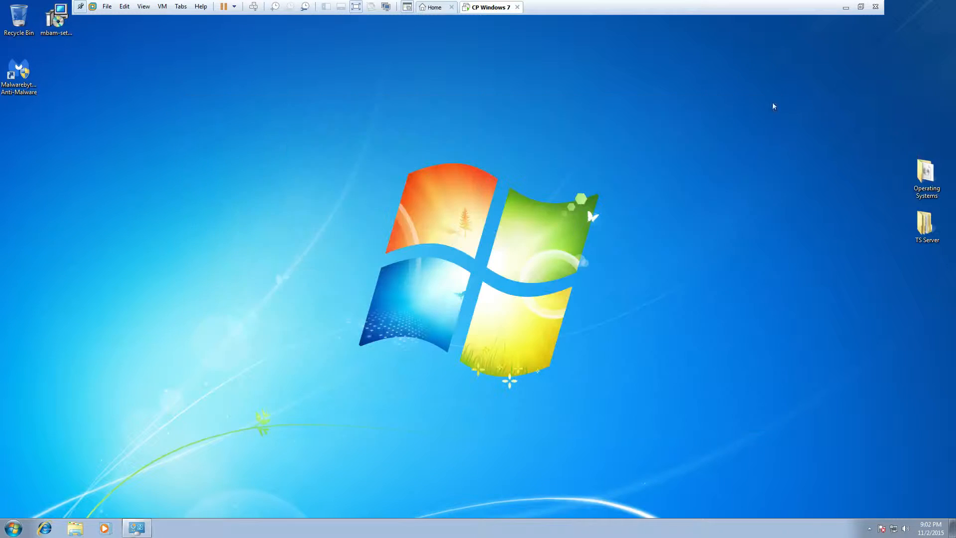
Open TS Server's Properties on the Security tab and review the CyberPatriot and Administrators permissions
click(930, 228)
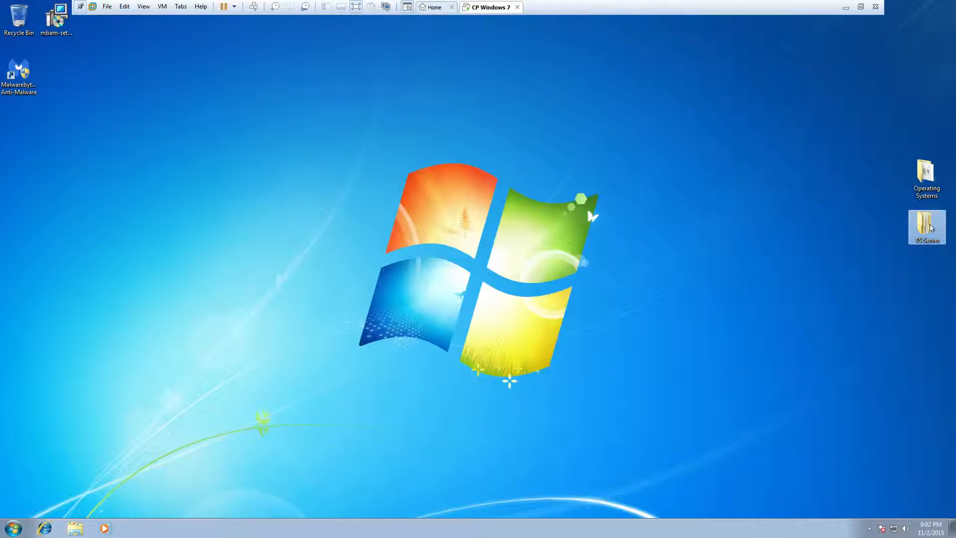
right_click(931, 227)
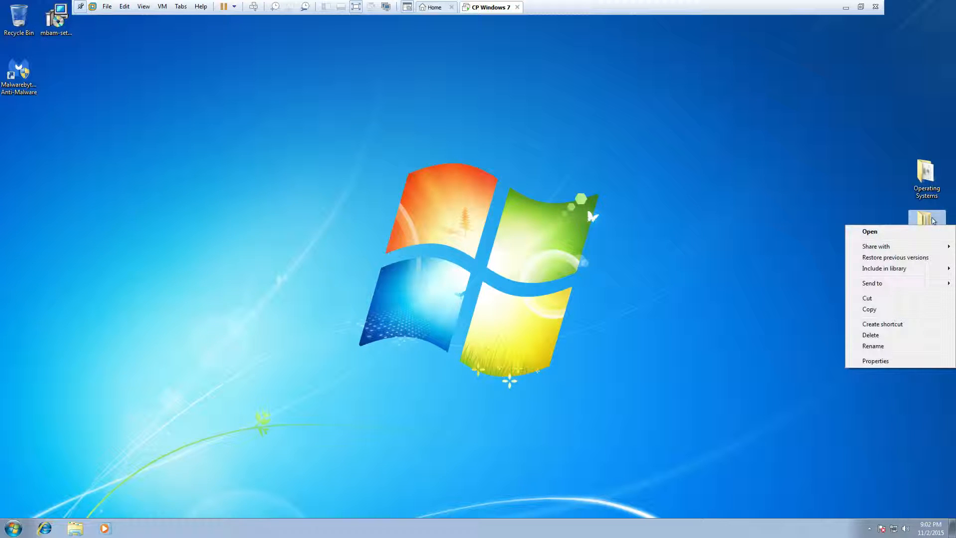
click(870, 361)
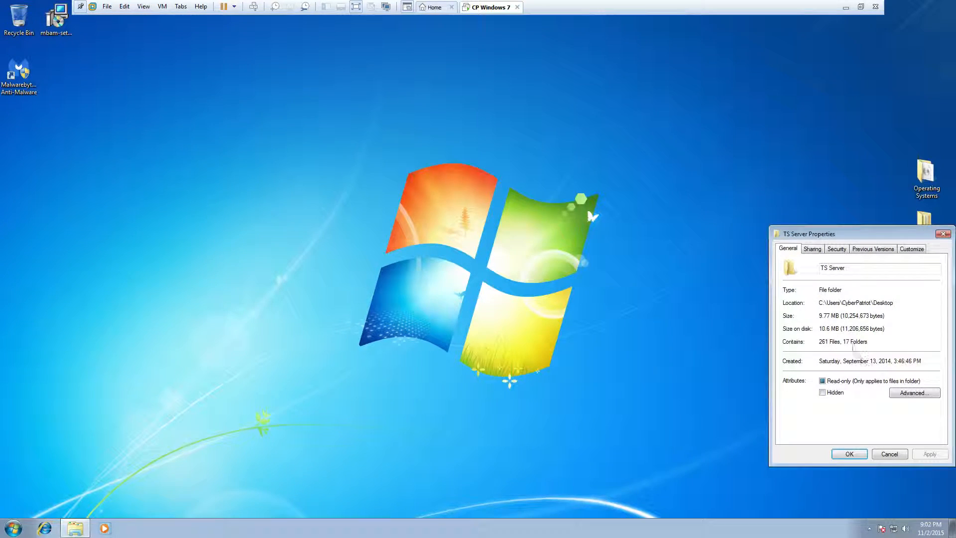
click(838, 249)
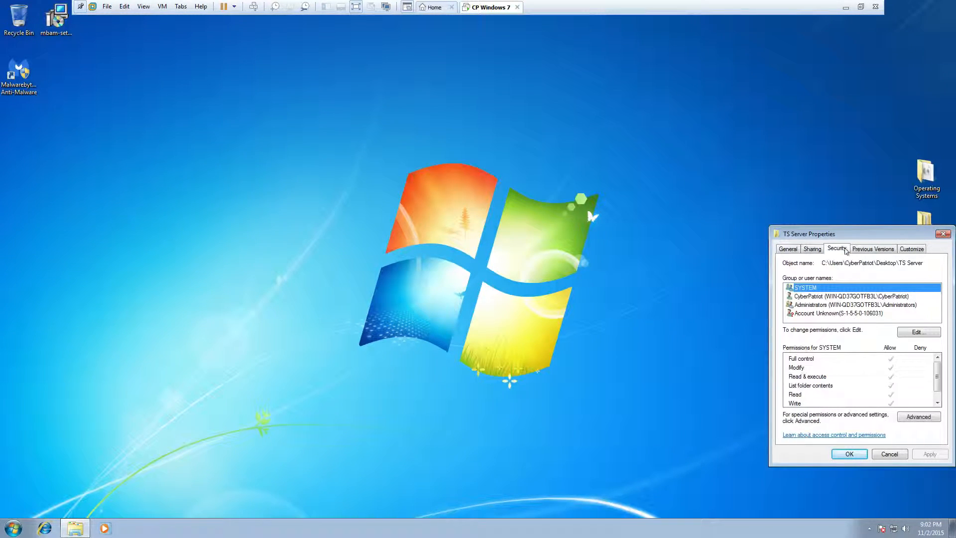
click(816, 296)
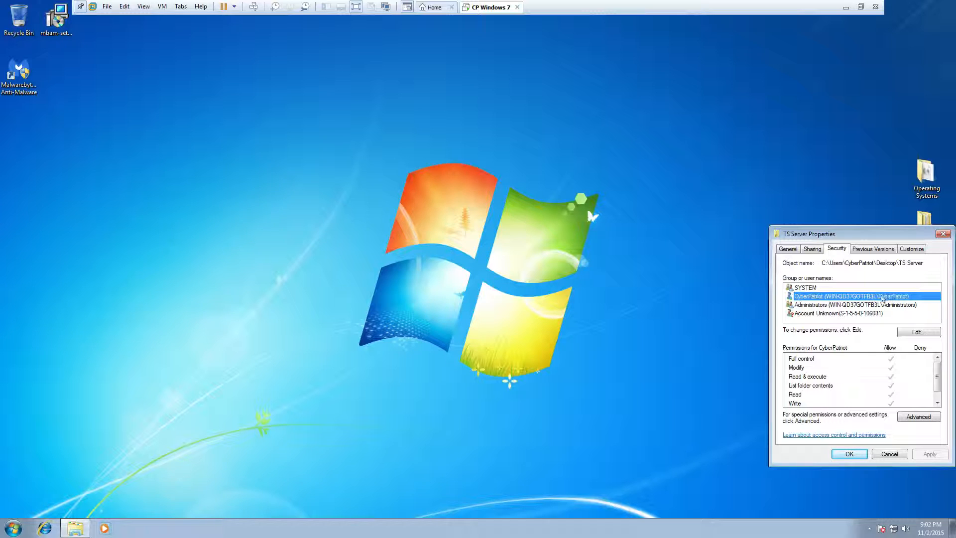
click(840, 304)
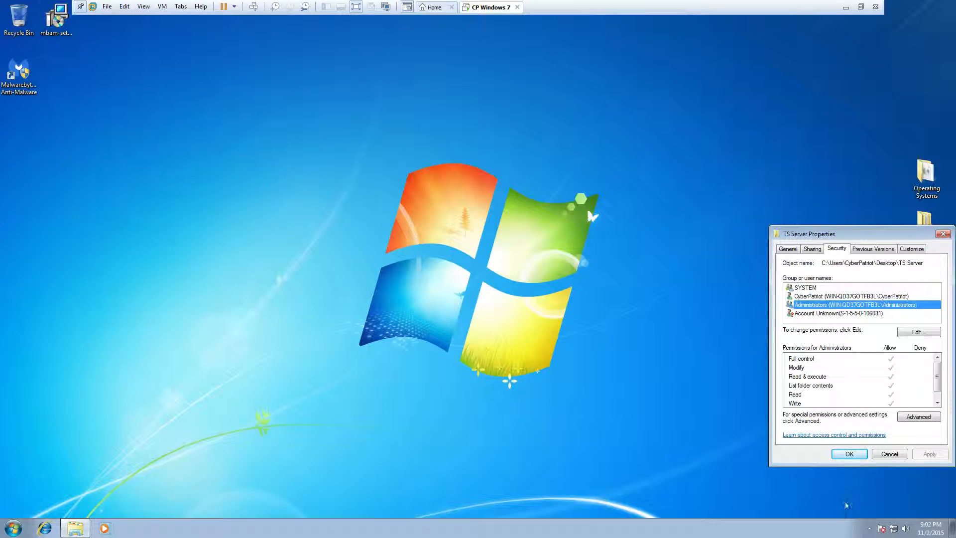
Bring up the Start menu
click(13, 528)
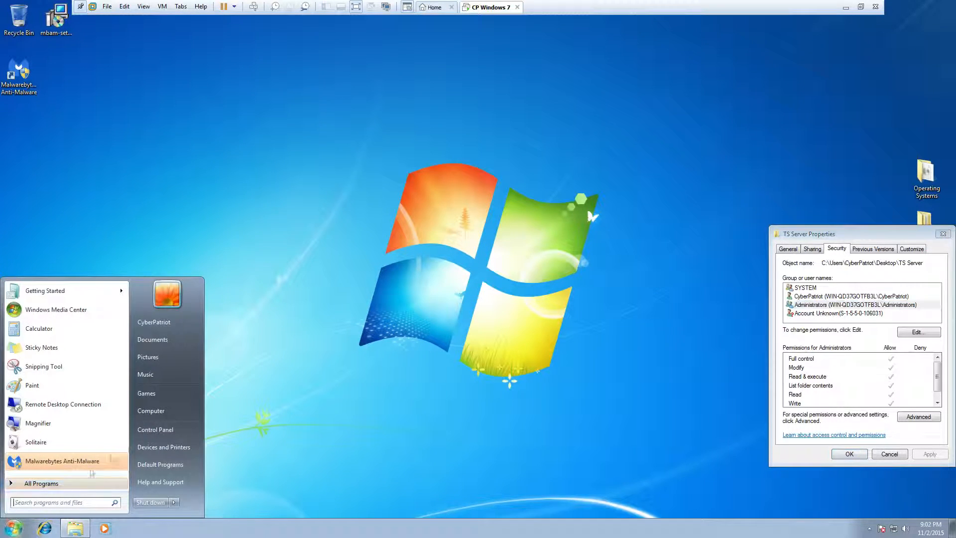
click(14, 530)
click(14, 532)
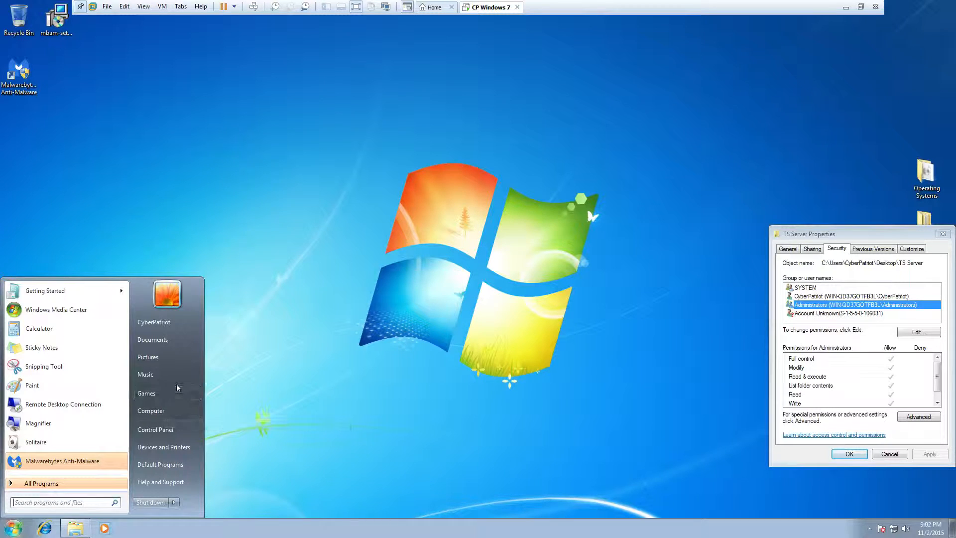
Launch Computer Management from Computer and open Local Users and Groups > Users
right_click(164, 412)
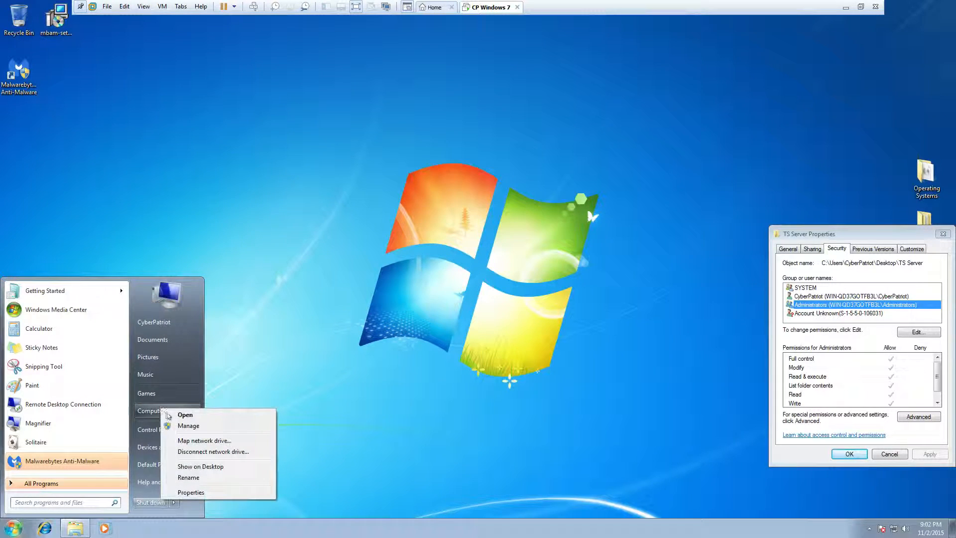
click(187, 425)
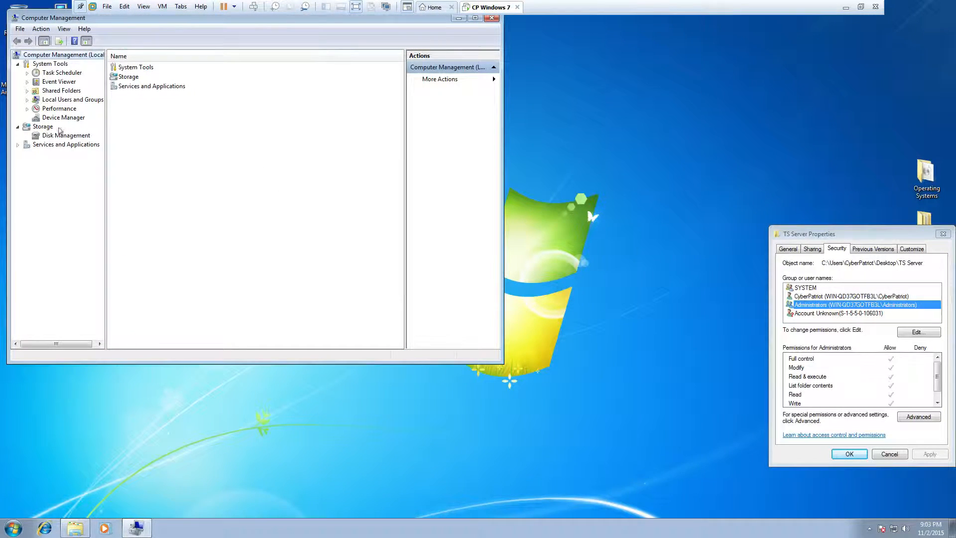
click(55, 101)
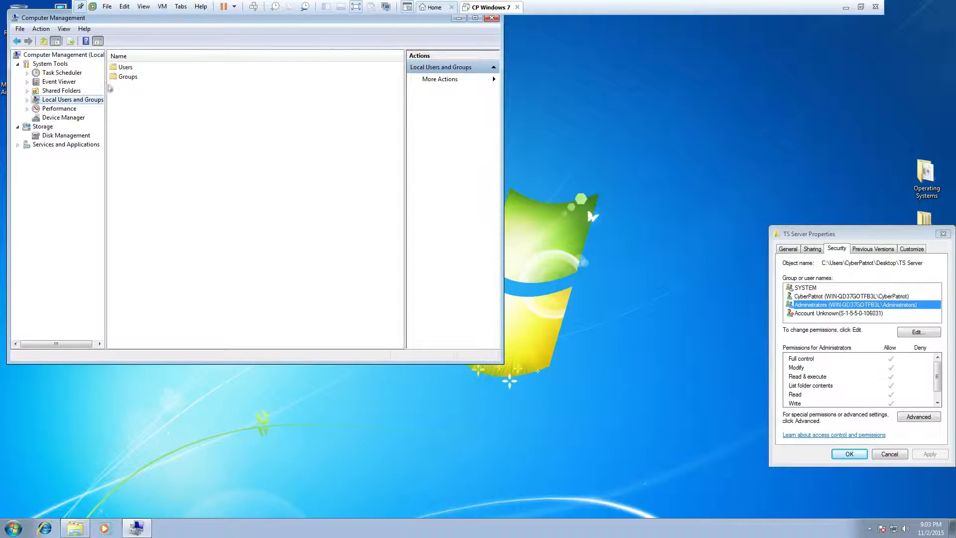
click(126, 68)
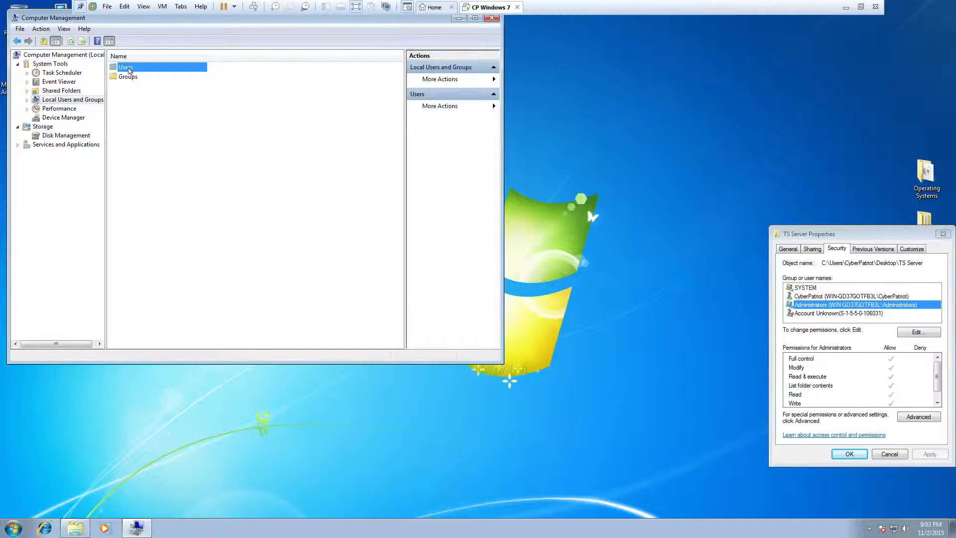
double_click(129, 69)
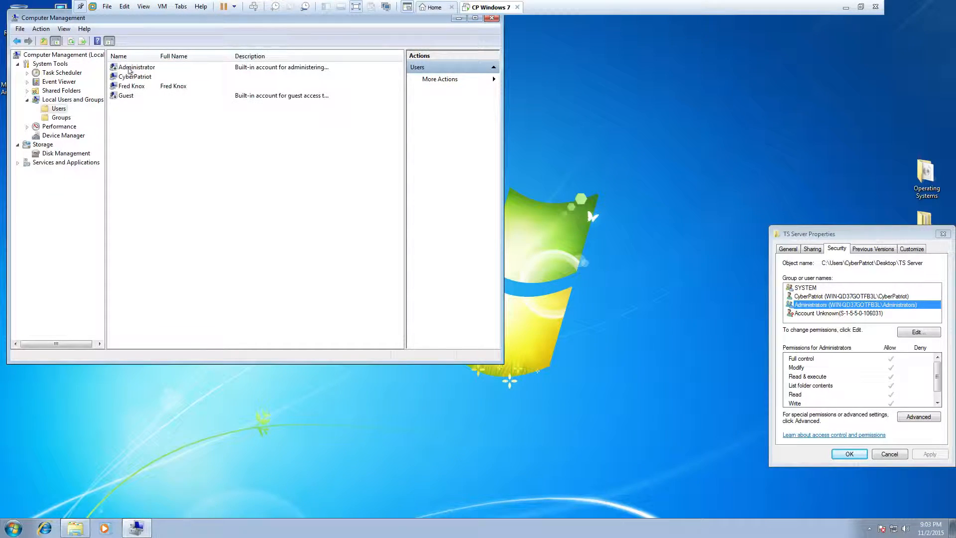
Look over the Guest, Administrator and other local accounts, then switch to the Groups list
click(127, 99)
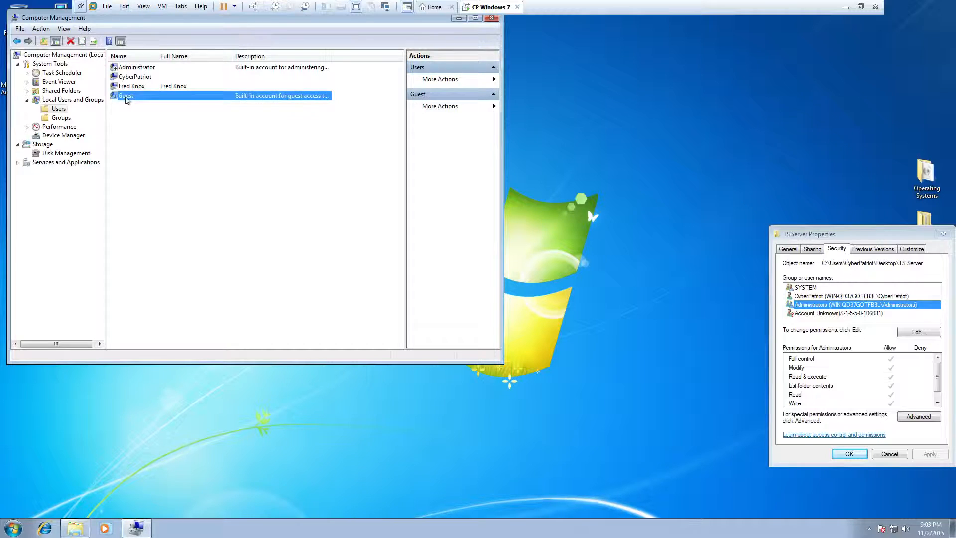
click(146, 68)
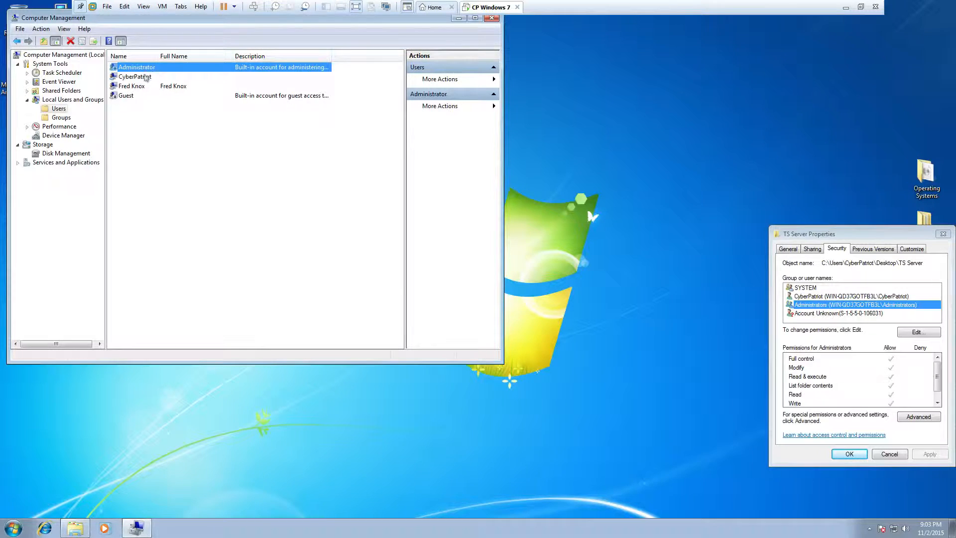
click(140, 80)
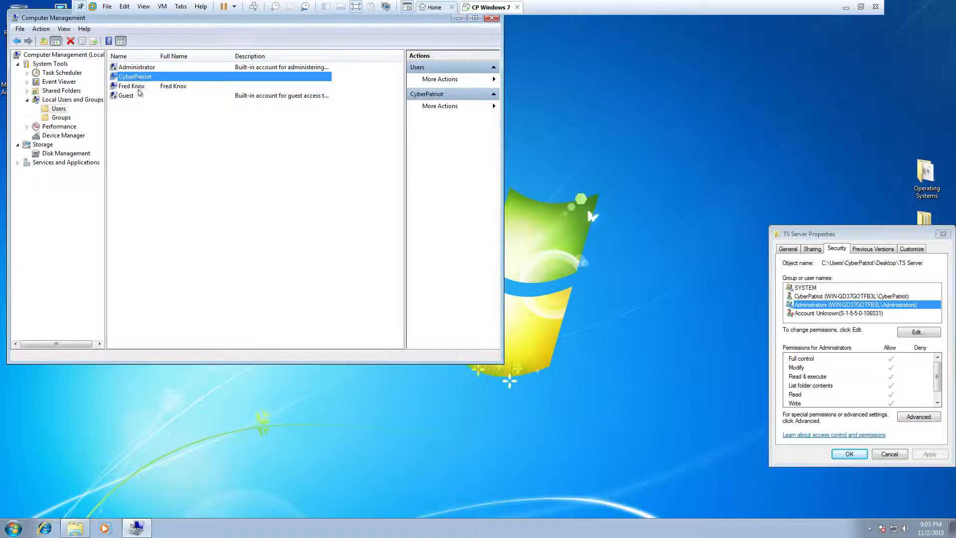
click(140, 87)
click(154, 129)
click(66, 118)
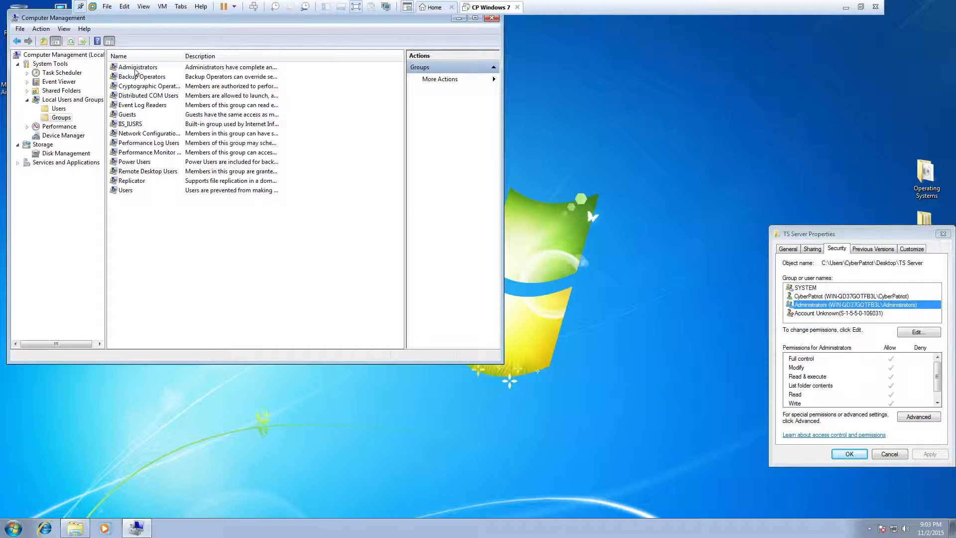
Compare the Administrators and Users groups and widen the Description column to show full descriptions
click(136, 68)
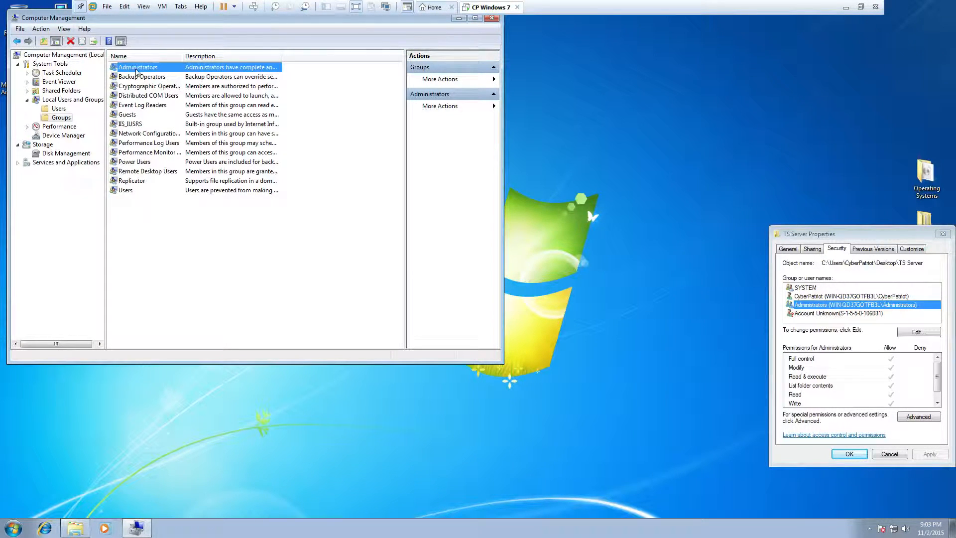
click(122, 204)
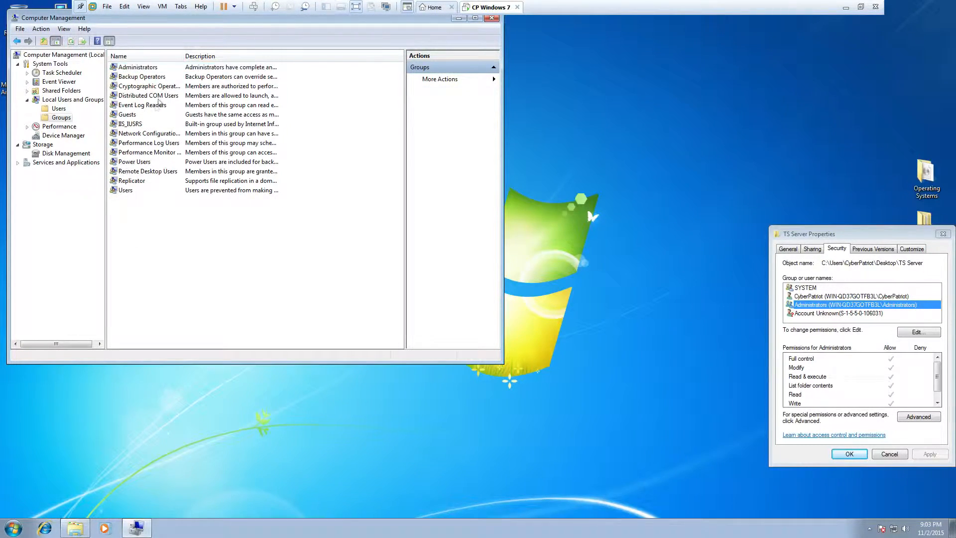
click(141, 191)
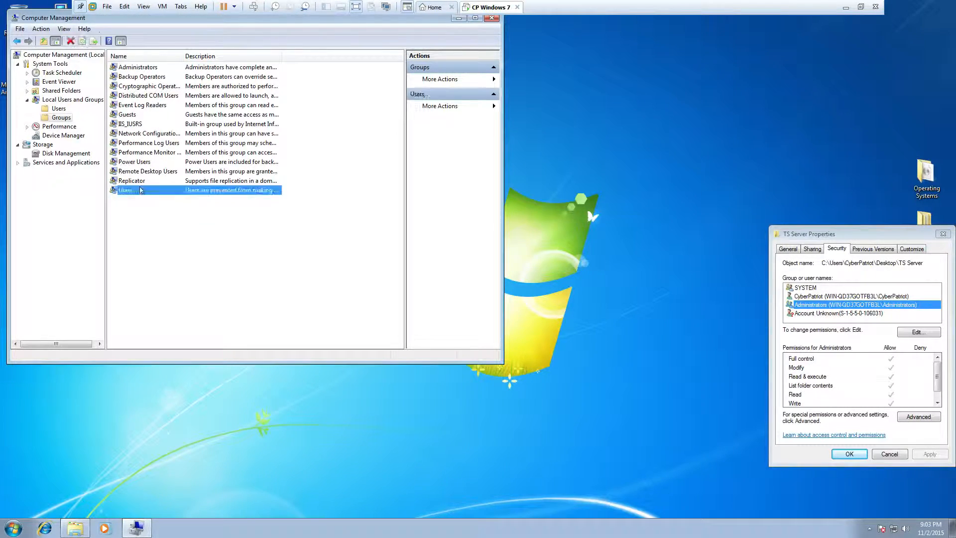
click(130, 68)
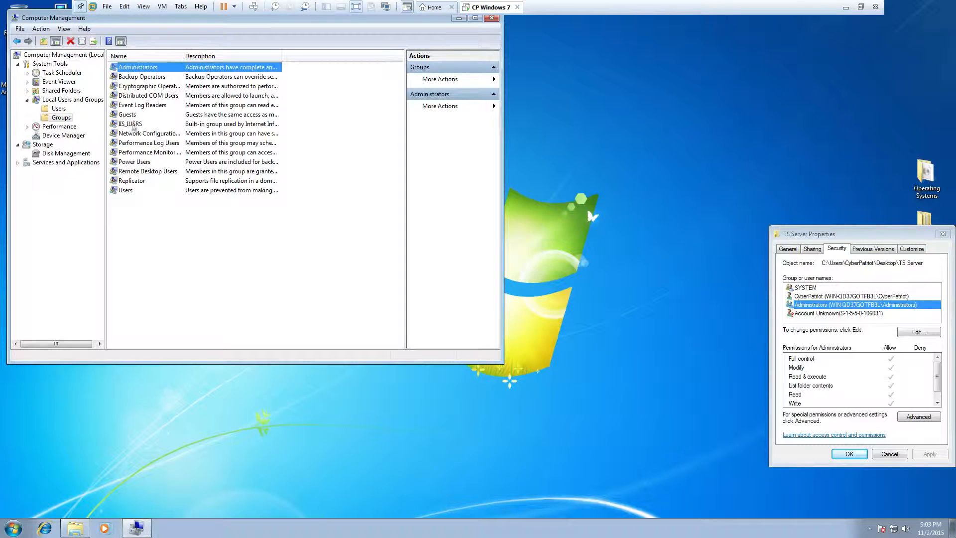
click(123, 192)
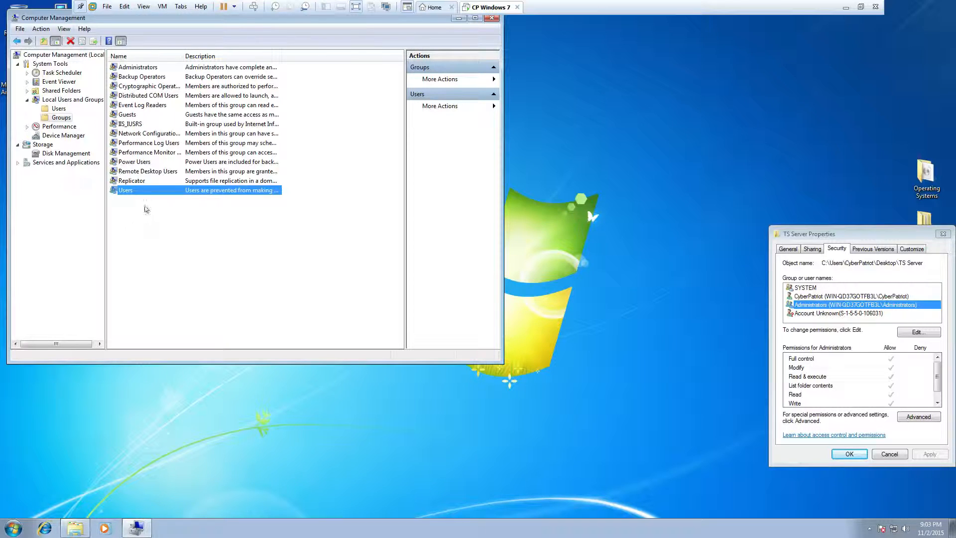
click(147, 68)
drag(282, 56, 426, 56)
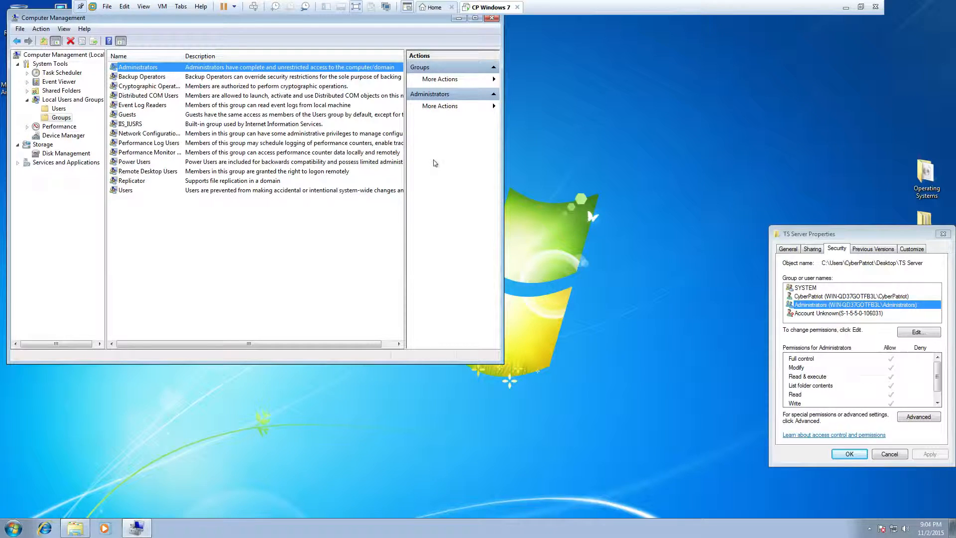
Close Computer Management, center TS Server Properties, and check the Account Unknown entry's permissions
click(492, 18)
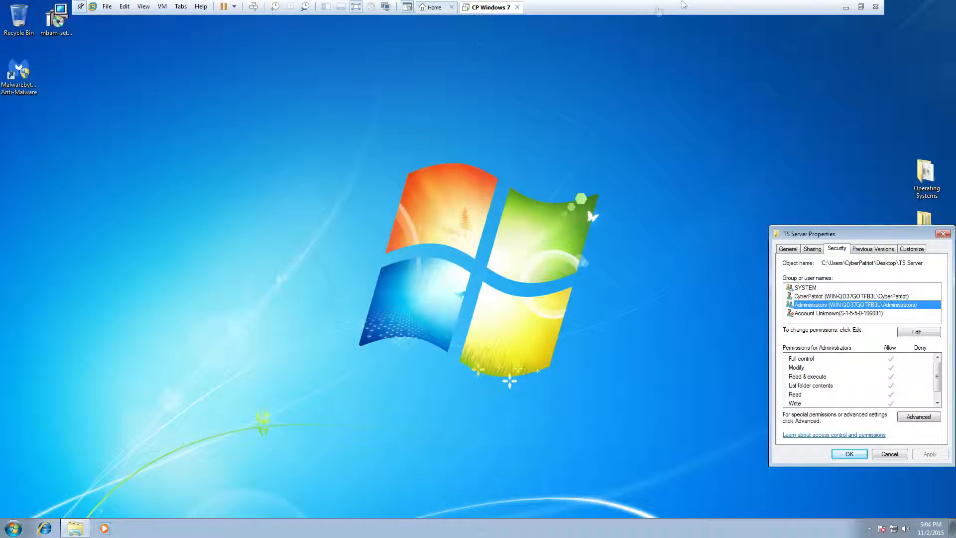
click(81, 7)
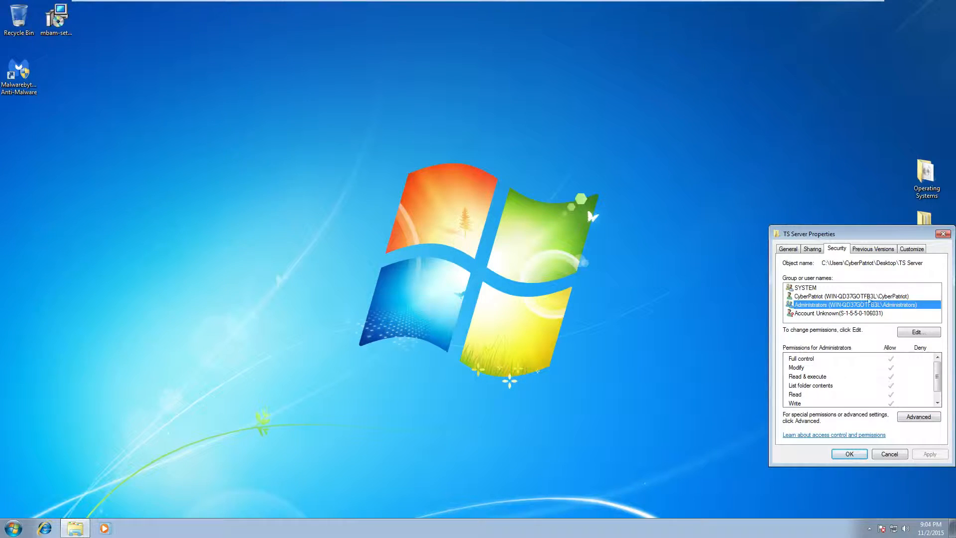
drag(844, 232, 502, 126)
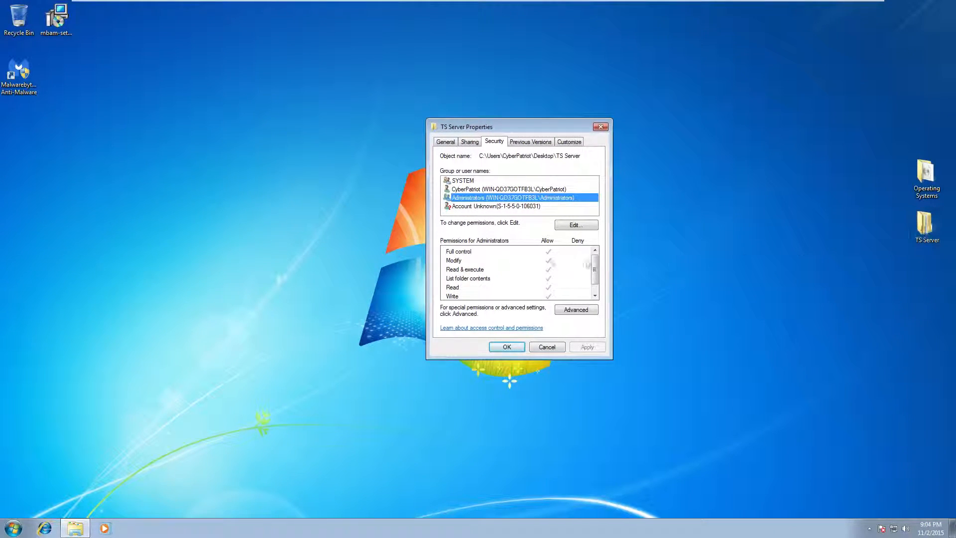
click(504, 207)
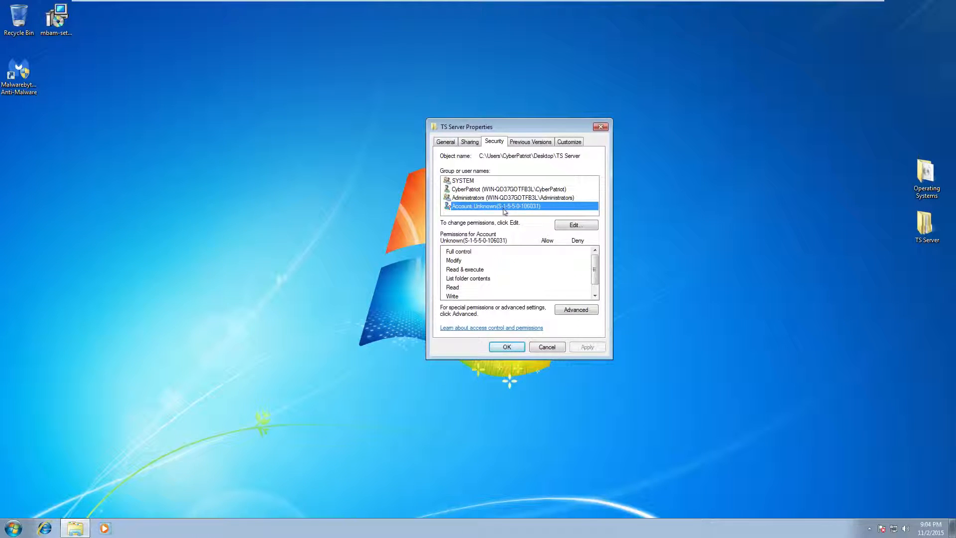
Add the standard user's account to TS Server's permissions, verifying the name with Check Names
click(561, 227)
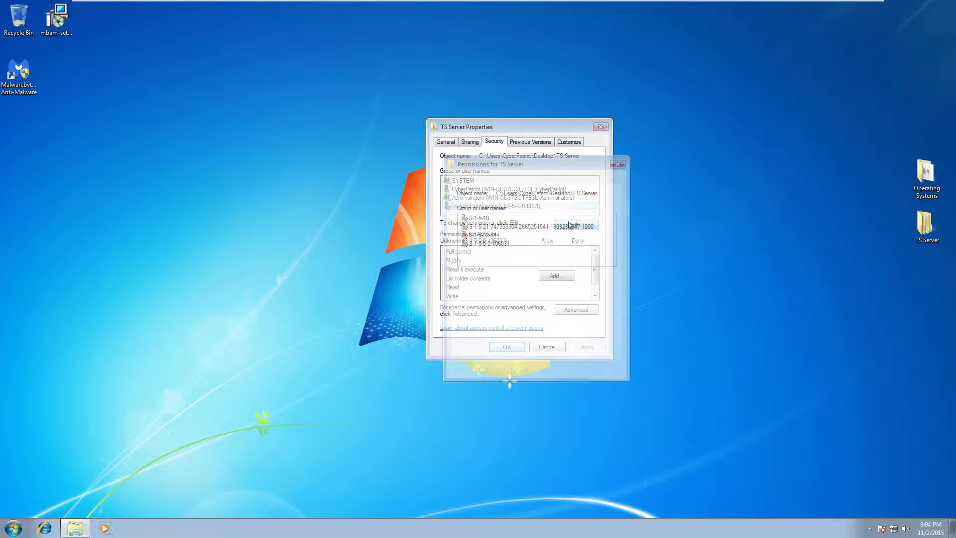
click(548, 256)
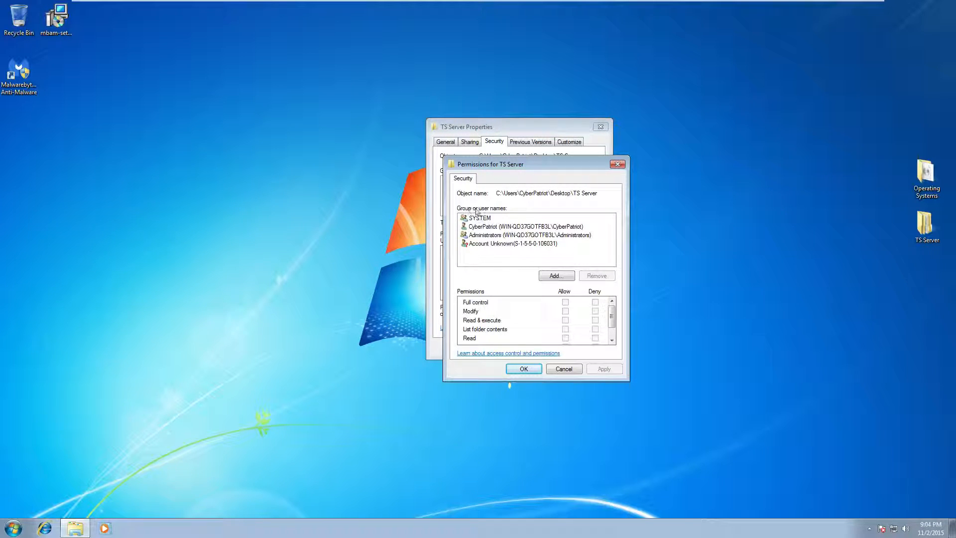
click(557, 276)
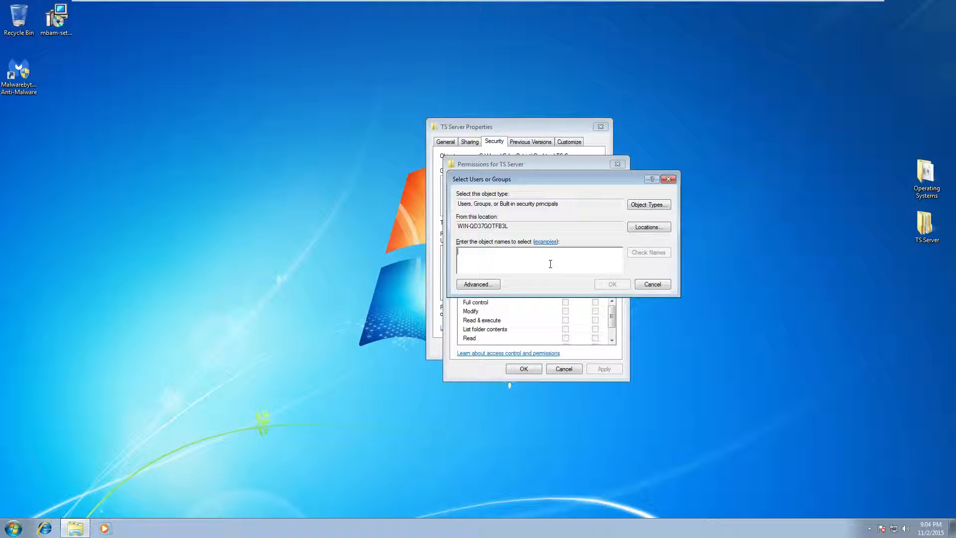
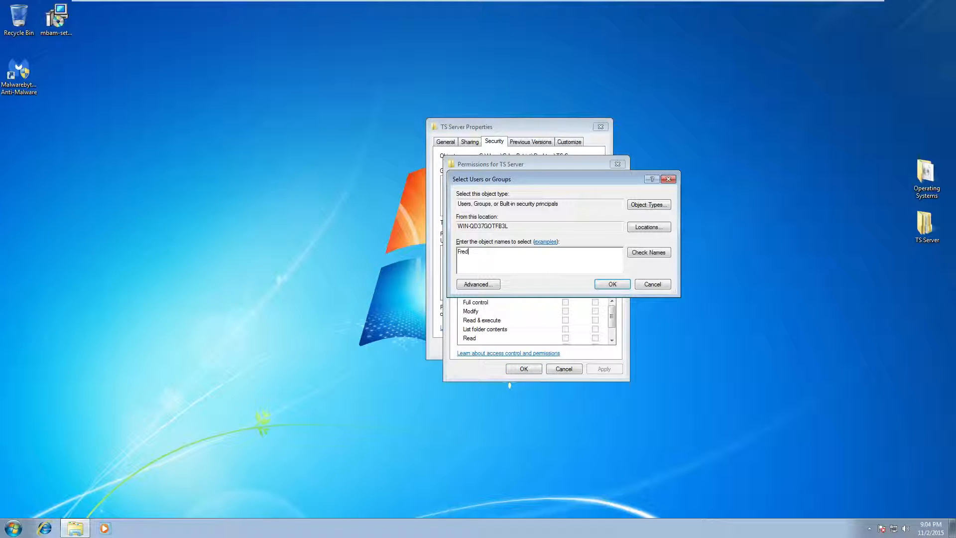
click(649, 252)
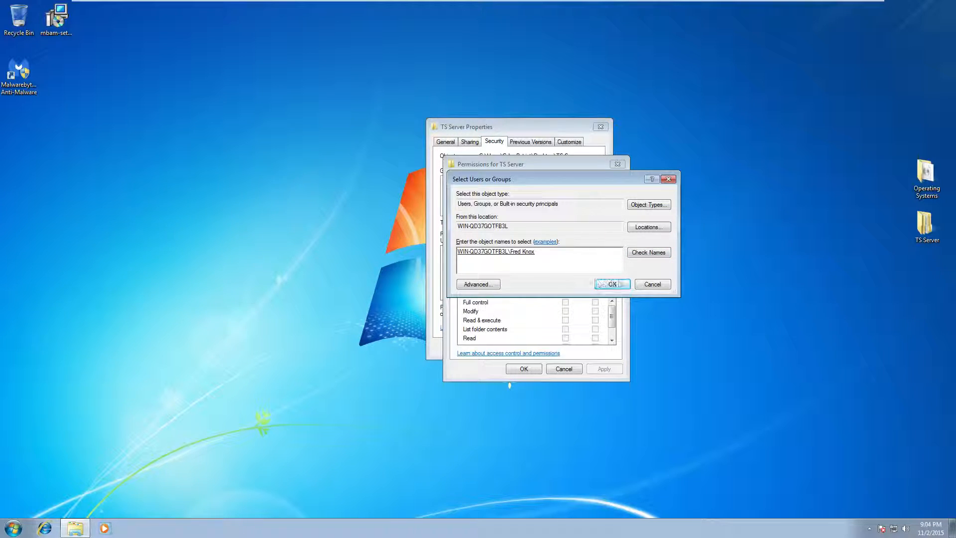
click(616, 285)
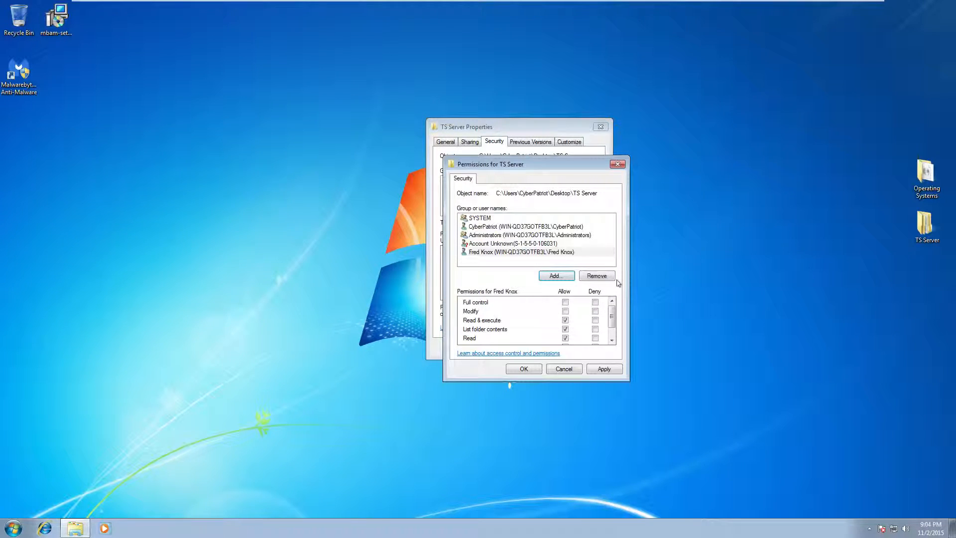
Select the newly added user, then look inside TS Server's teamspeak3-server_win64 folder
click(568, 255)
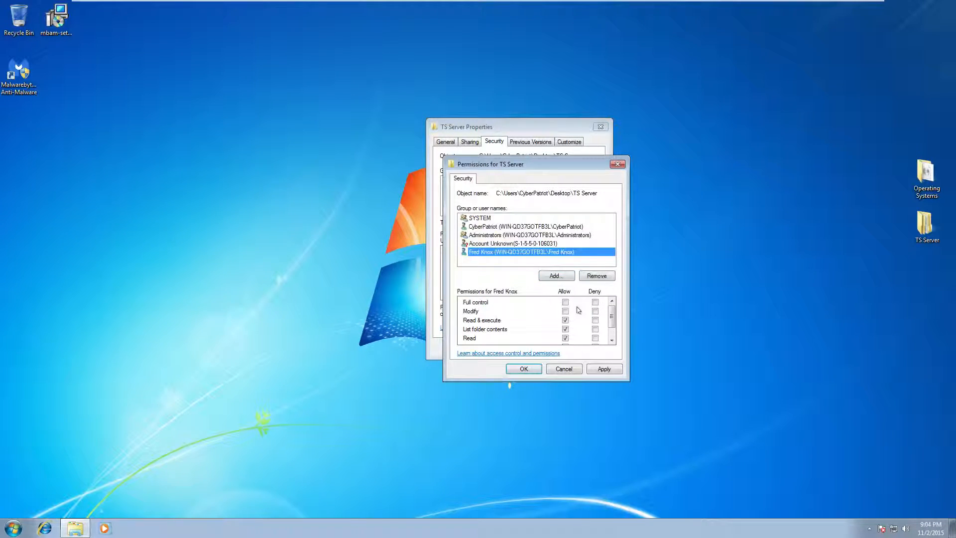
drag(612, 319, 614, 325)
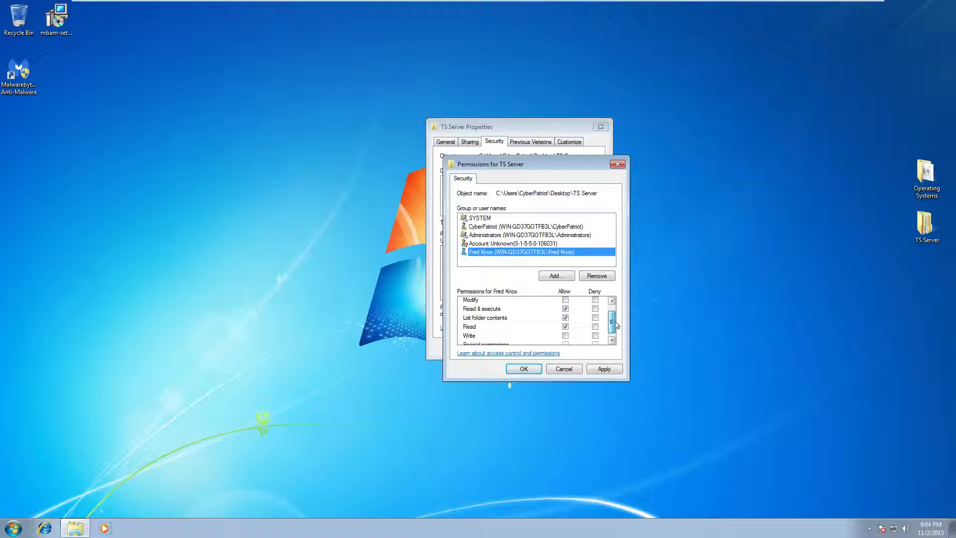
double_click(926, 224)
drag(313, 209, 332, 158)
double_click(331, 164)
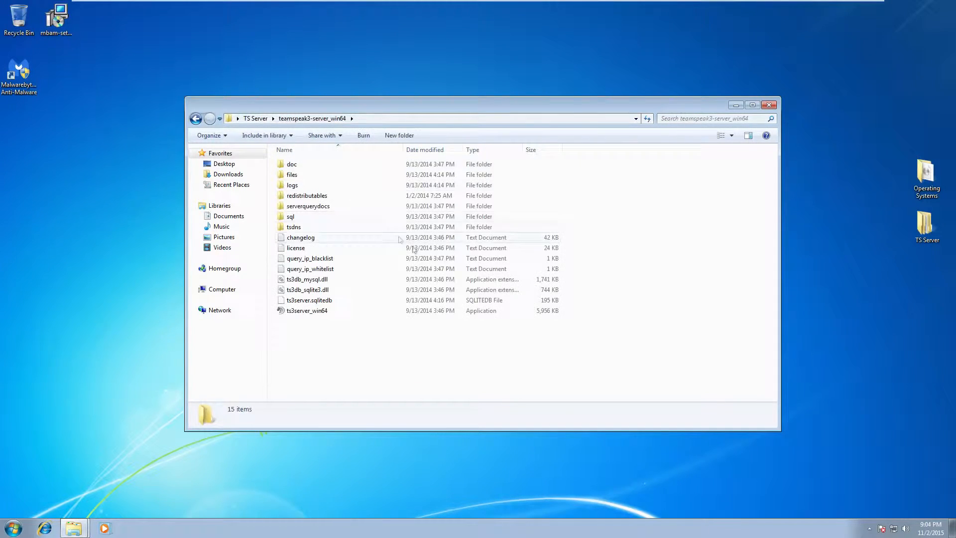
click(769, 105)
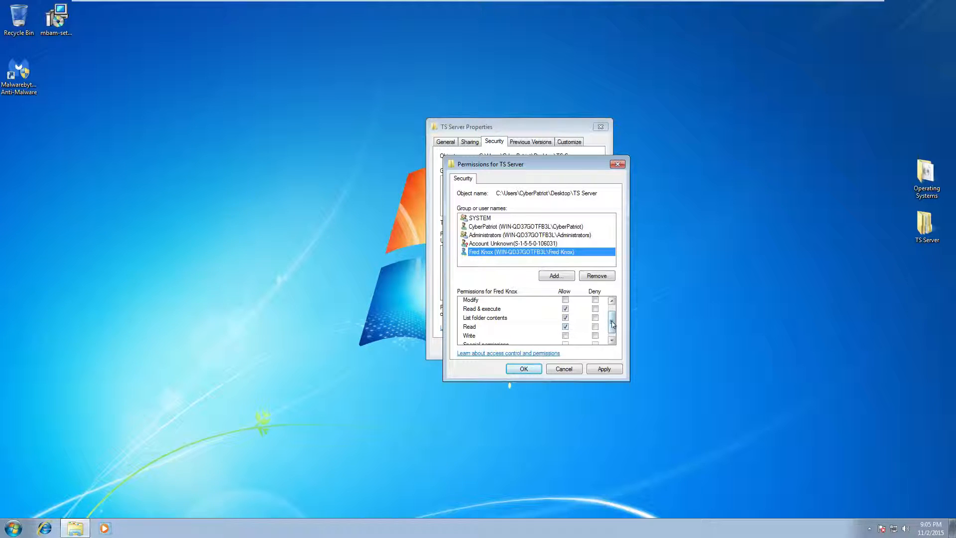
Allow the added user Full control on TS Server, then view SYSTEM's permissions
drag(613, 324, 611, 331)
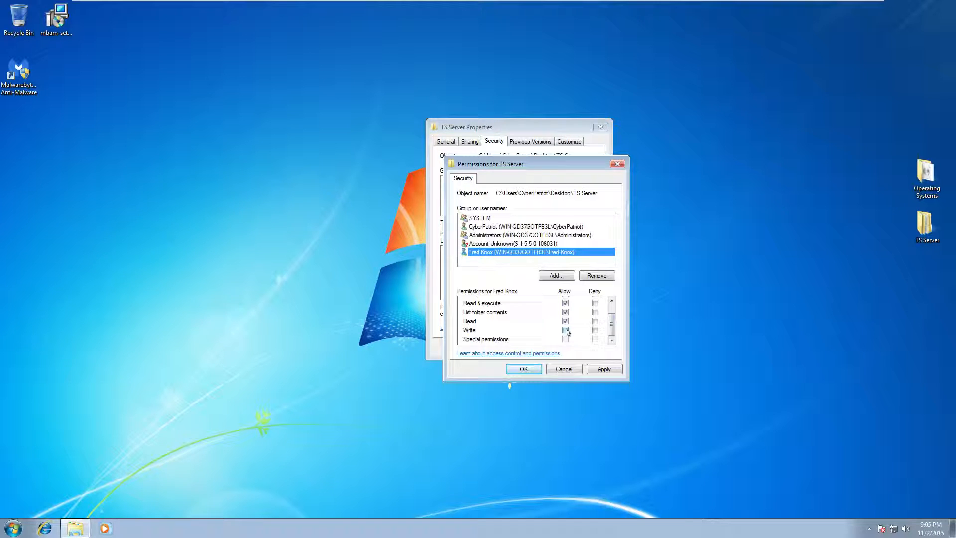
drag(612, 329, 625, 297)
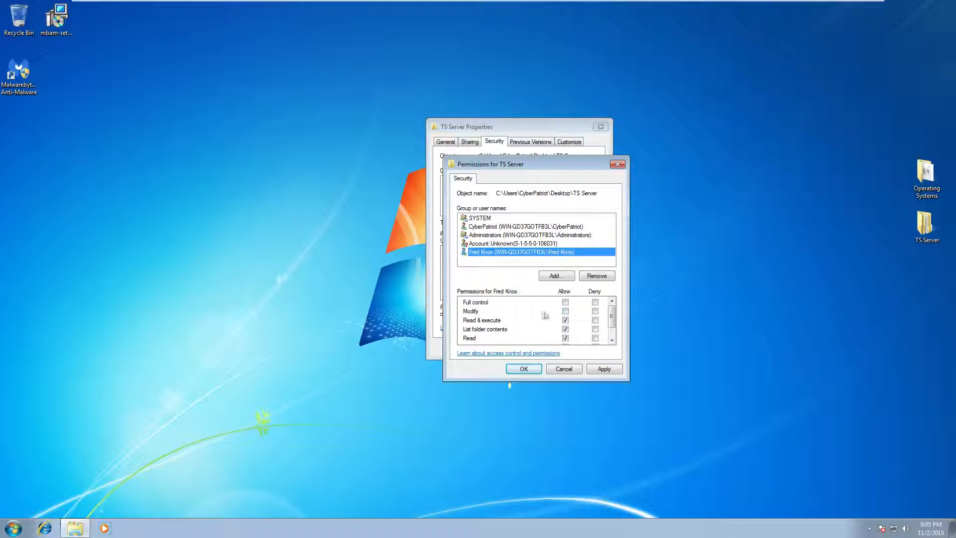
click(565, 310)
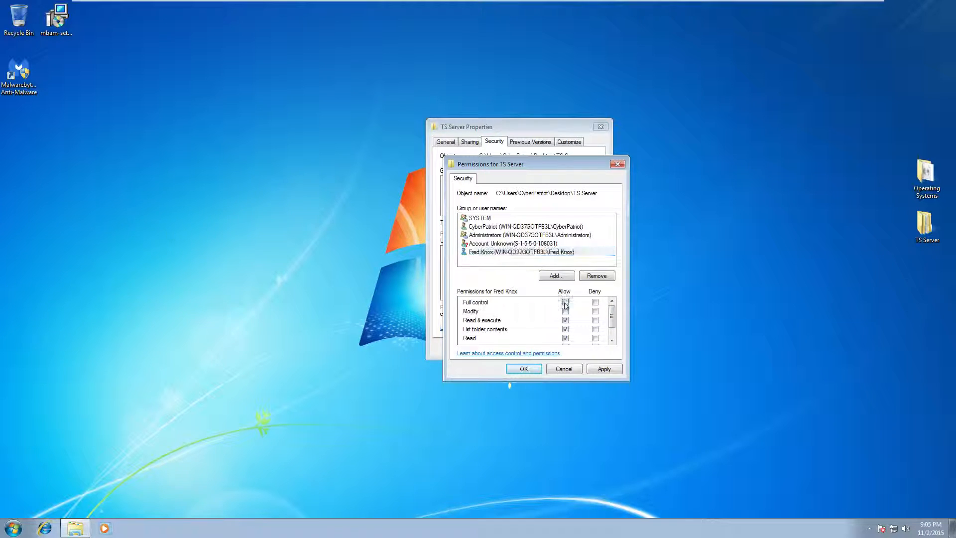
click(613, 340)
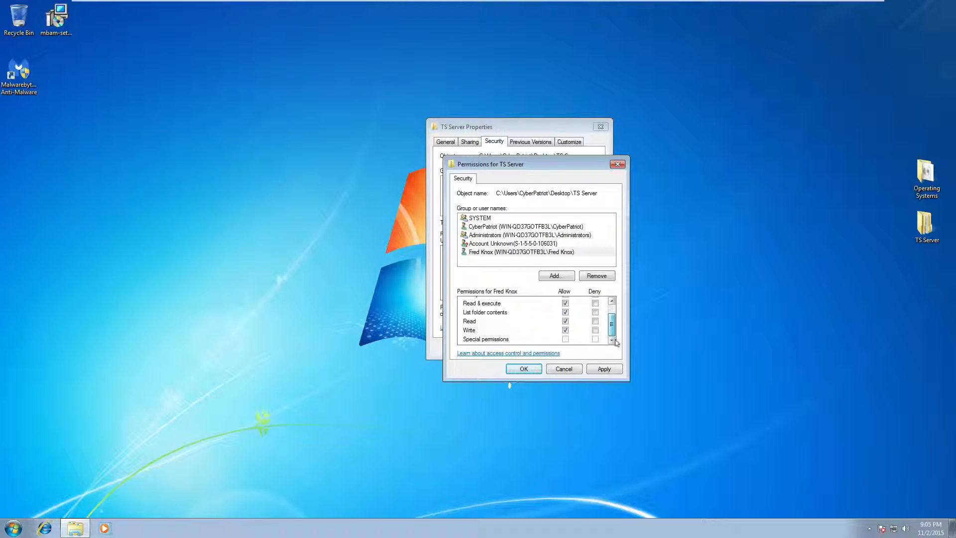
drag(617, 337, 613, 306)
click(487, 217)
Check CyberPatriot's entries, then tick Deny Full control for the added user
click(524, 227)
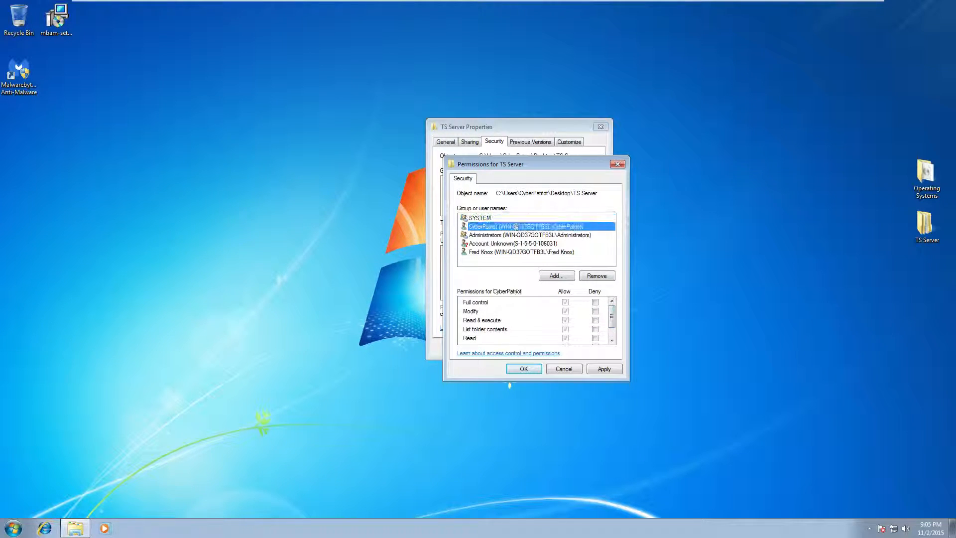
mouse_move(614, 316)
mouse_down()
mouse_move(614, 338)
mouse_move(613, 308)
mouse_up()
click(517, 252)
drag(614, 320, 620, 301)
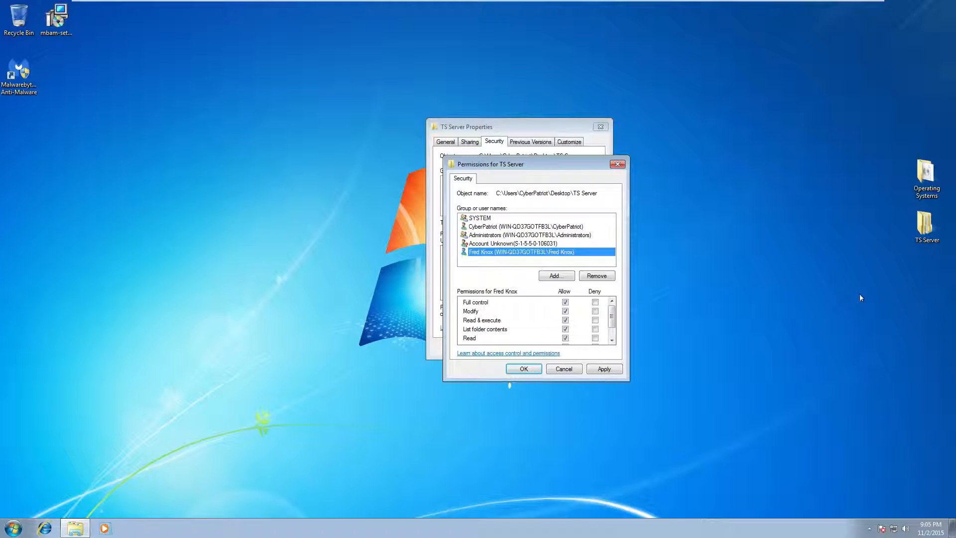
click(595, 302)
Clear Deny for Modify and Read & execute, apply, and move the deny-entry warning aside
click(611, 340)
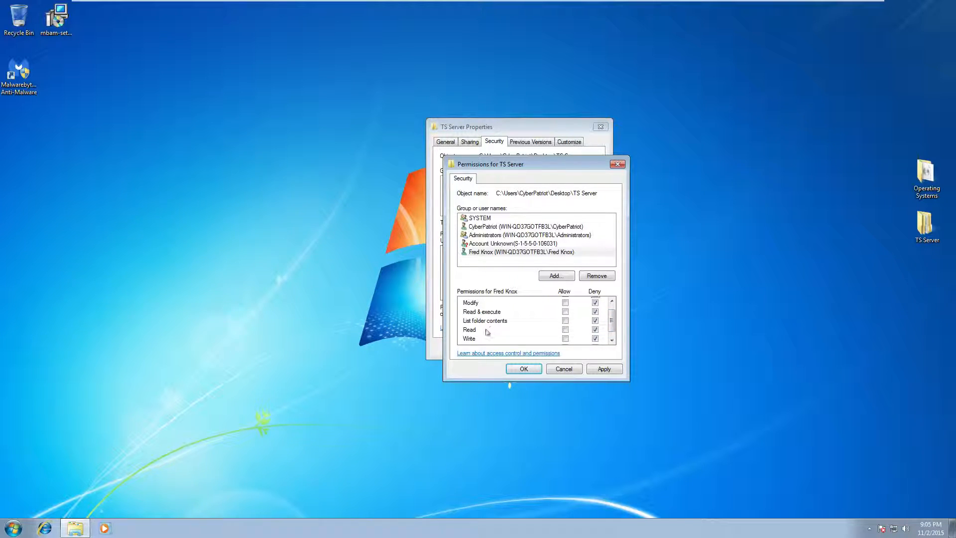
click(612, 341)
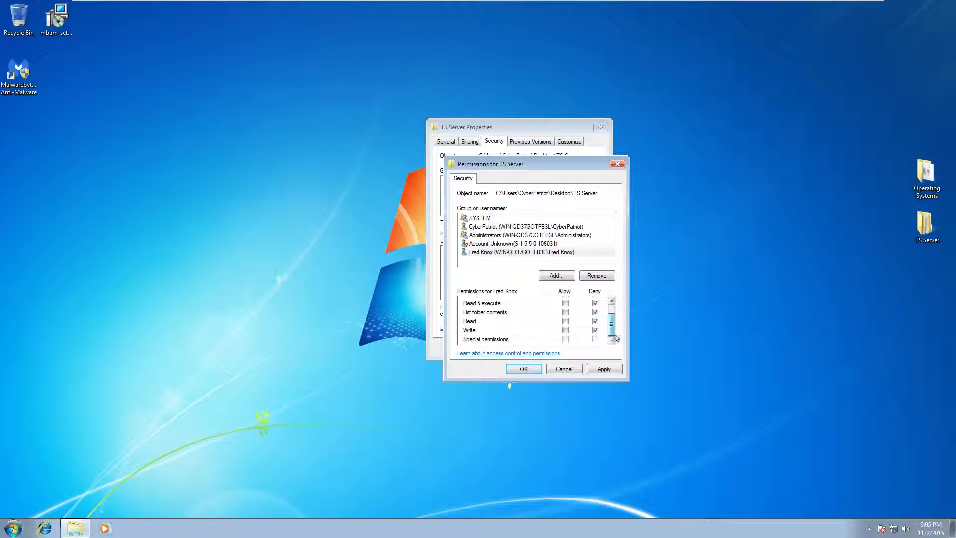
scroll(619, 312, up, 1)
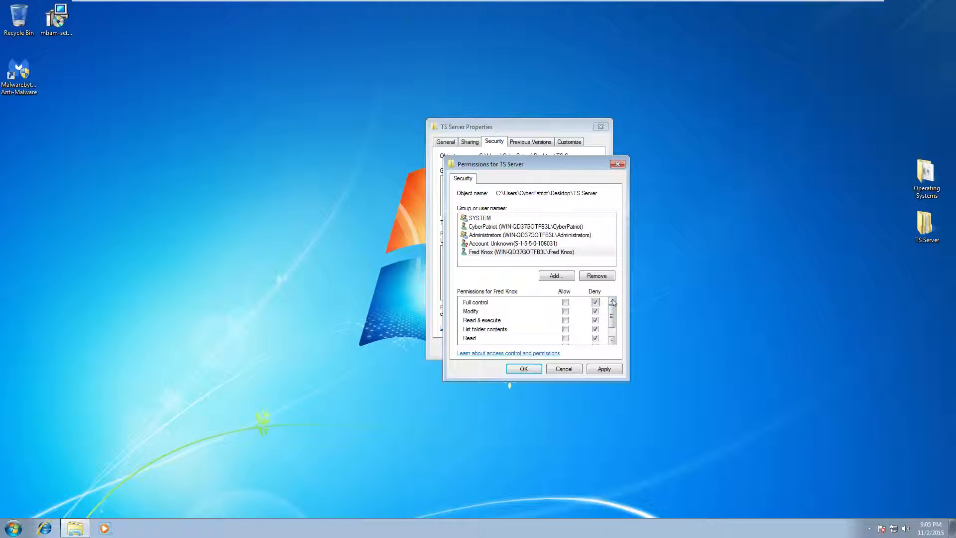
click(596, 320)
drag(613, 319, 612, 330)
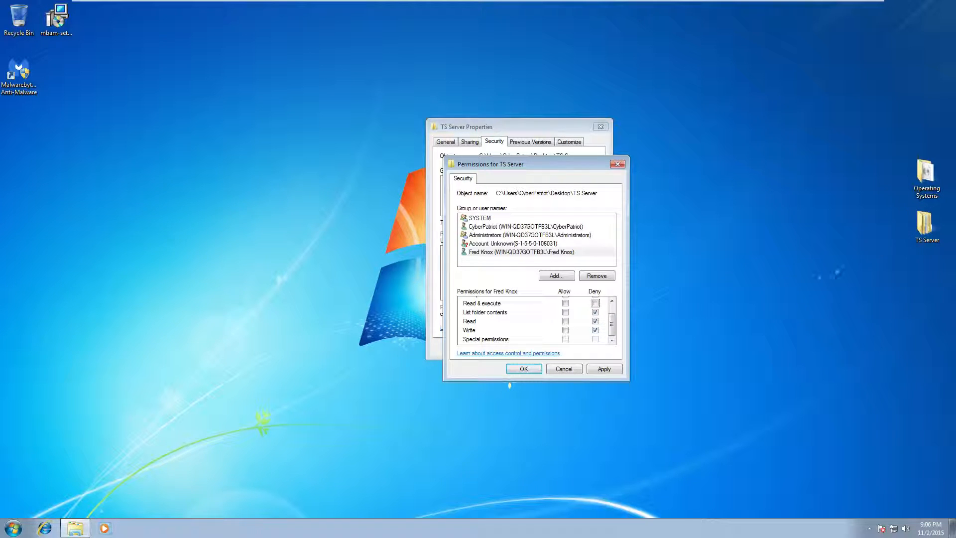
click(603, 369)
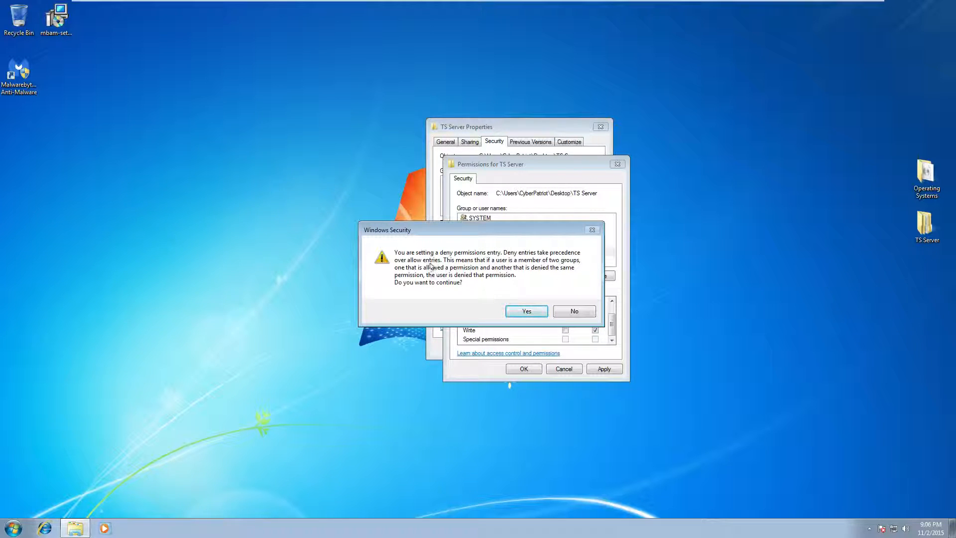
drag(494, 231, 628, 128)
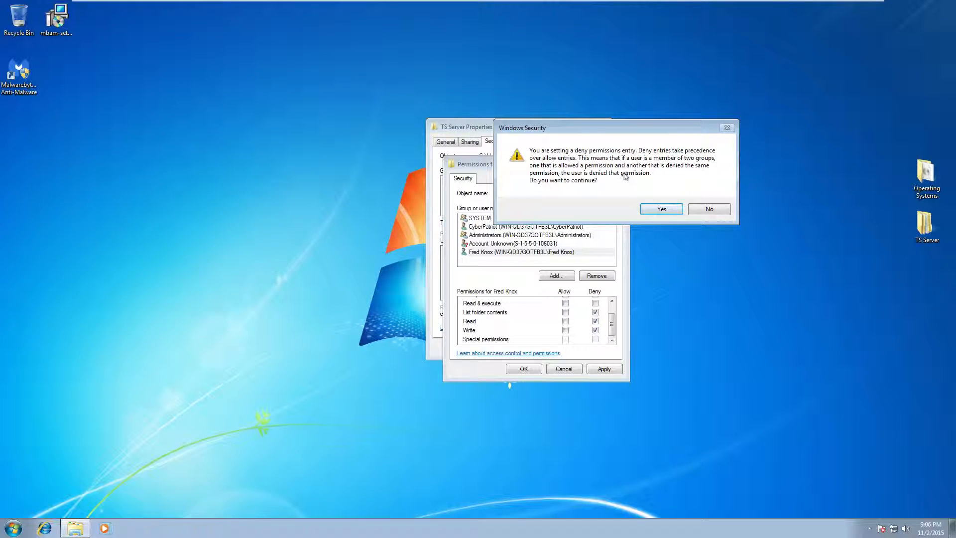
Confirm the deny-entry warning, recheck the user's entries, and close both TS Server dialogs with OK
click(662, 209)
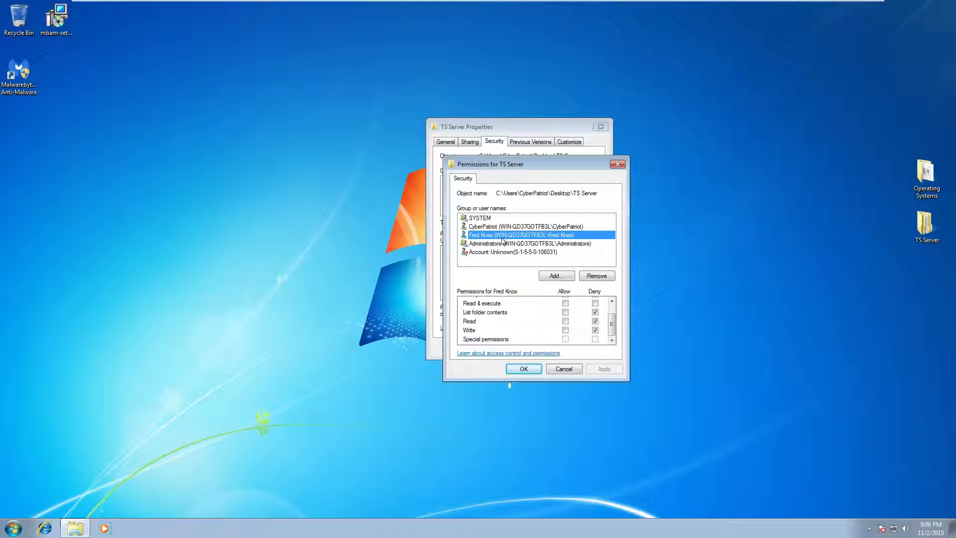
click(500, 244)
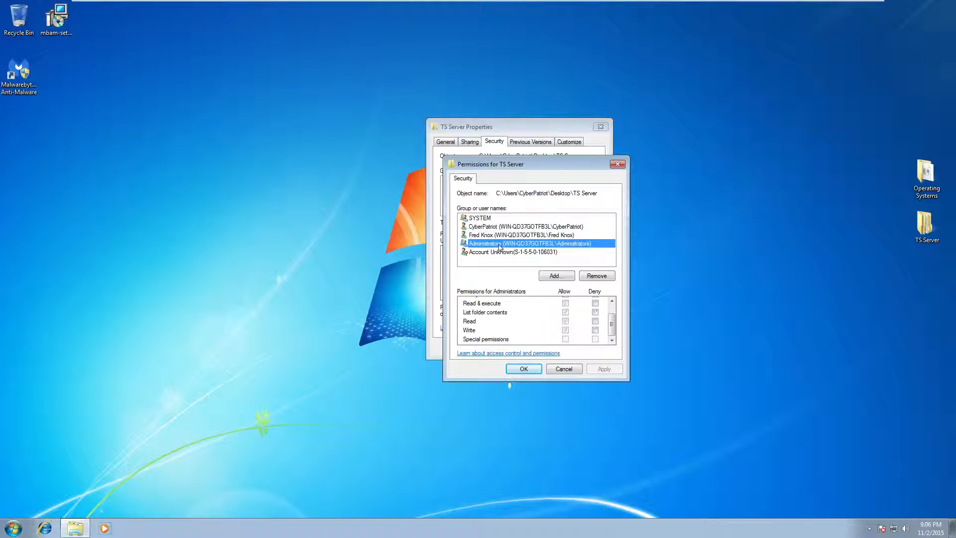
click(503, 236)
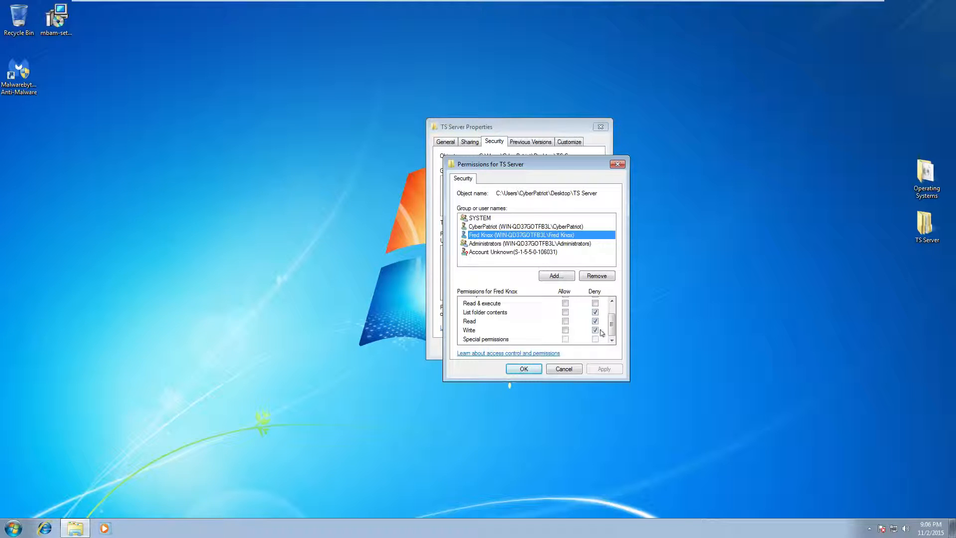
click(527, 371)
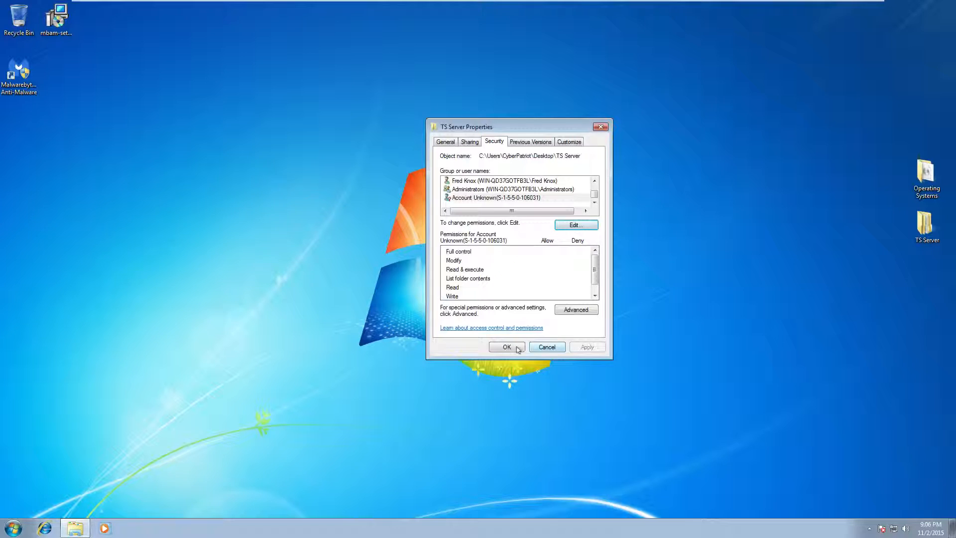
click(517, 348)
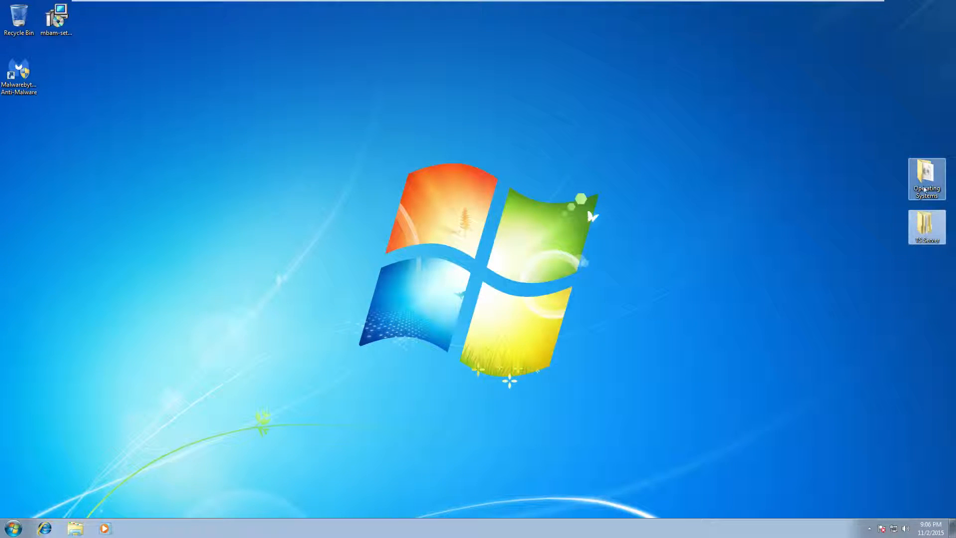
Open Operating Systems, peek inside Misc, then open the Misc folder's Properties
double_click(924, 189)
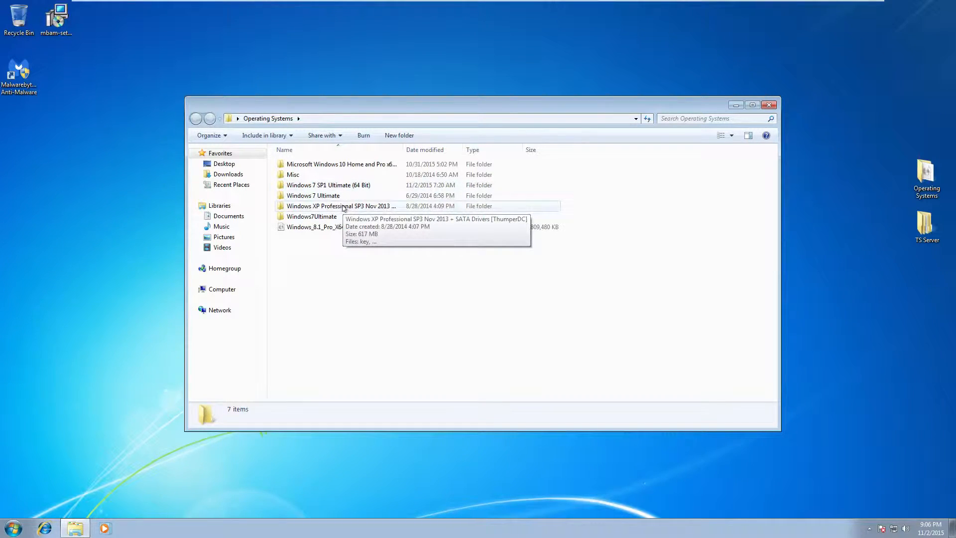
double_click(341, 174)
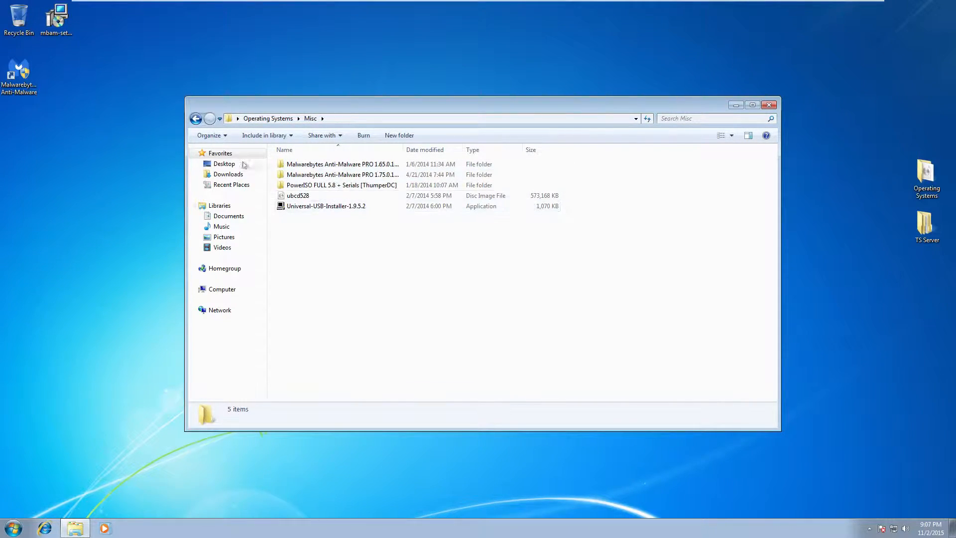
click(196, 119)
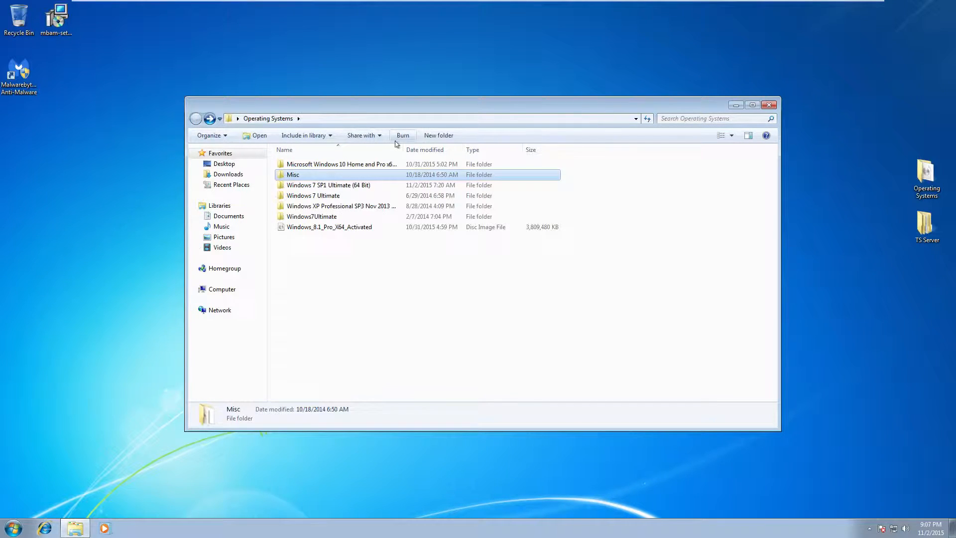
right_click(365, 175)
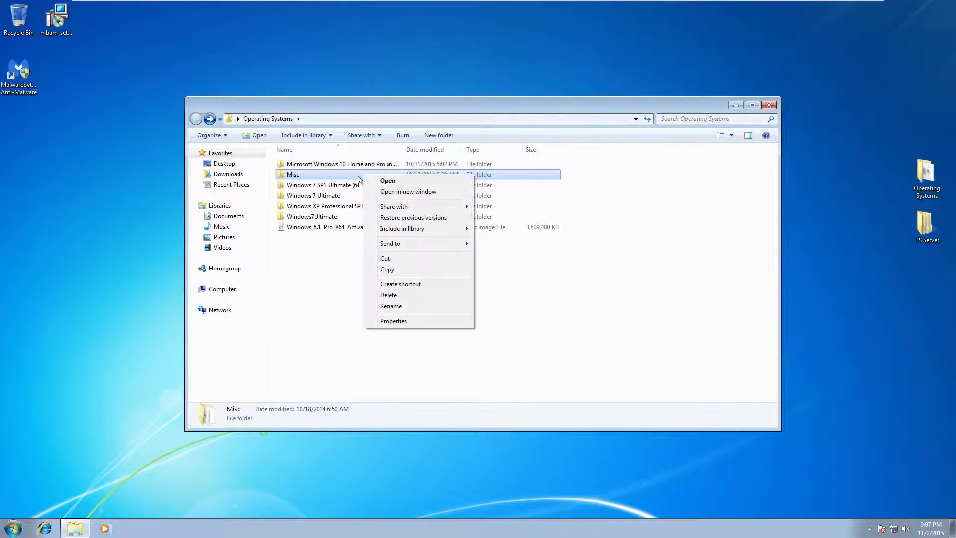
click(394, 322)
Add the standard user to the Misc folder's permission list, verifying the name
click(431, 197)
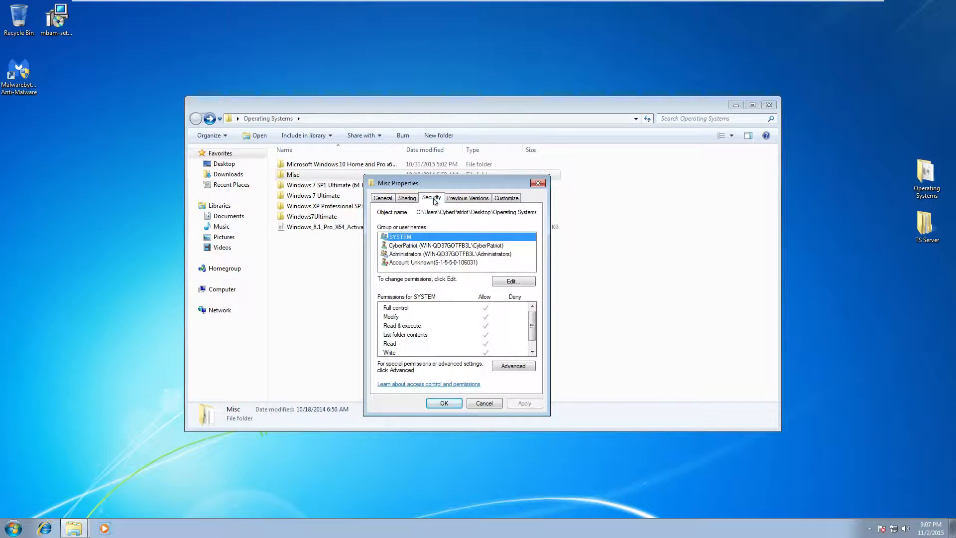
click(511, 281)
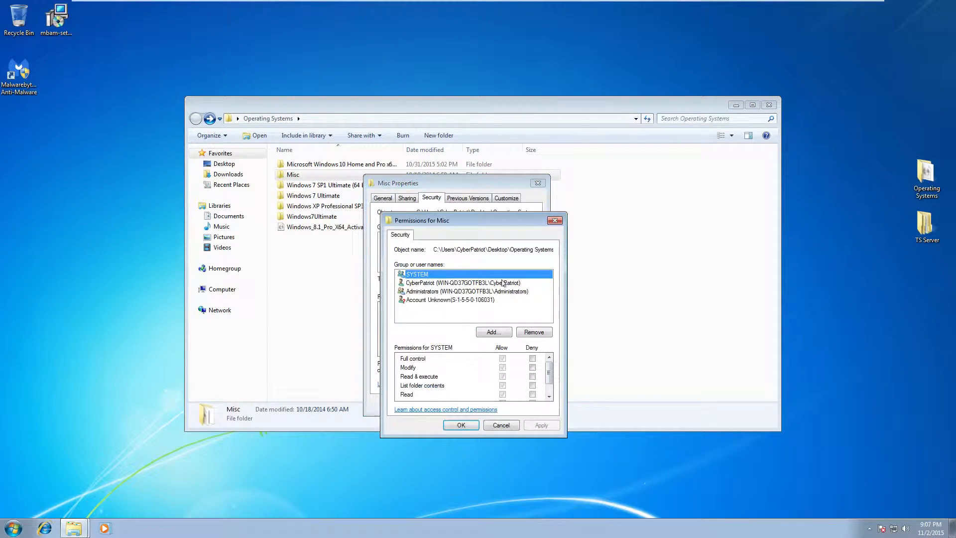
click(482, 315)
click(499, 332)
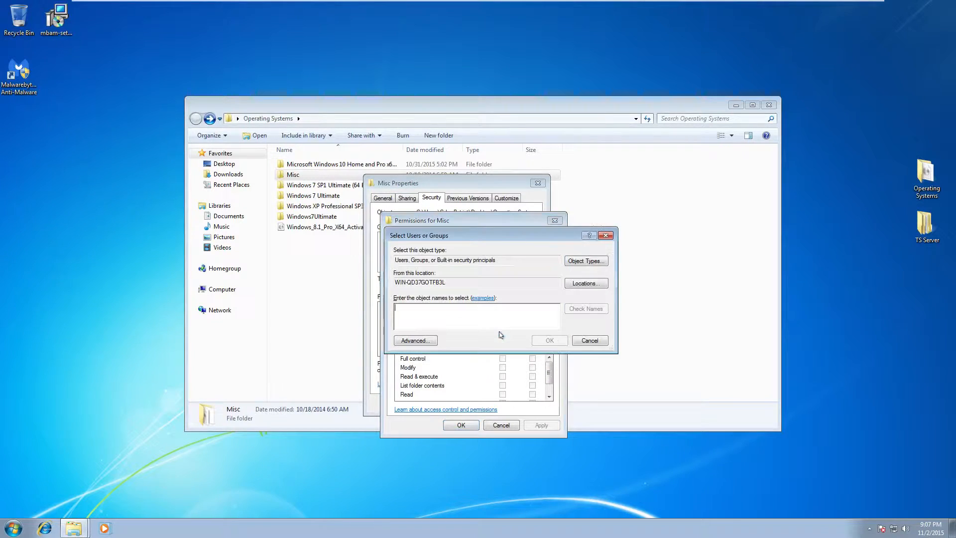
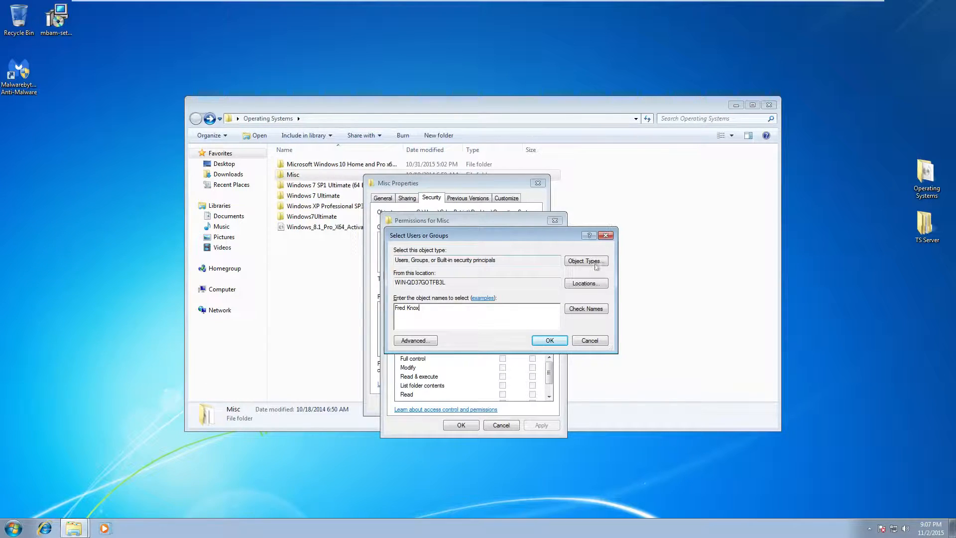
click(596, 310)
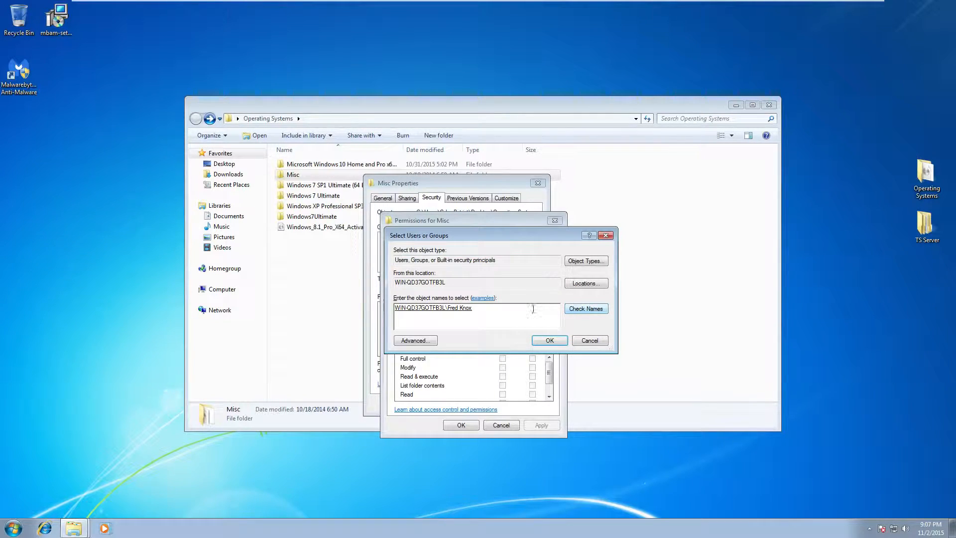
click(558, 341)
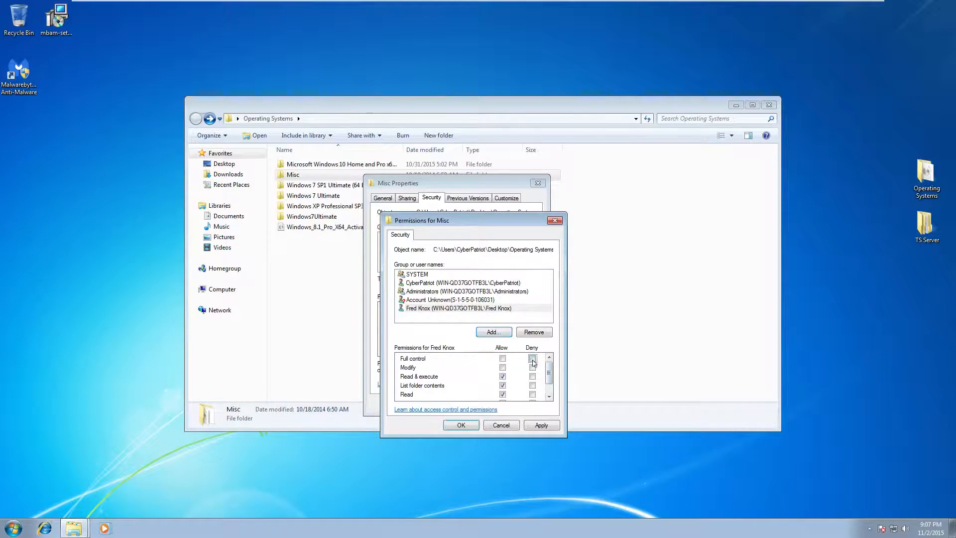
Deny the user read, write and listing on Misc, accepting the deny warning
scroll(544, 375, down, 1)
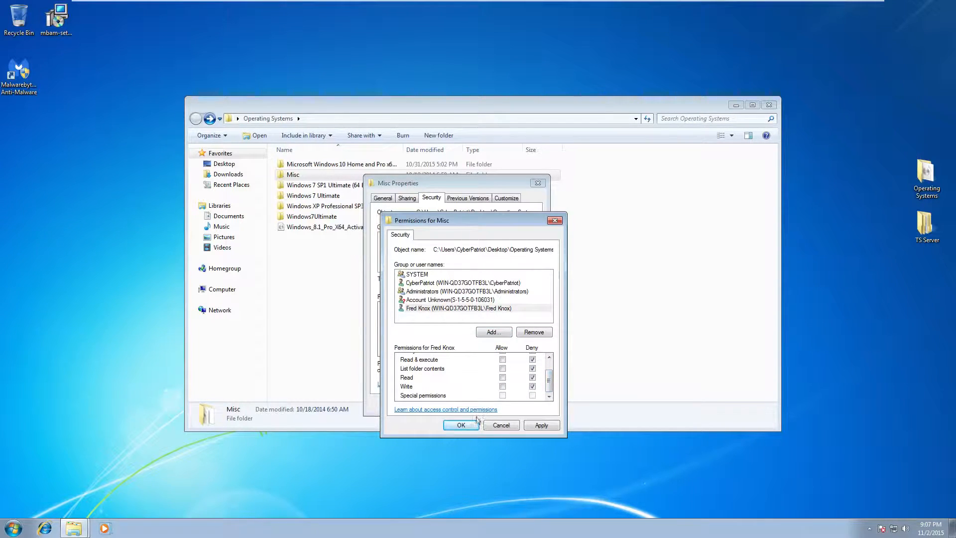
click(537, 426)
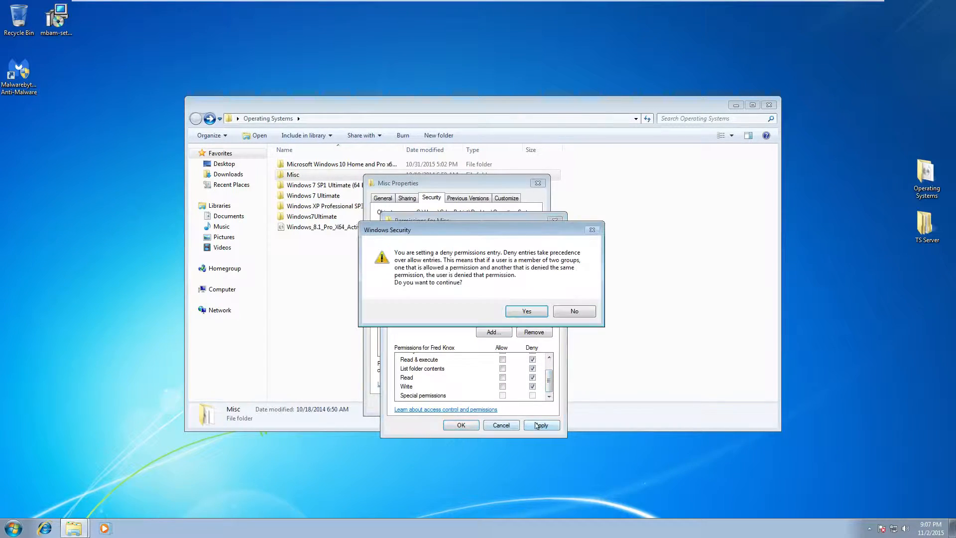
click(527, 311)
click(461, 425)
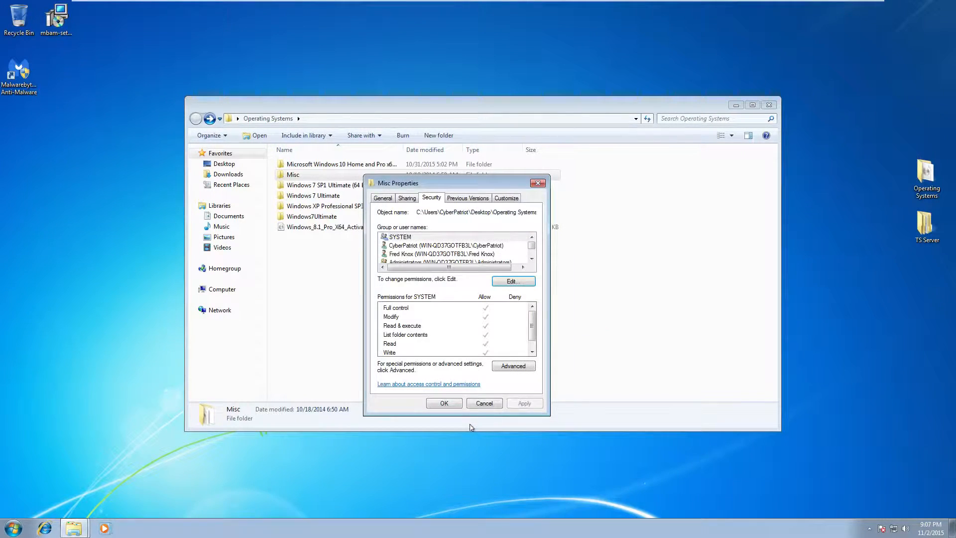
click(451, 404)
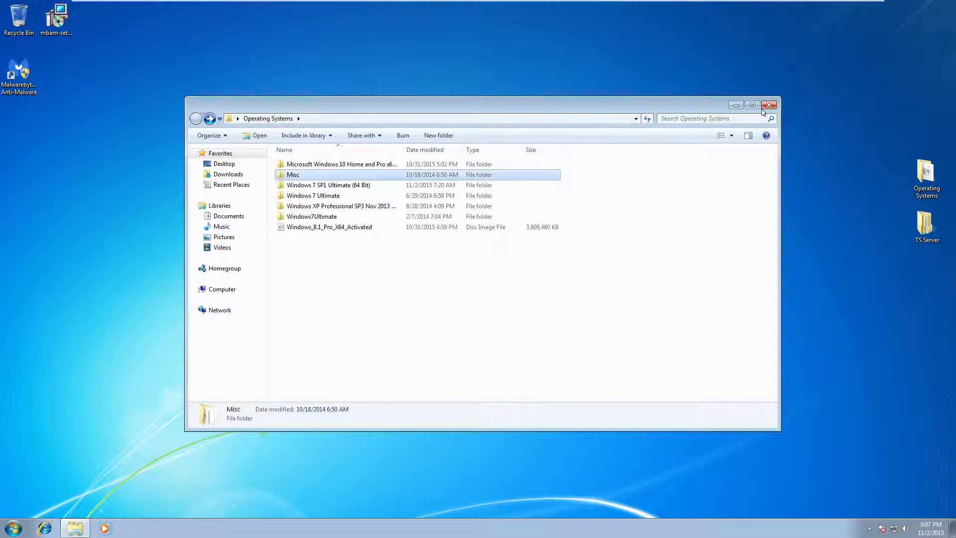
Close the Operating Systems folder window and launch Internet Explorer
click(763, 105)
click(289, 148)
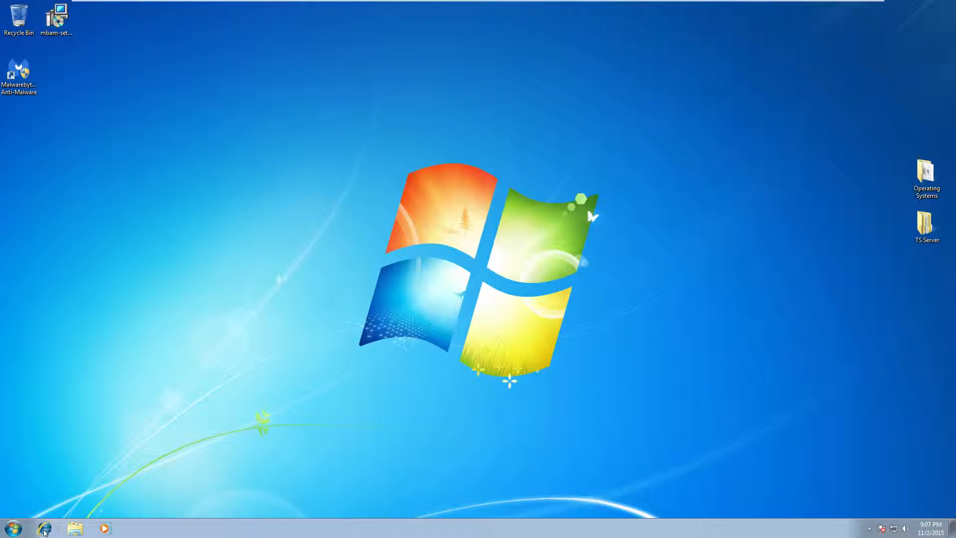
click(44, 530)
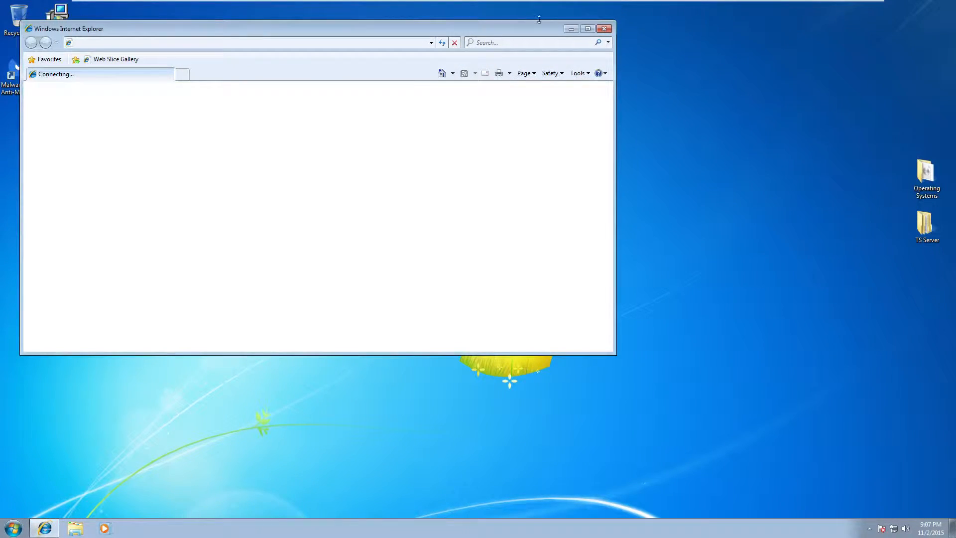
Close Internet Explorer and launch Malwarebytes Anti-Malware with UAC approval
click(605, 28)
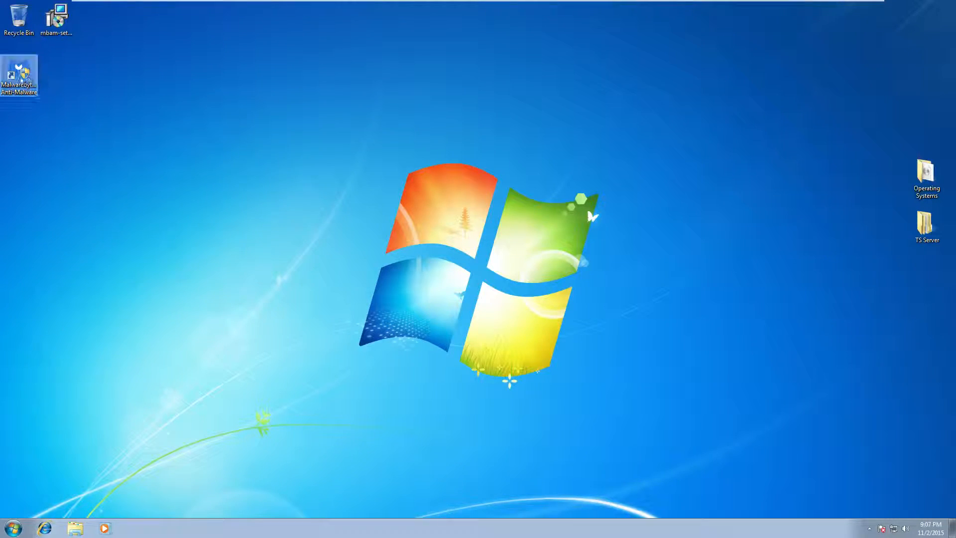
double_click(19, 72)
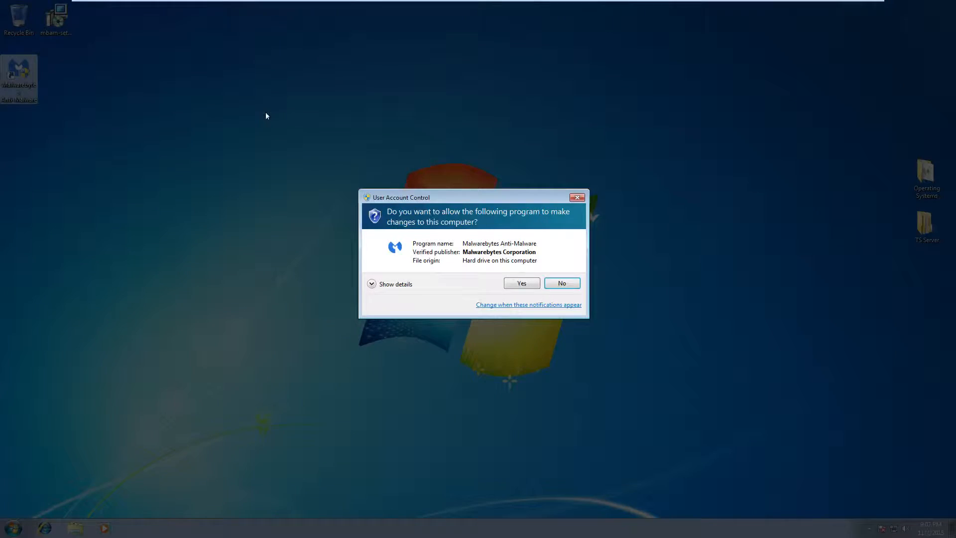
click(529, 285)
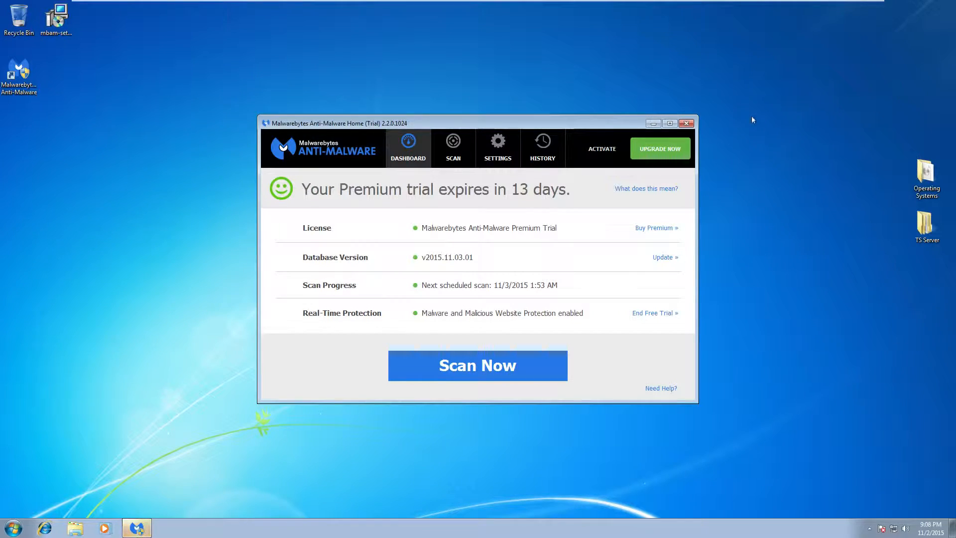
Run a custom scan of drive C:, then cancel it
click(453, 149)
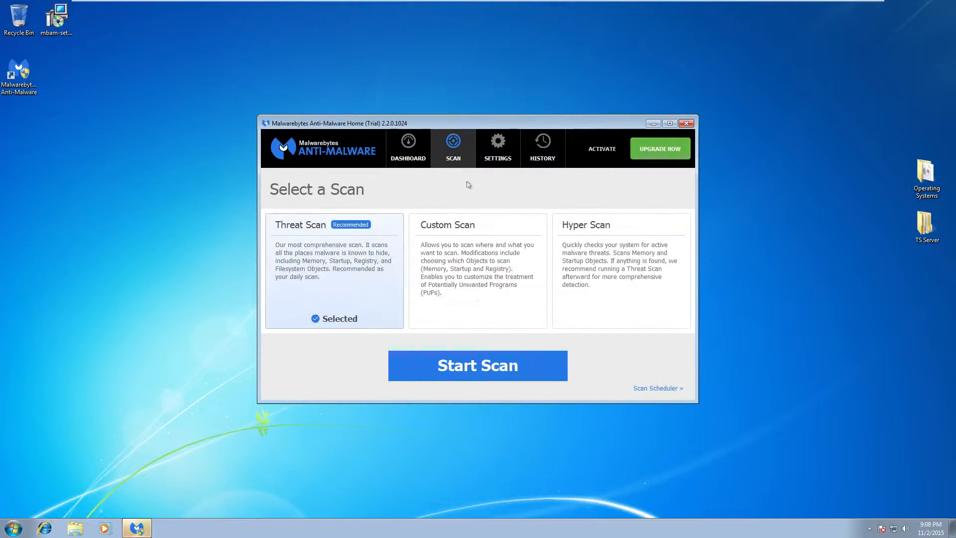
click(488, 293)
click(498, 367)
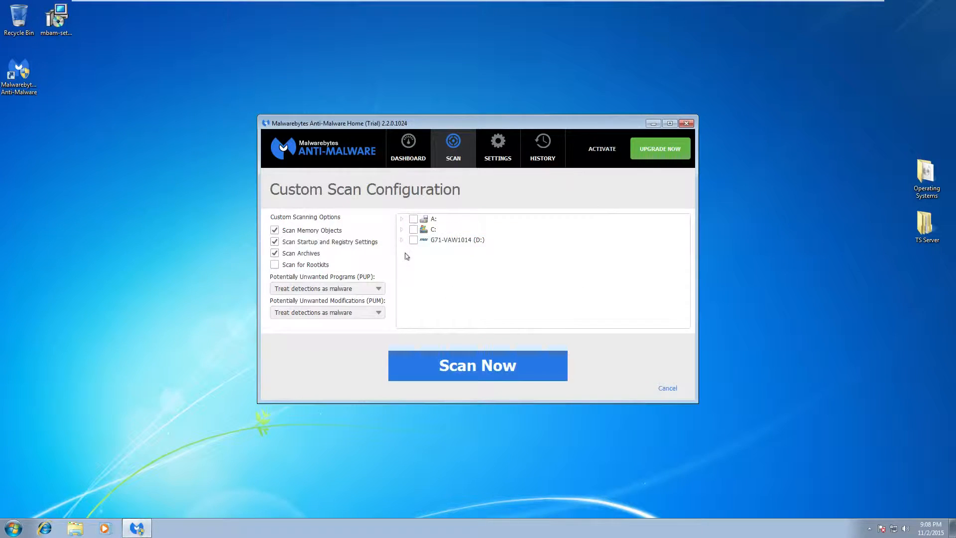
click(417, 230)
click(478, 364)
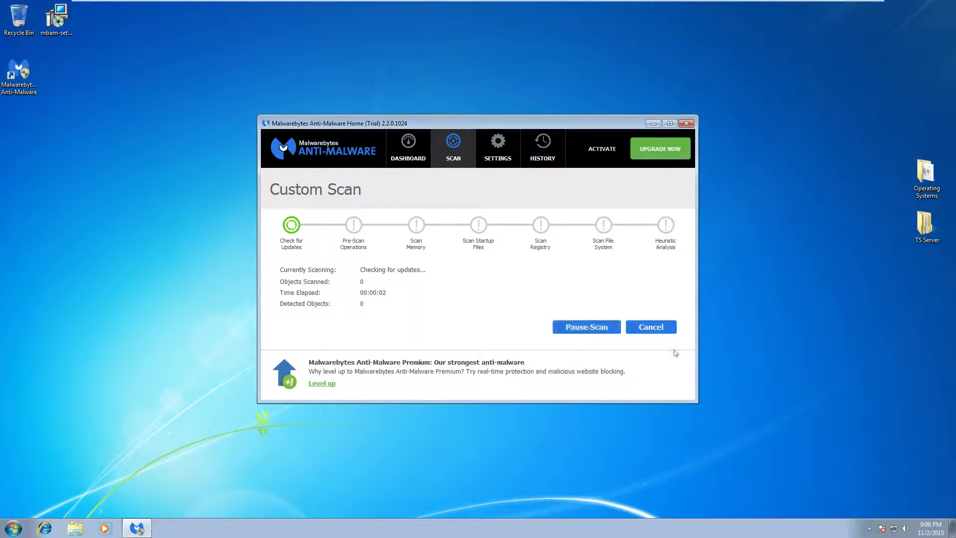
click(653, 329)
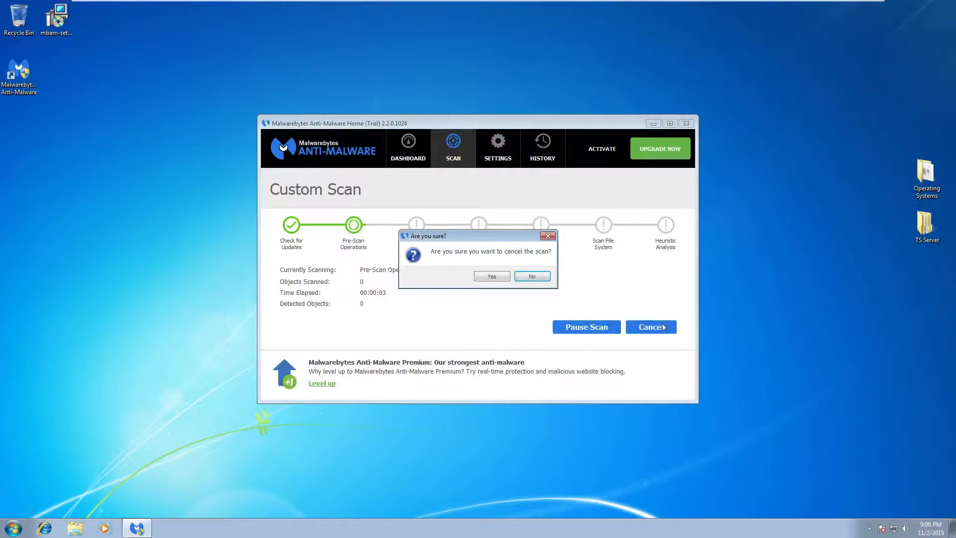
click(493, 277)
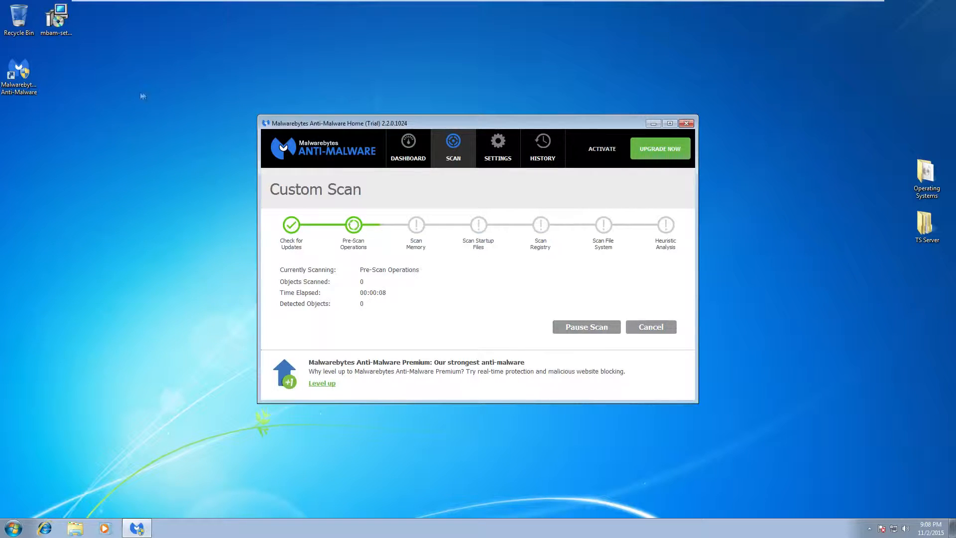
click(20, 75)
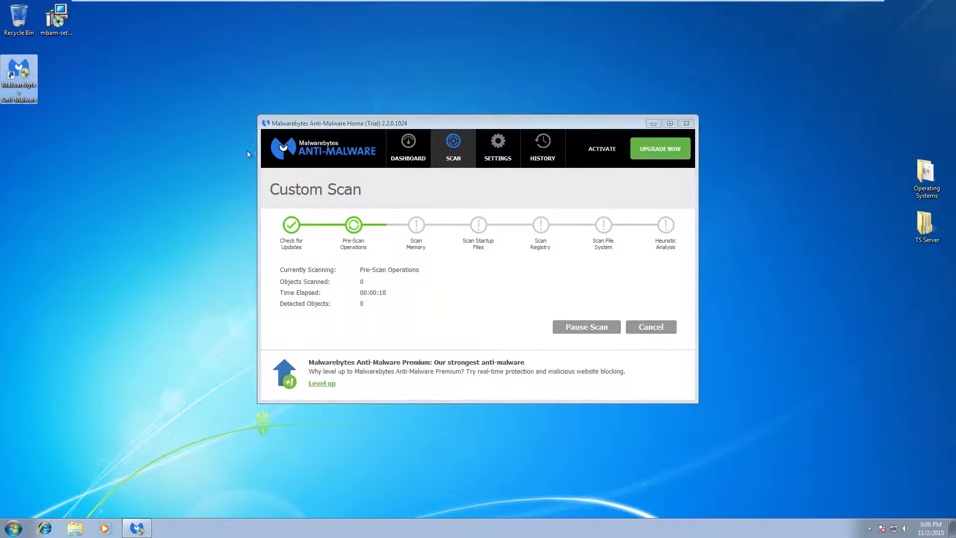
Add the standard user to the Malwarebytes shortcut's security permissions
right_click(16, 83)
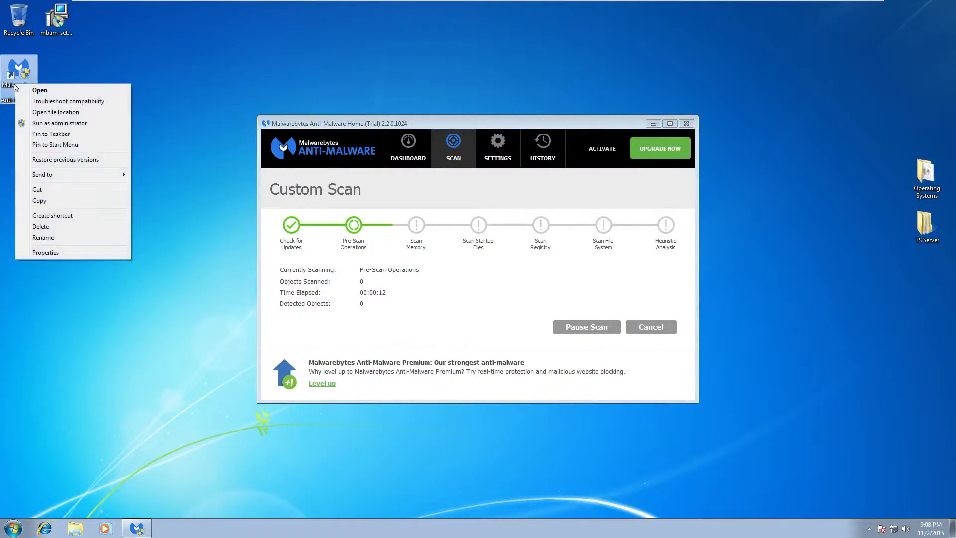
click(43, 252)
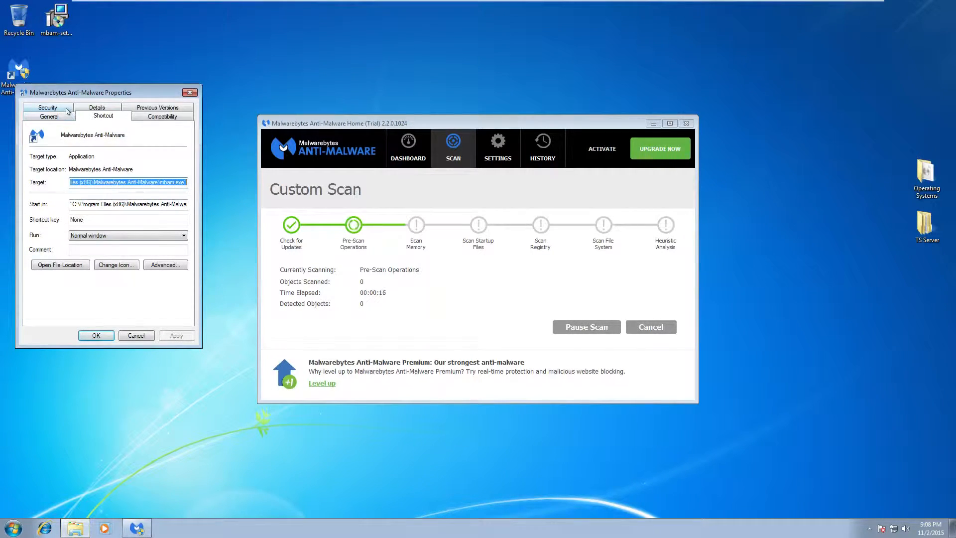
click(50, 107)
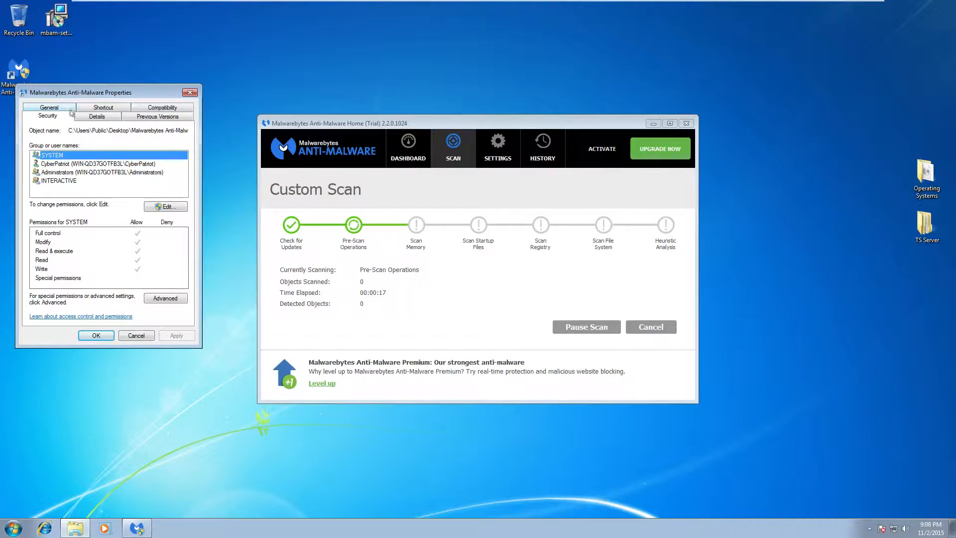
click(167, 207)
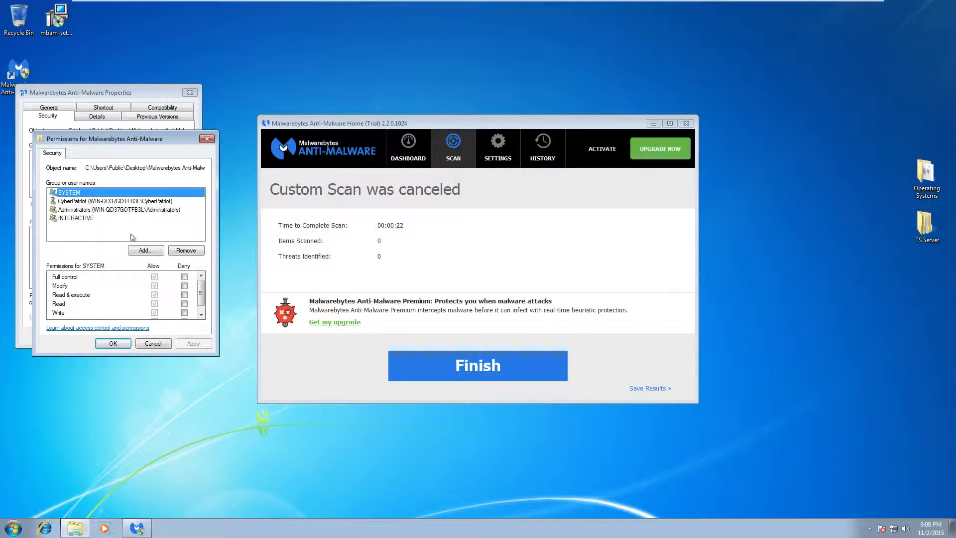
click(144, 251)
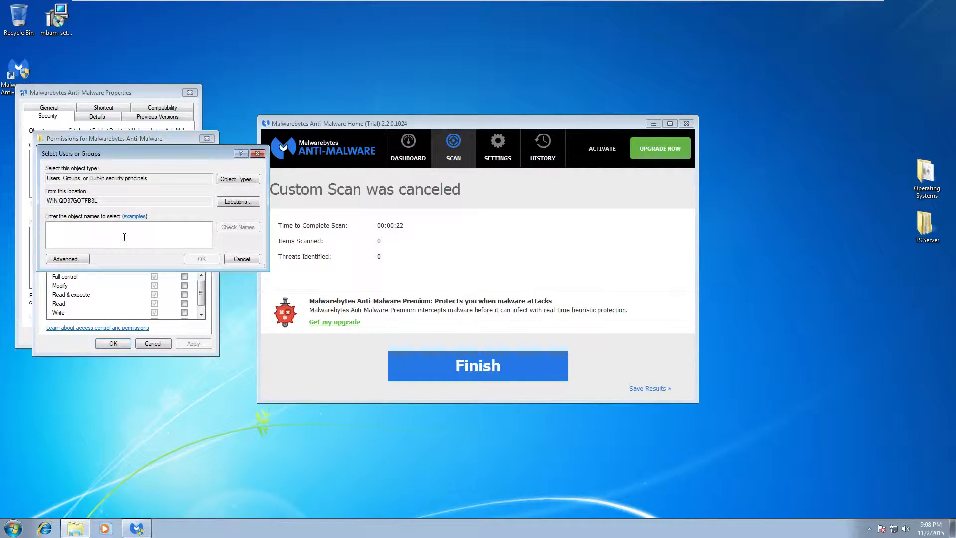
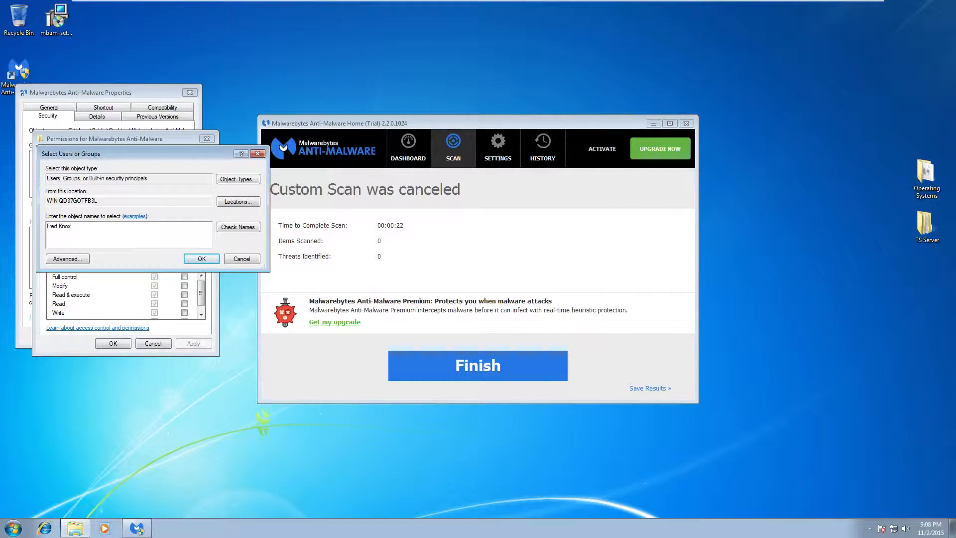
click(238, 228)
click(202, 258)
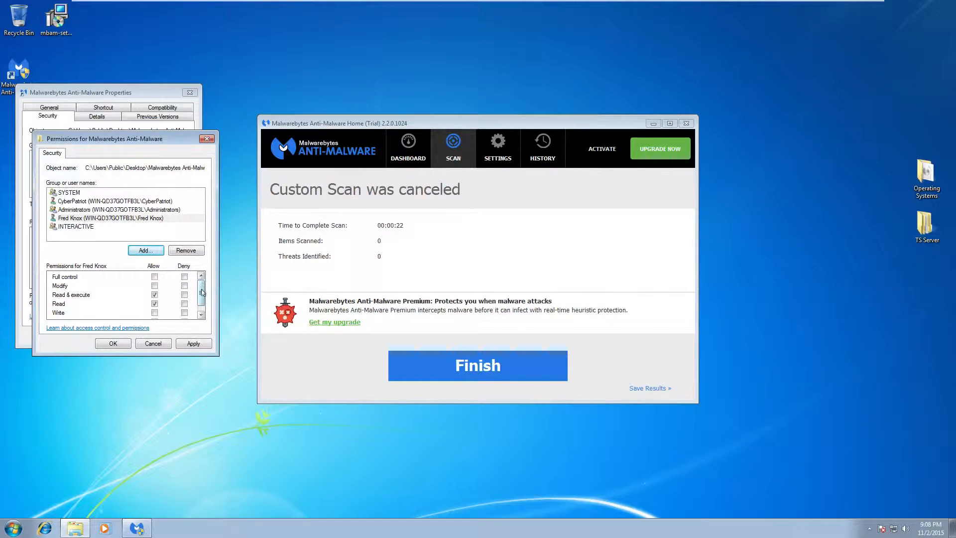
Deny that user Full control, accept the warning, and close Properties and Malwarebytes
click(184, 277)
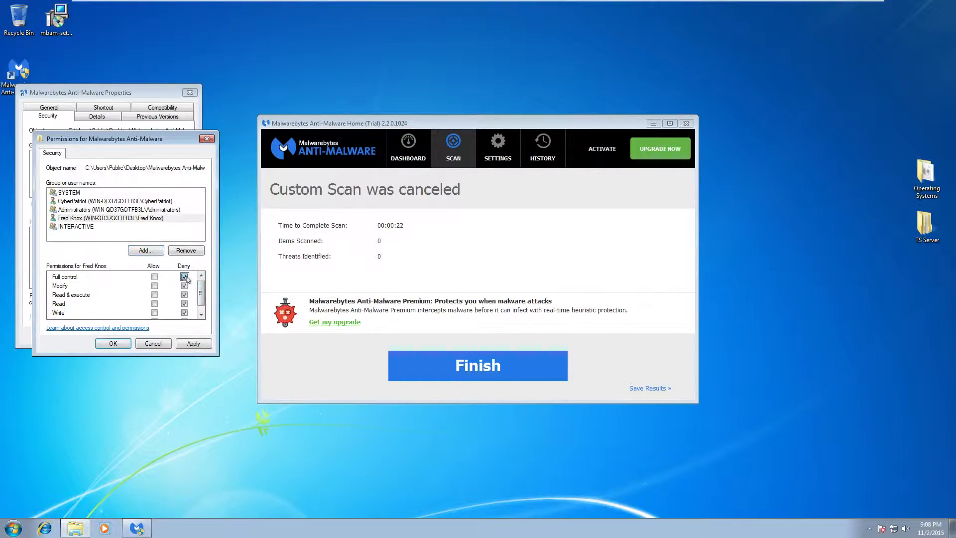
click(197, 347)
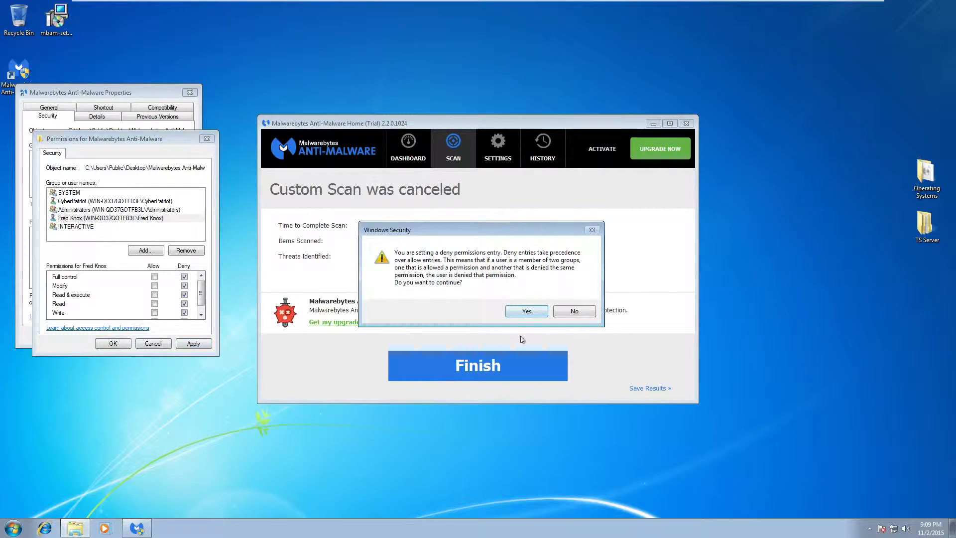
click(518, 311)
click(114, 343)
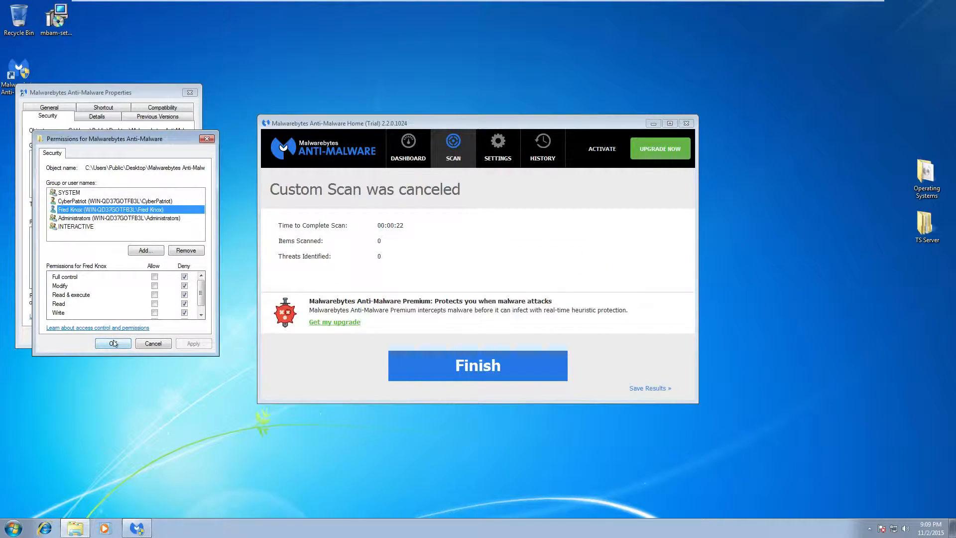
click(190, 93)
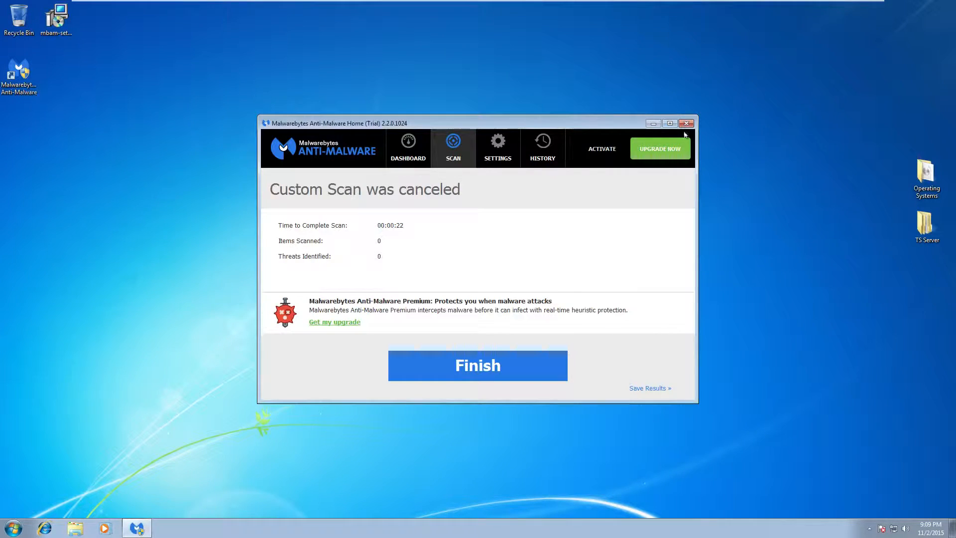
click(686, 123)
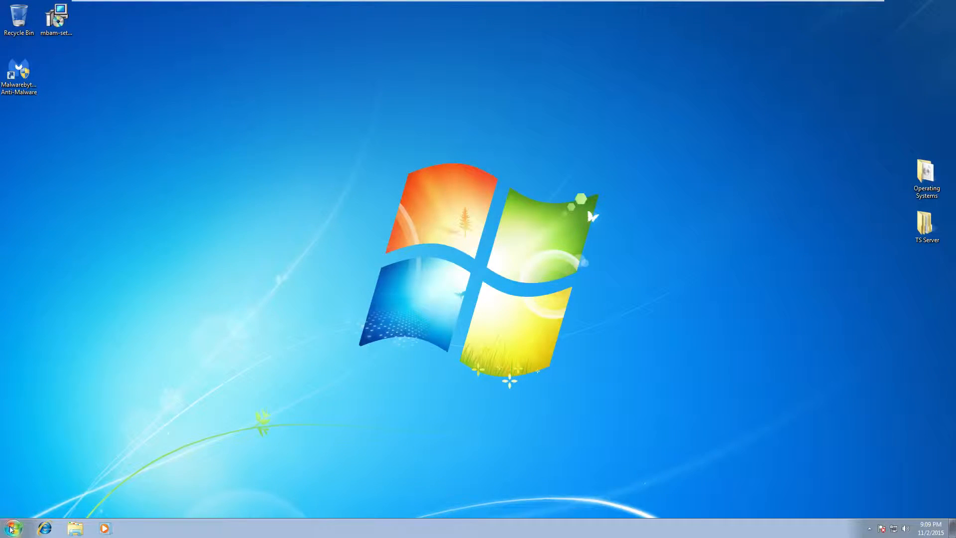
Log off the administrator, sign in as the standard user, and dismiss the VMware Tools notice
click(14, 528)
mouse_move(174, 502)
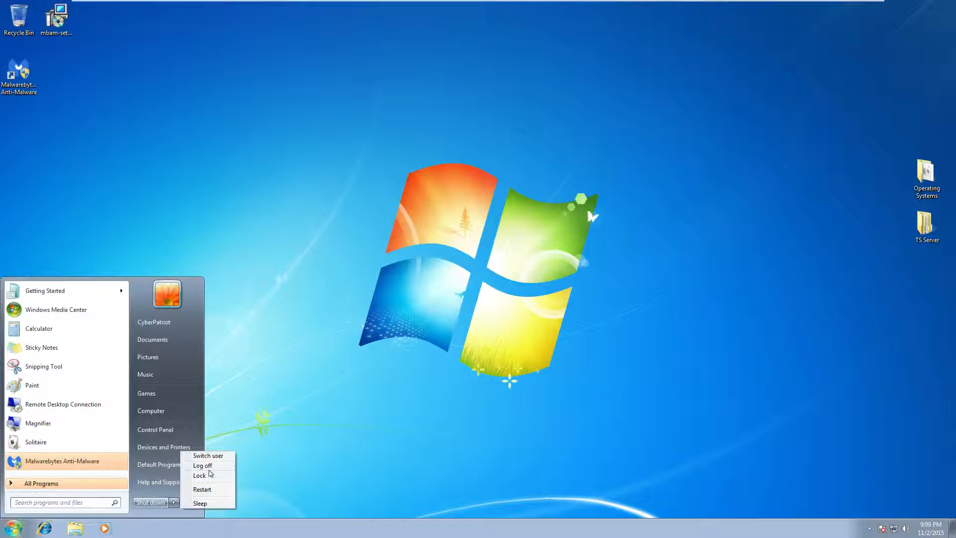
click(211, 466)
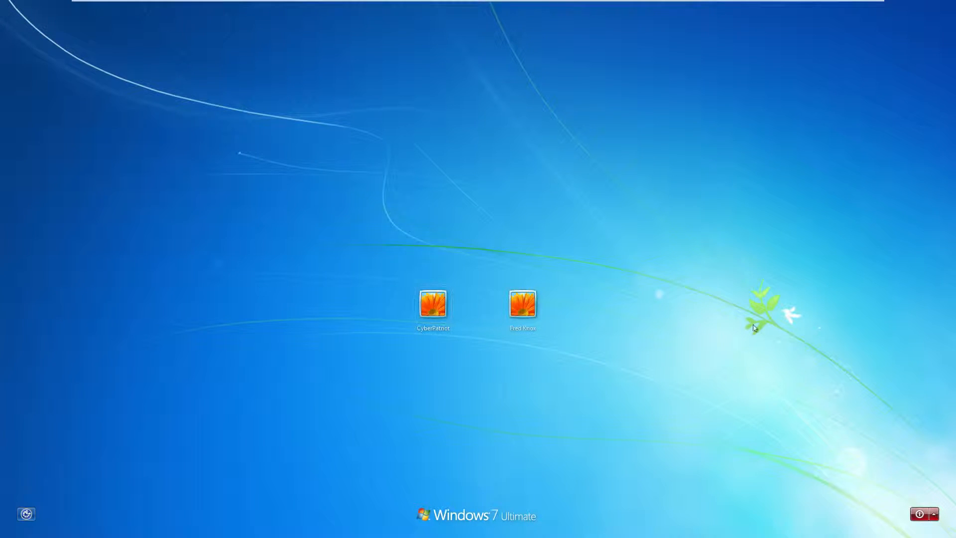
click(532, 305)
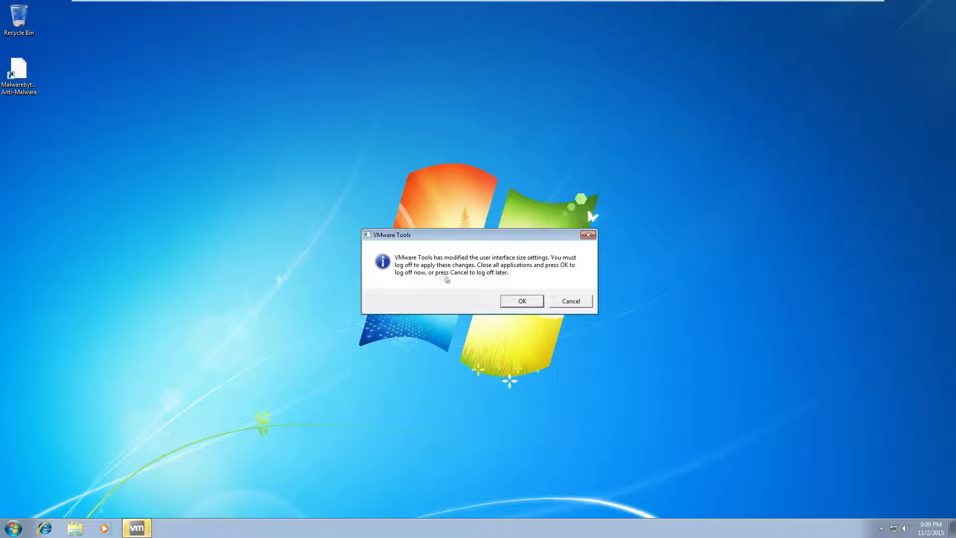
click(590, 303)
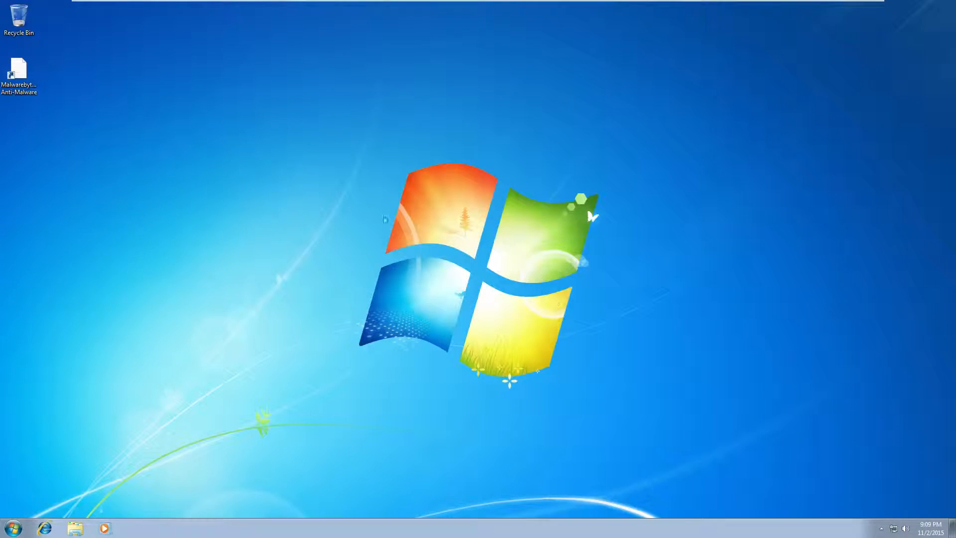
Refresh the desktop and move the Malwarebytes shortcut toward the centre
mouse_move(28, 82)
mouse_down()
mouse_move(239, 155)
mouse_move(21, 79)
mouse_up()
right_click(217, 106)
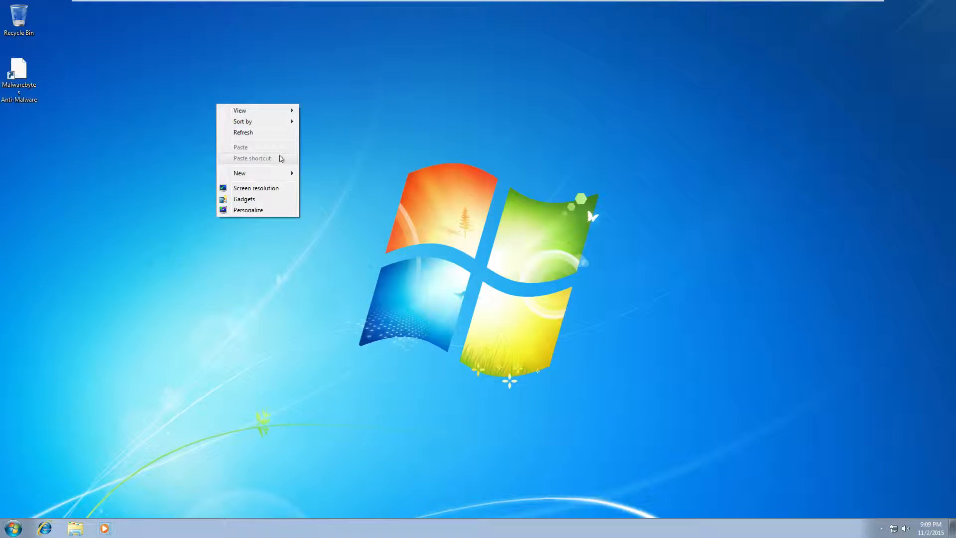
click(264, 133)
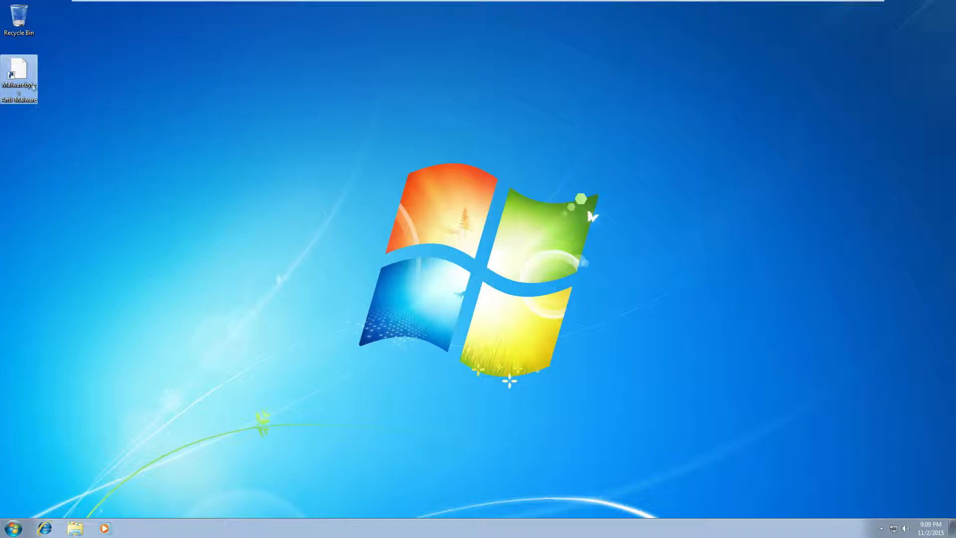
drag(28, 78, 274, 144)
Open the shortcut's Security settings with administrator password approval
right_click(274, 128)
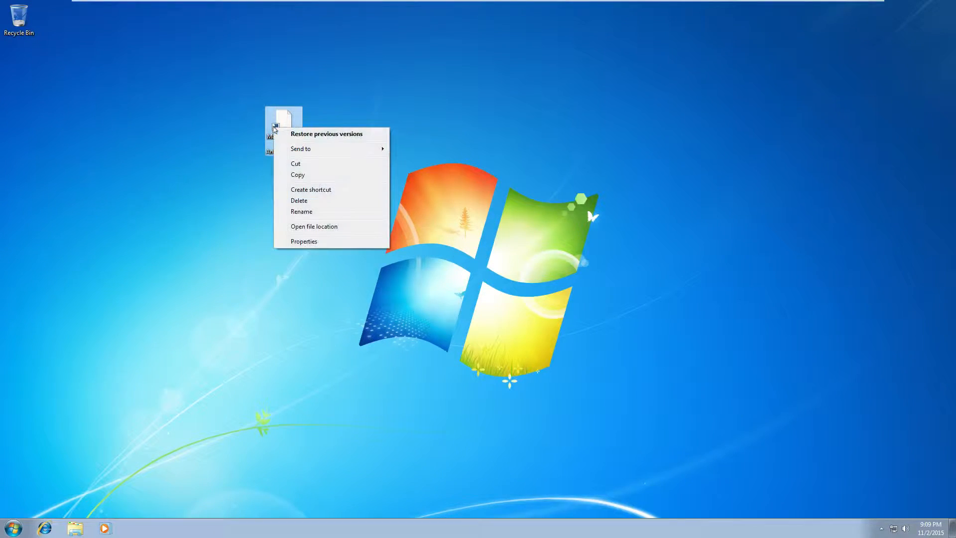
mouse_move(307, 151)
click(330, 134)
click(373, 158)
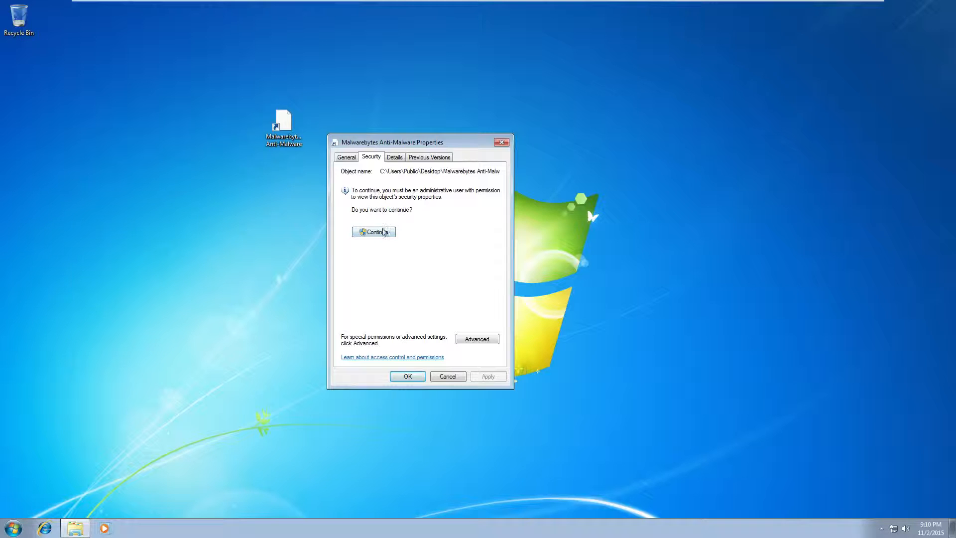
click(383, 233)
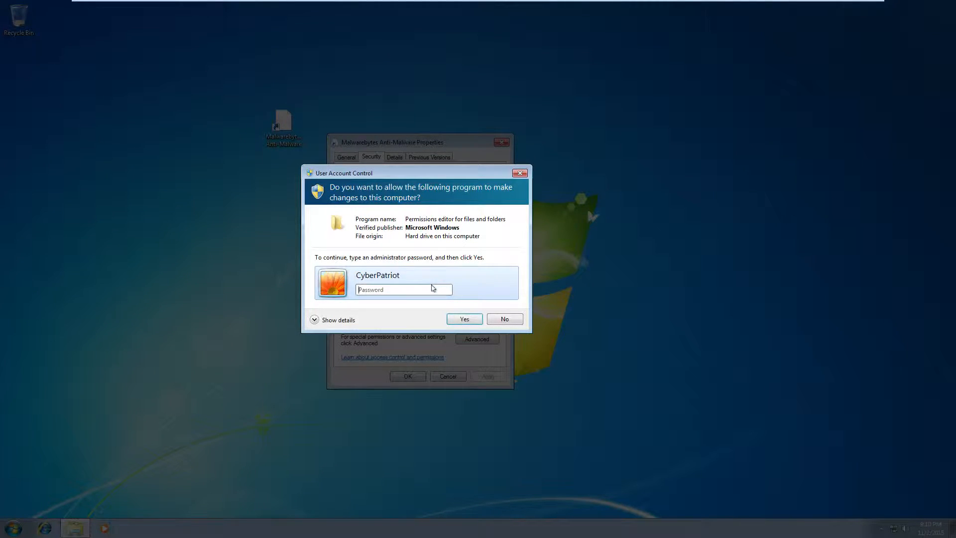
text(••)
key(Return)
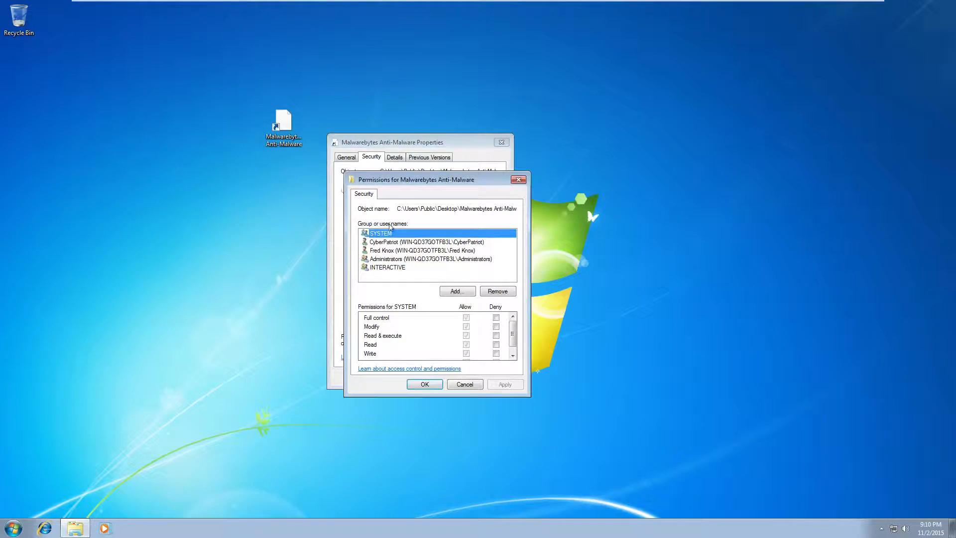
Clear the user's Full control and Modify denies, apply, and return the shortcut to the top-left
click(414, 251)
click(496, 318)
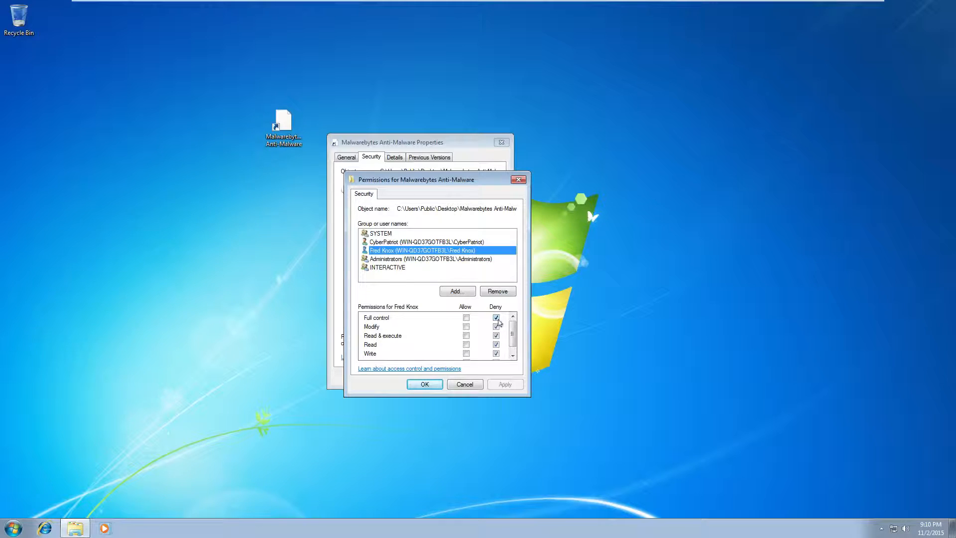
click(497, 319)
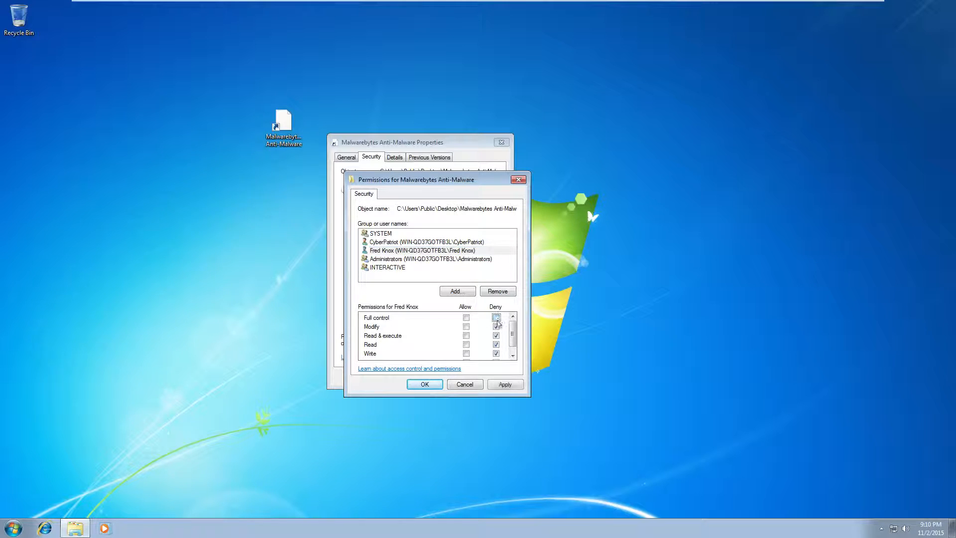
click(496, 327)
click(505, 384)
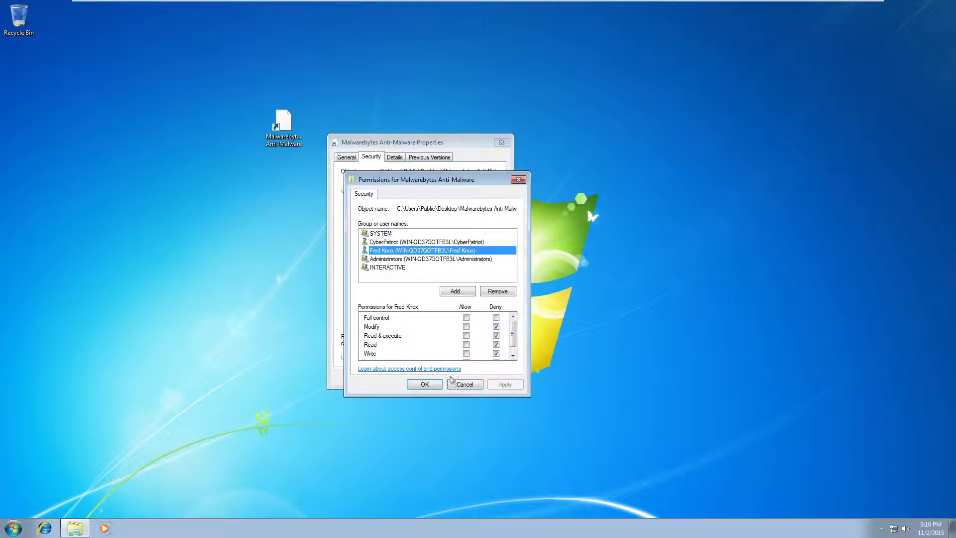
click(441, 383)
click(440, 377)
drag(285, 129, 28, 73)
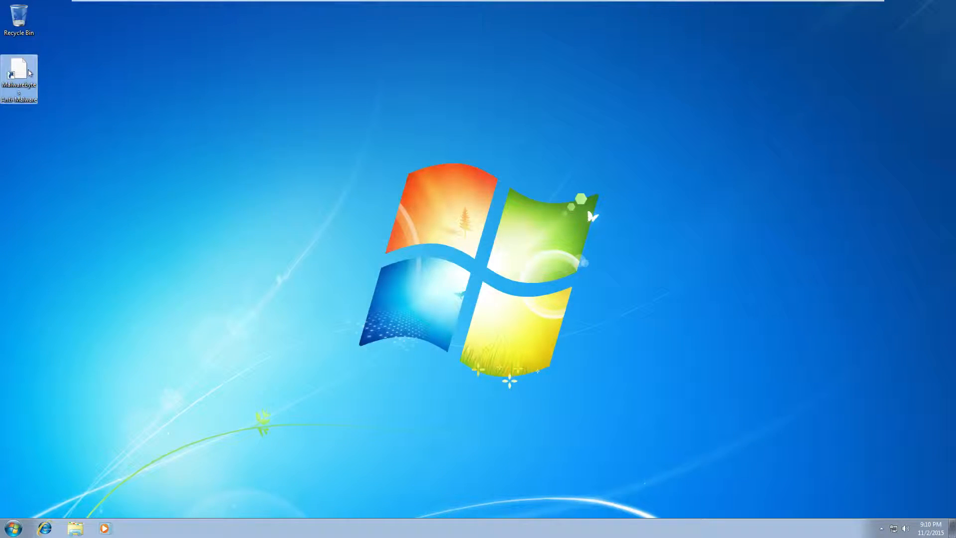
Dismiss the shortcut's menu, open Computer from Start, and select Local Disk (C:)
right_click(29, 70)
mouse_move(72, 95)
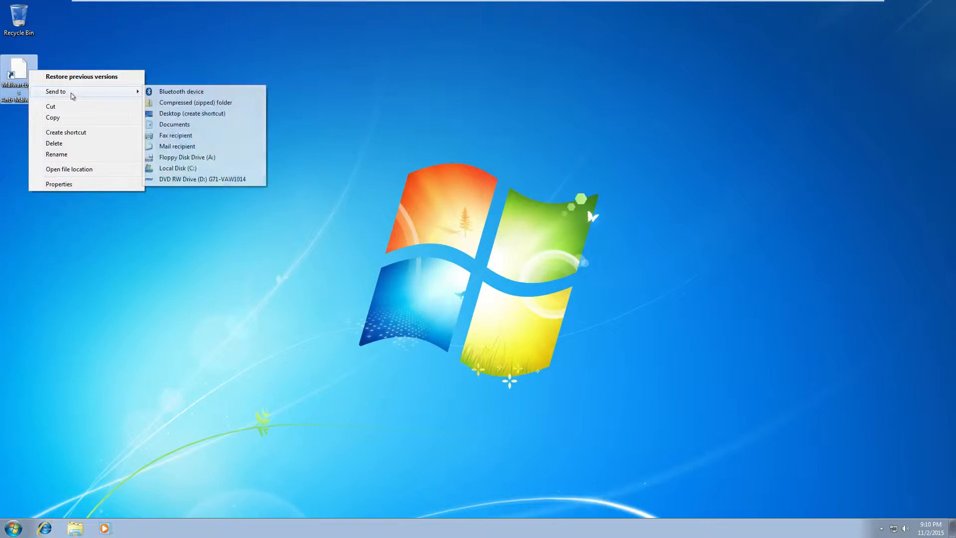
click(111, 43)
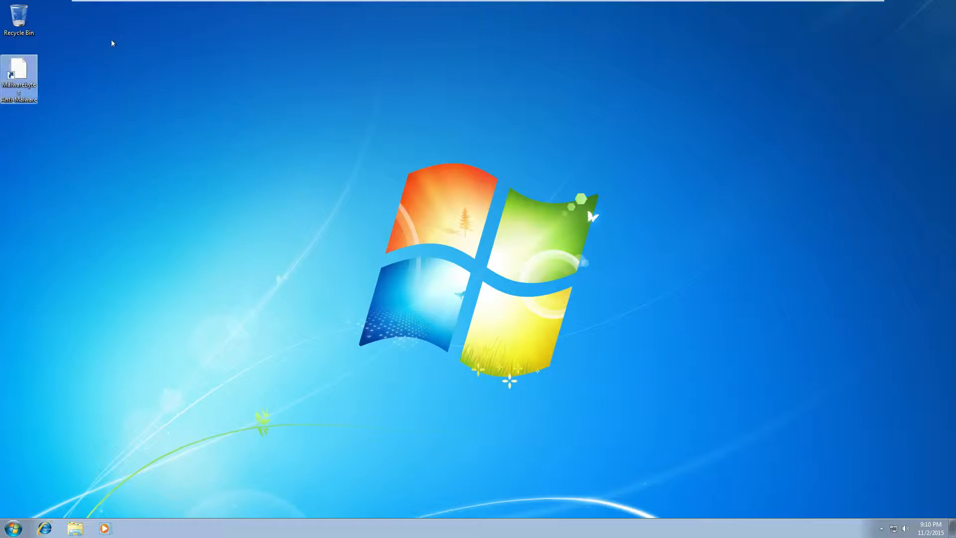
click(26, 76)
click(266, 142)
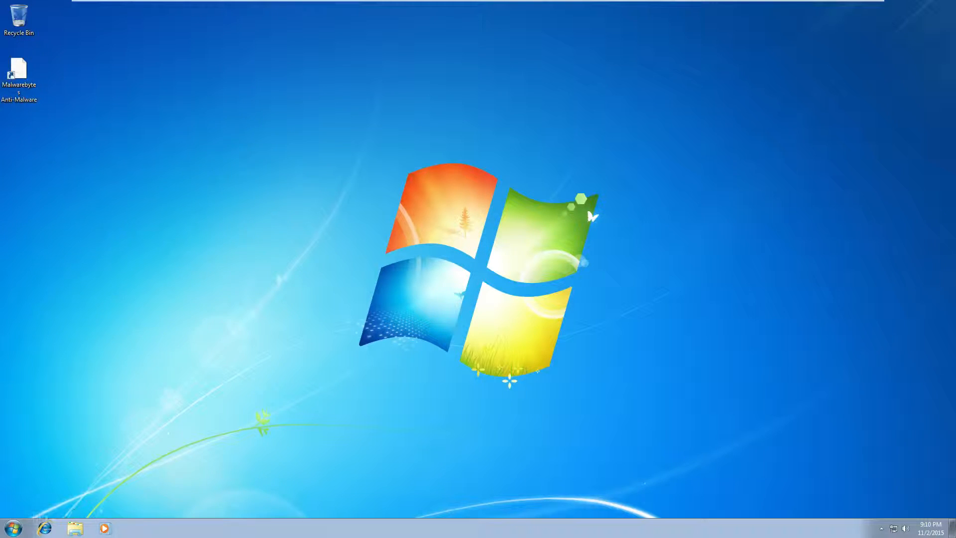
click(20, 527)
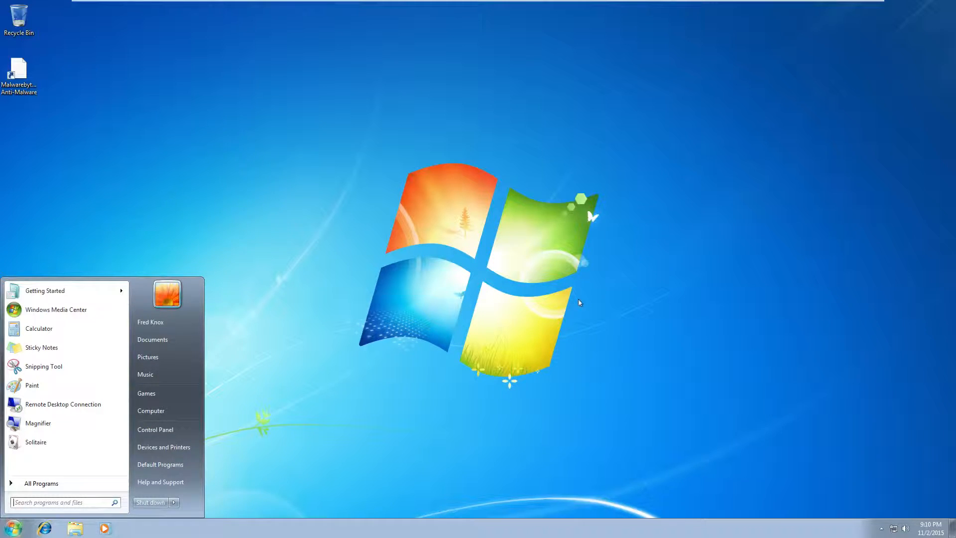
click(173, 411)
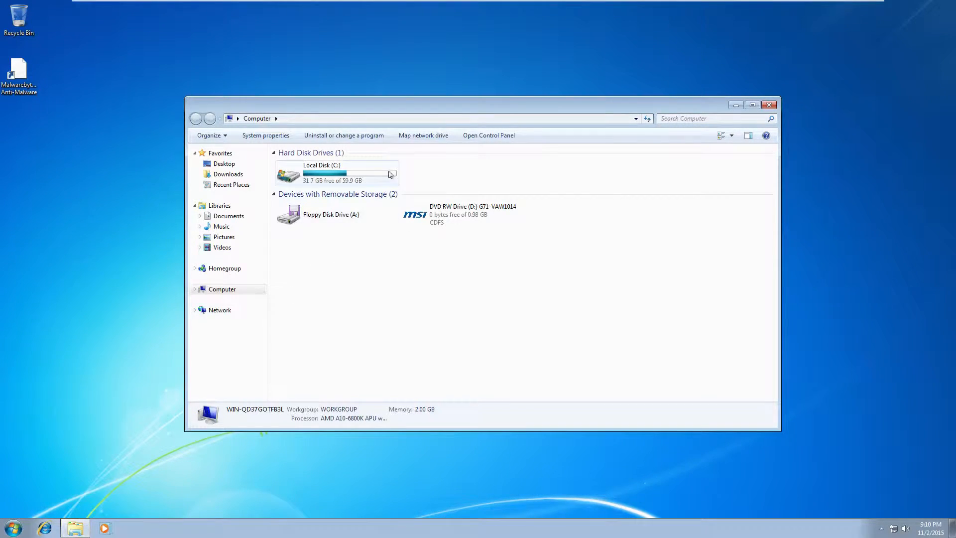
click(338, 180)
Open C:\Users\CyberPatriot, granting access with the administrator password
double_click(338, 180)
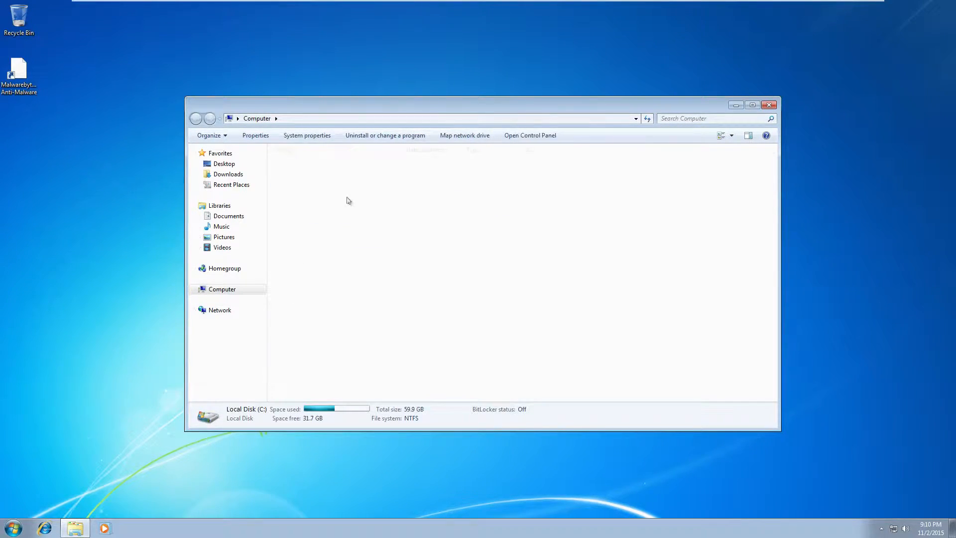
double_click(315, 195)
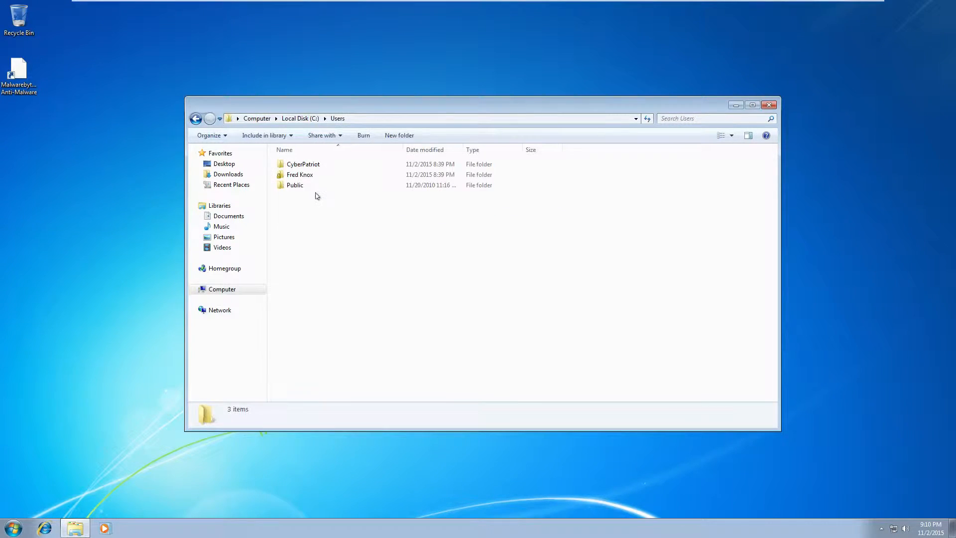
double_click(312, 166)
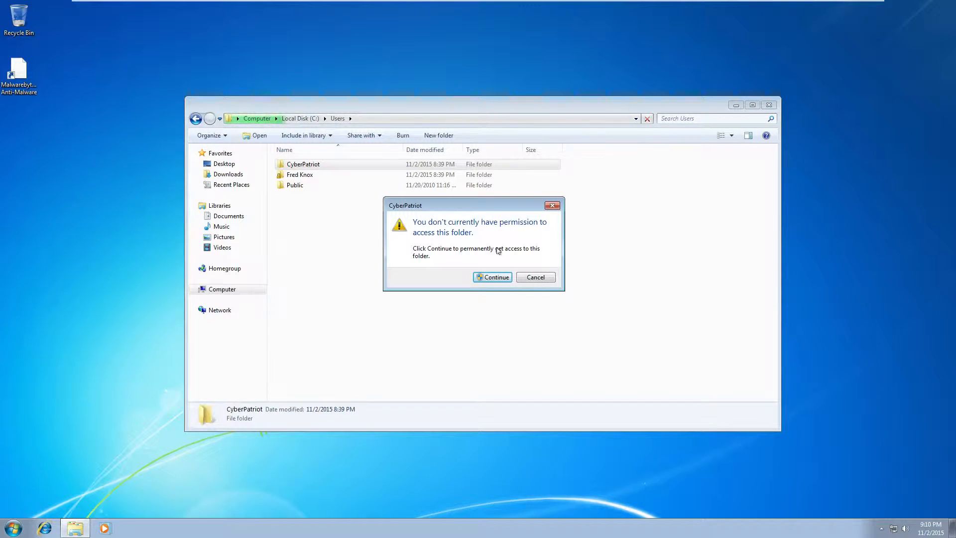
click(495, 277)
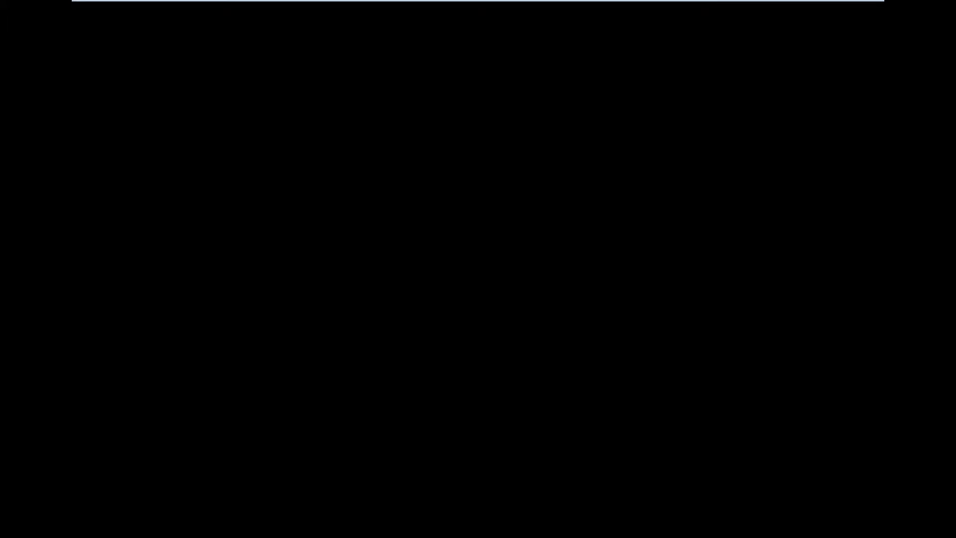
text(****)
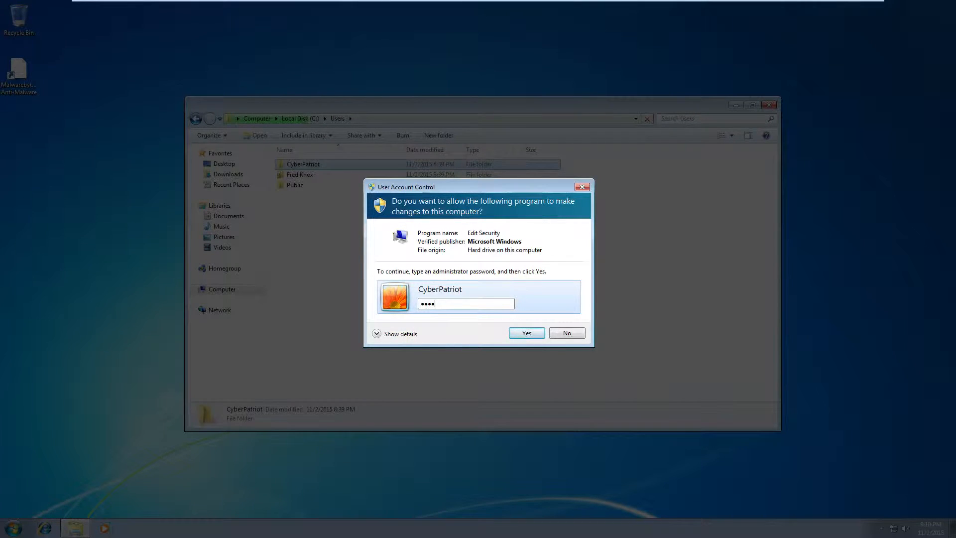
text(****)
key(Return)
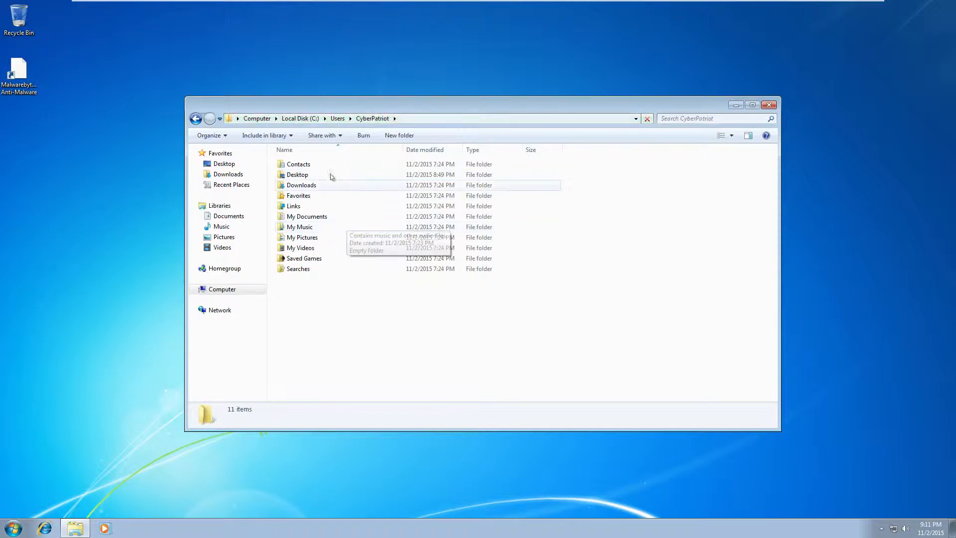
Try opening TS Server in Desktop with admin approval, check its Security tab, dismiss the denial
double_click(317, 175)
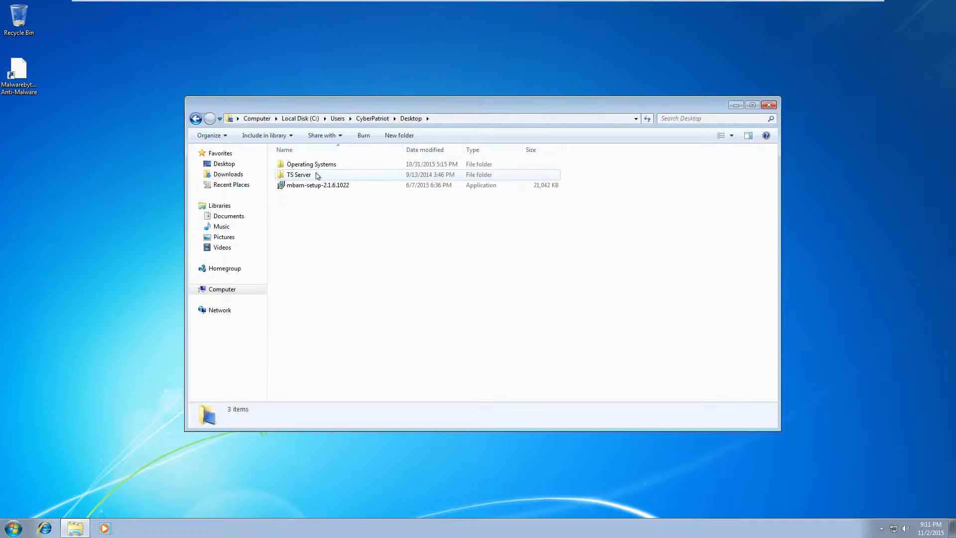
double_click(317, 175)
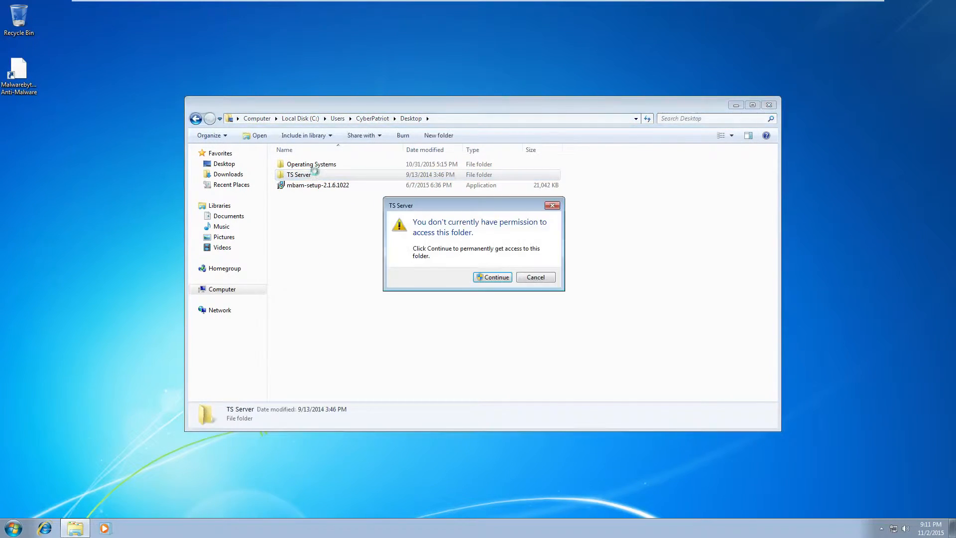
click(505, 278)
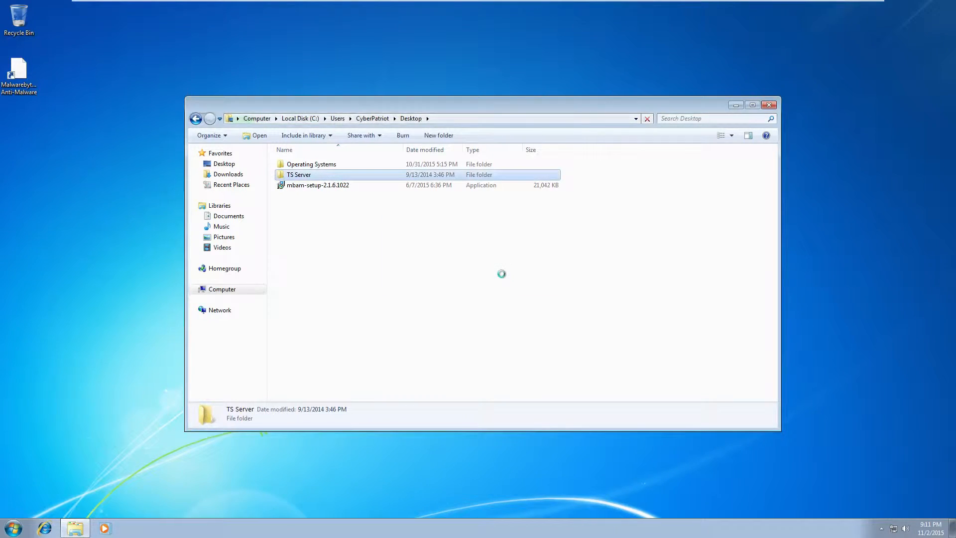
text(****)
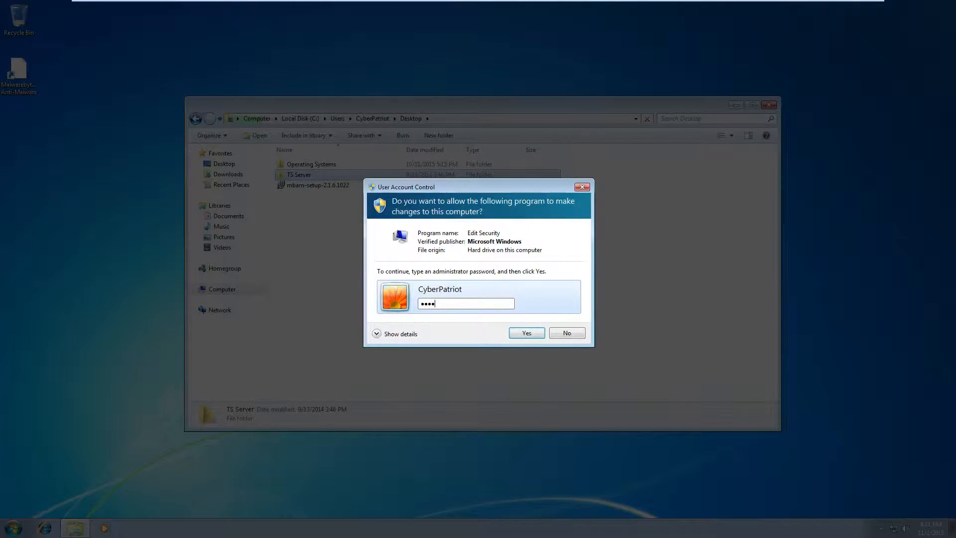
text(****)
key(Return)
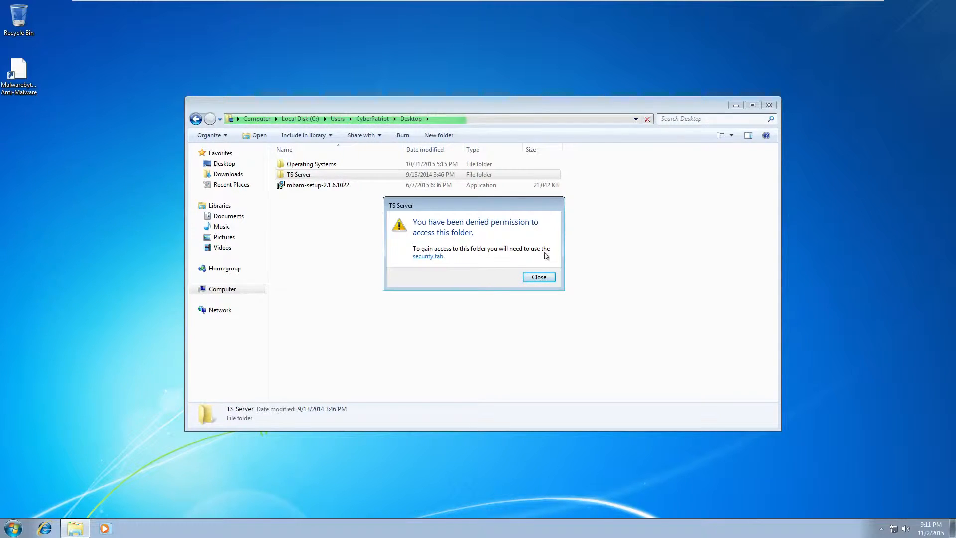
click(439, 257)
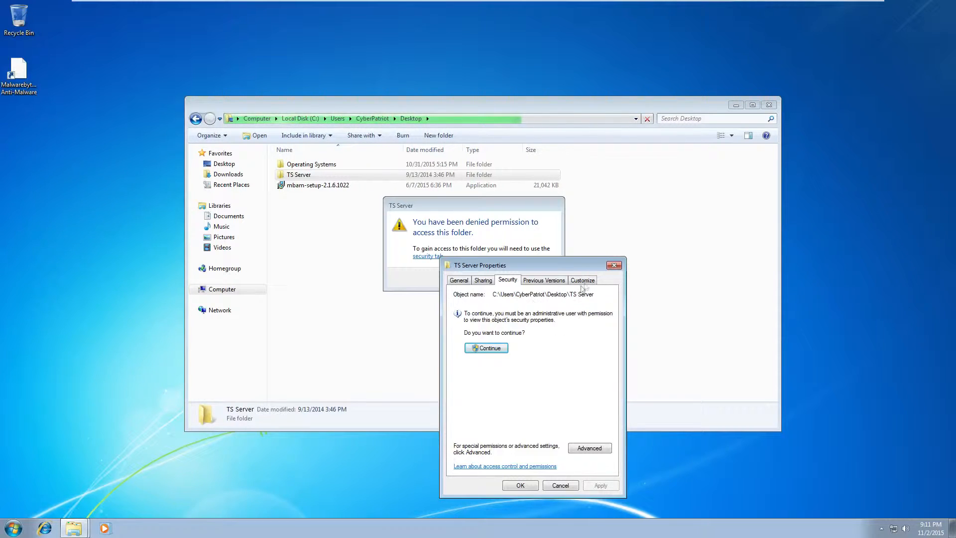
click(614, 265)
click(538, 277)
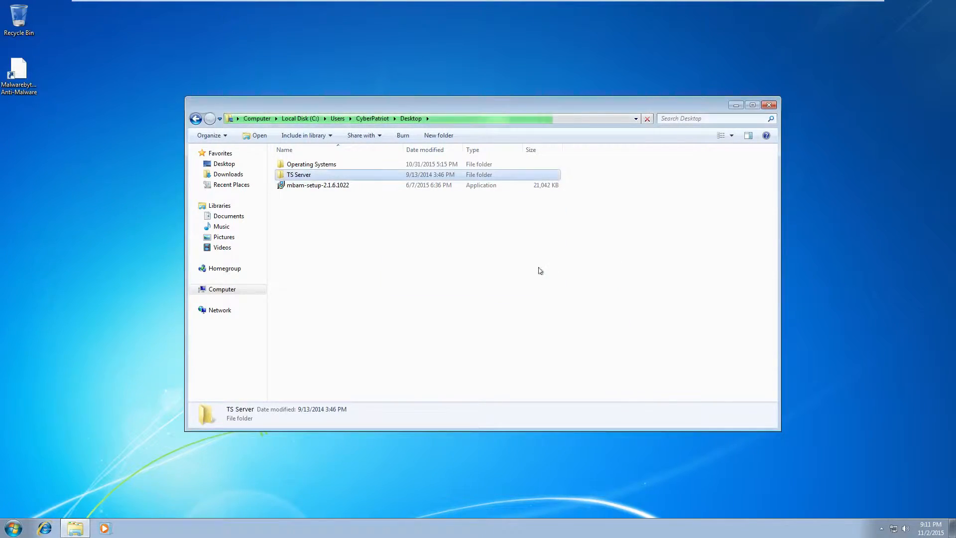
Browse the Windows 7 Ultimate, Windows7Ultimate and Windows 10 Home and Pro folders
double_click(327, 164)
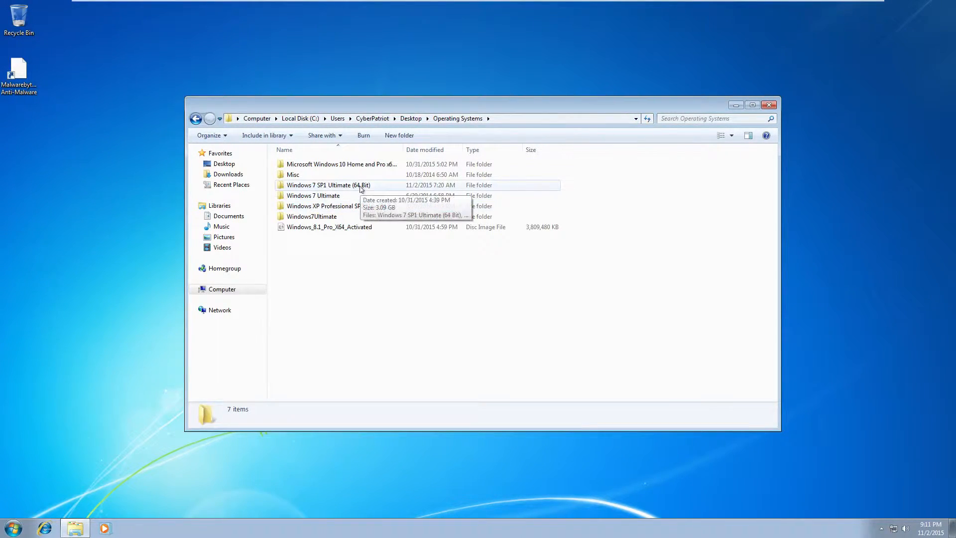
double_click(342, 196)
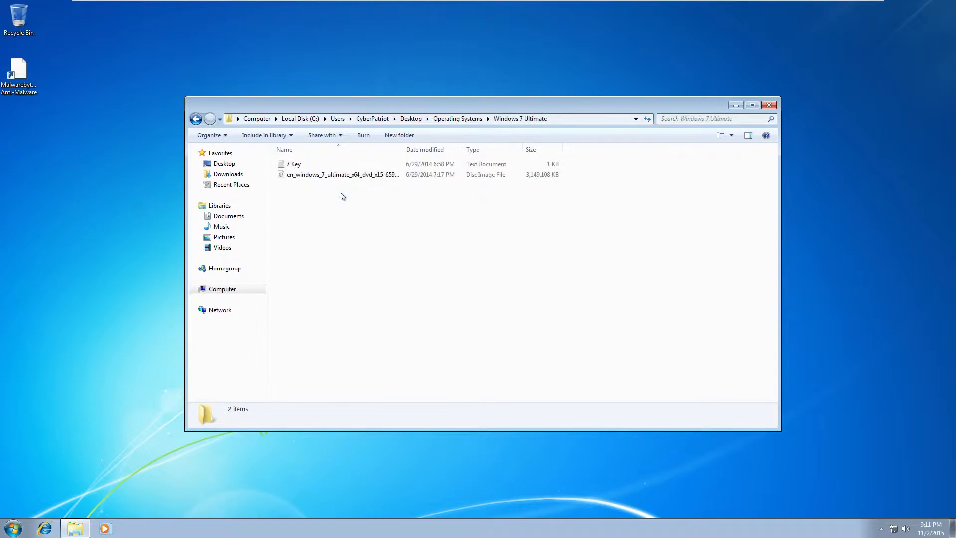
click(202, 119)
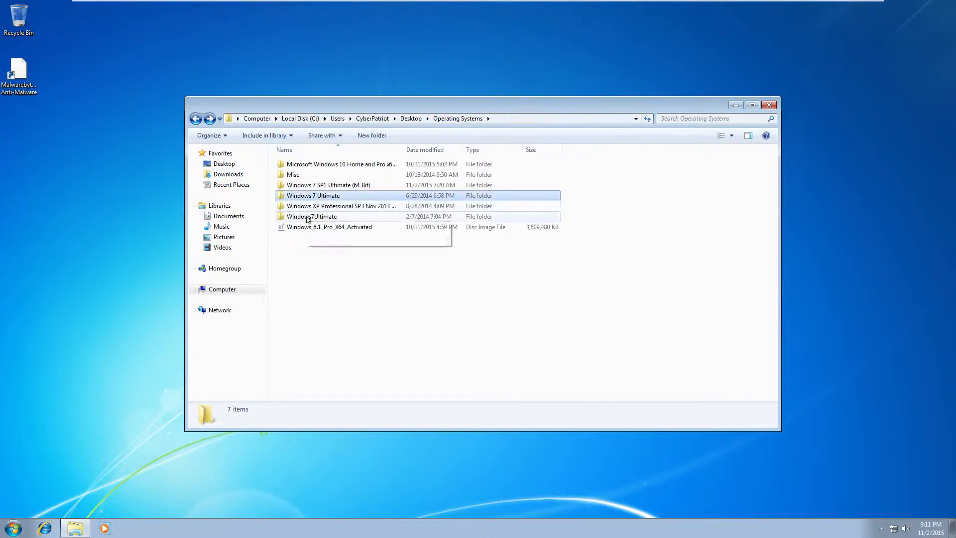
double_click(310, 216)
click(194, 119)
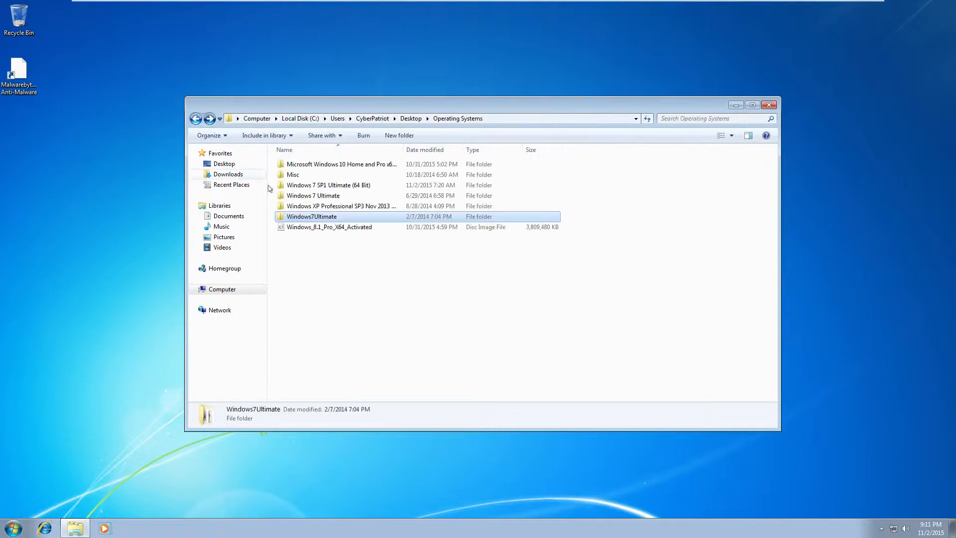
double_click(332, 166)
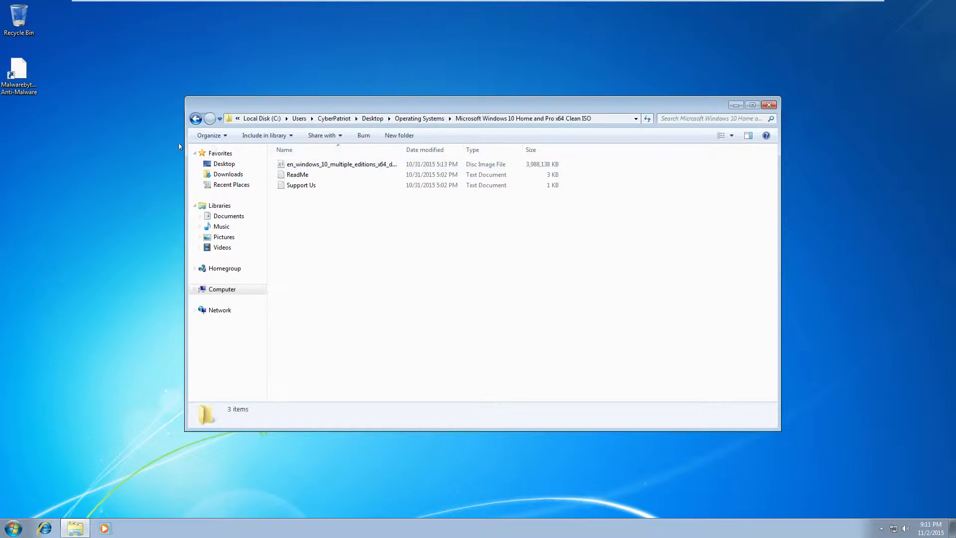
click(194, 122)
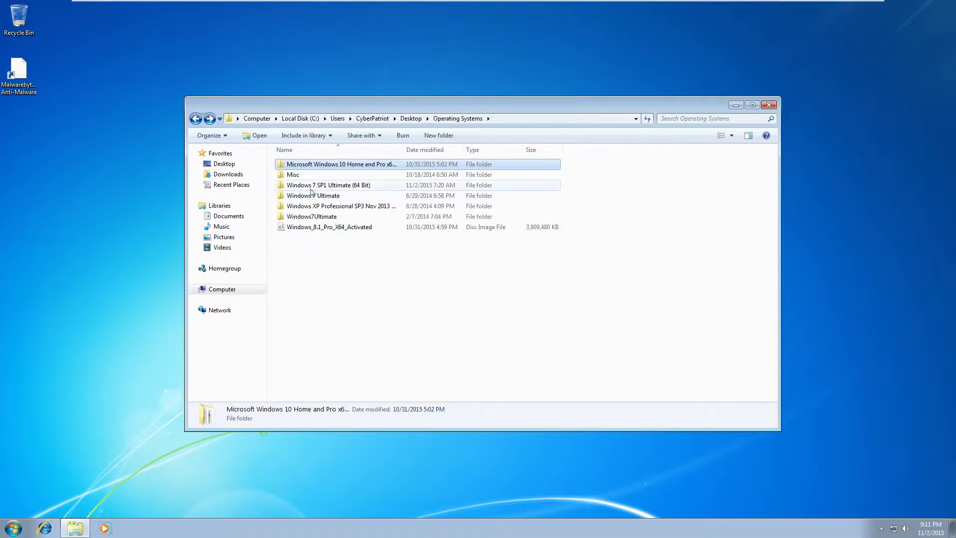
Confirm Misc is still denied despite admin approval, then close Explorer
double_click(303, 174)
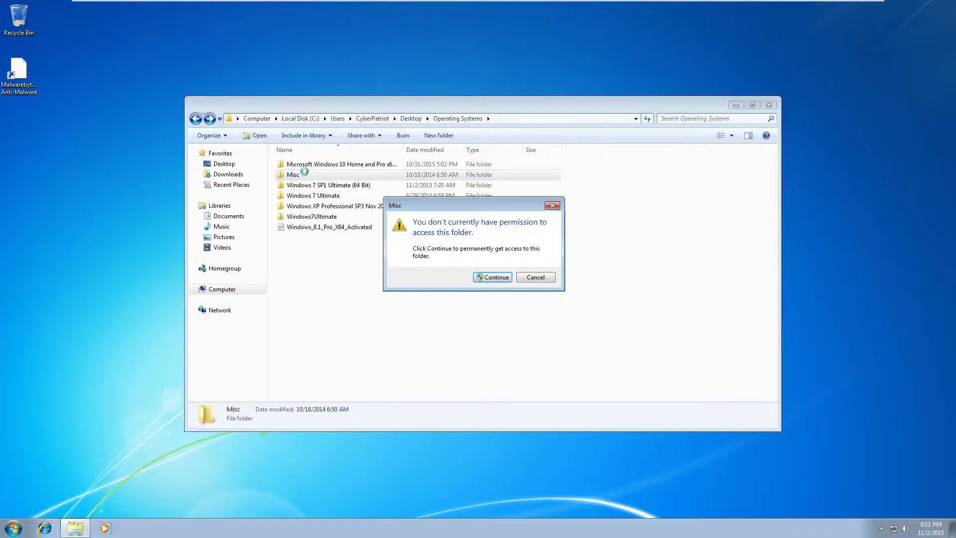
click(493, 278)
text(****)
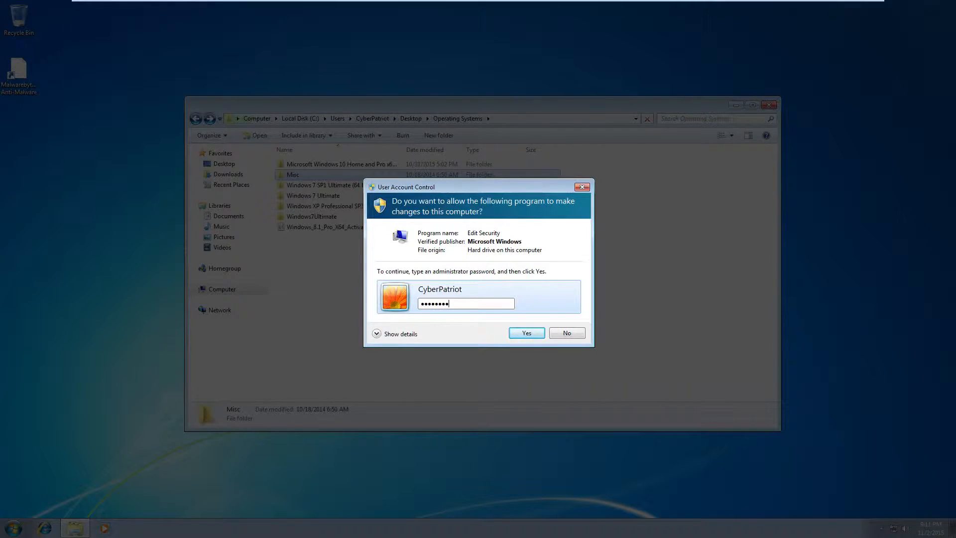
text(****)
key(Return)
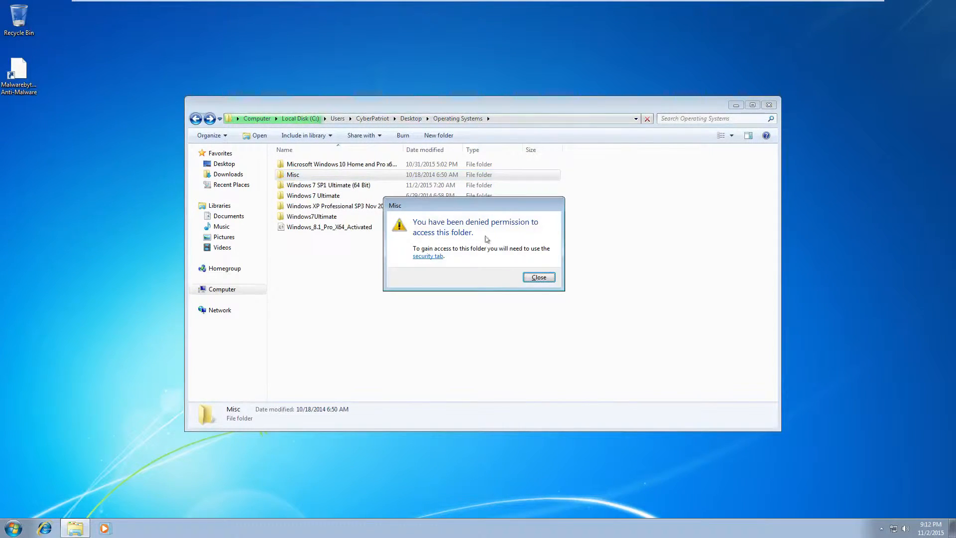
click(539, 277)
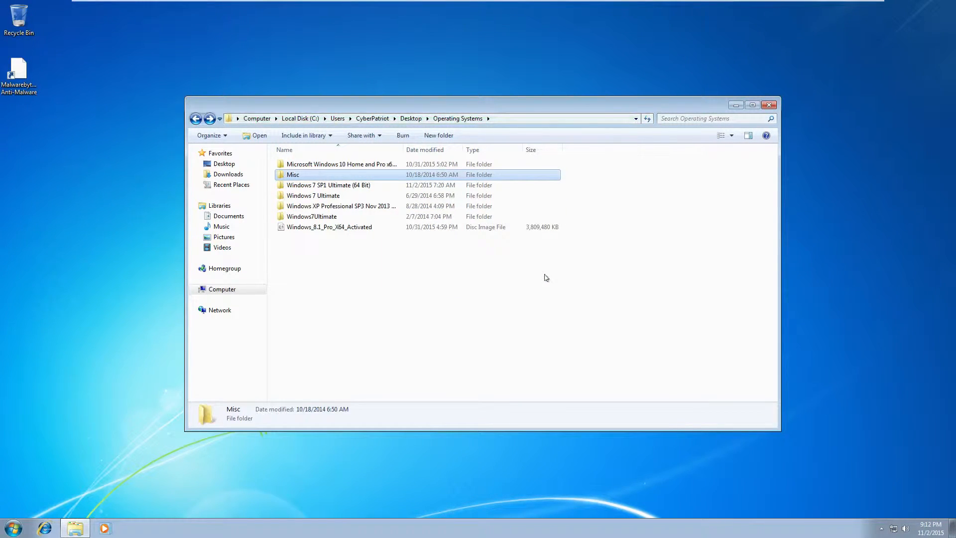
click(768, 106)
Open User Accounts via Start search and begin changing the account type
click(14, 528)
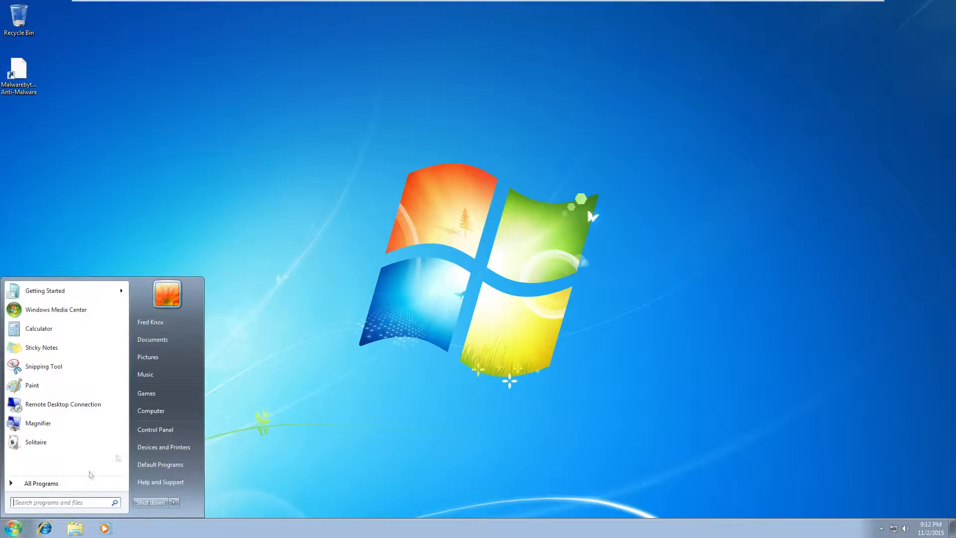
text(user Accounts)
key(Return)
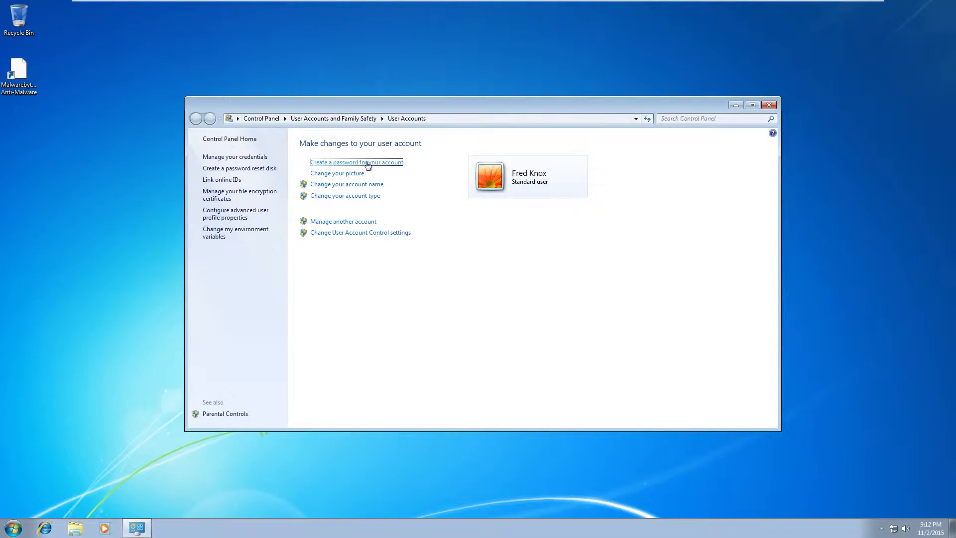
click(362, 197)
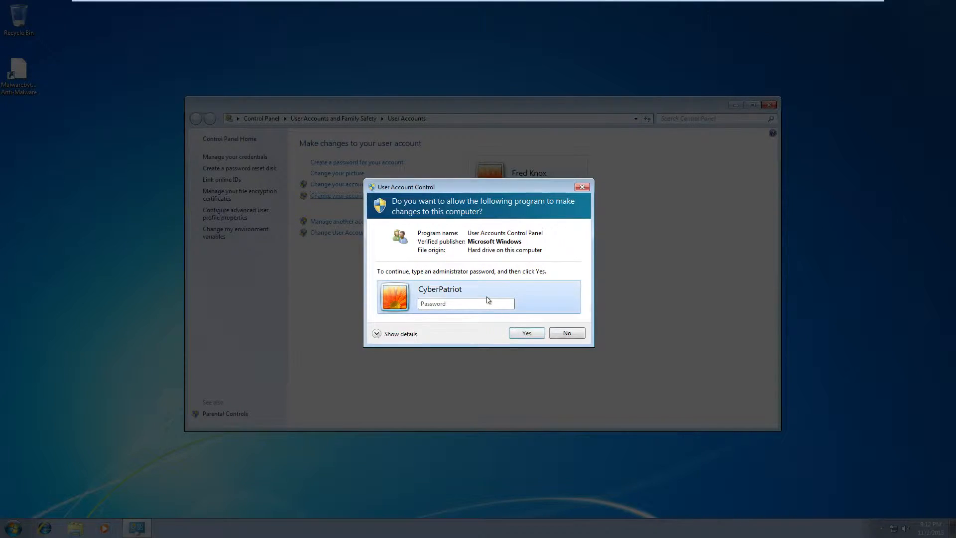
Authenticate as administrator, set the account type to Administrator, and close User Accounts
text(*********)
key(Return)
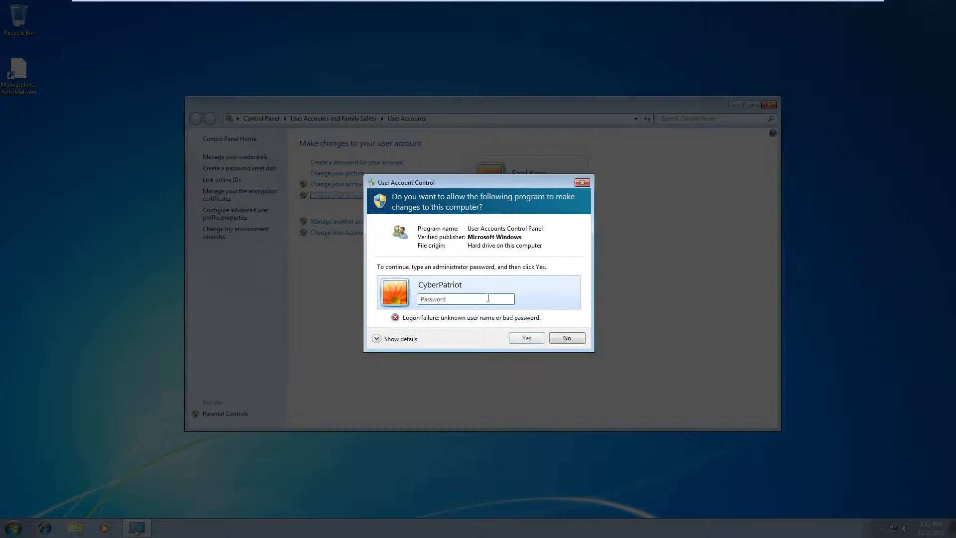
text(*********)
key(Return)
text(*******)
key(Return)
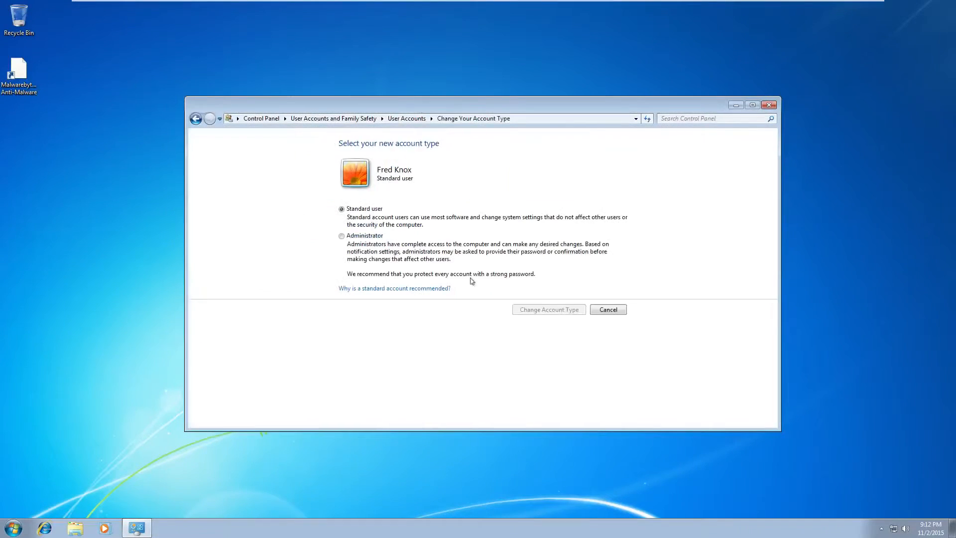
click(371, 238)
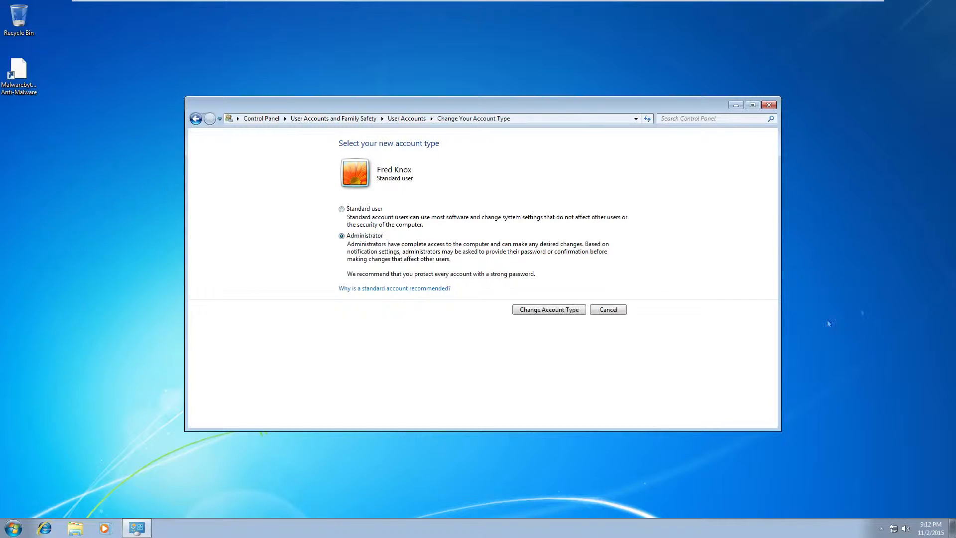
click(564, 311)
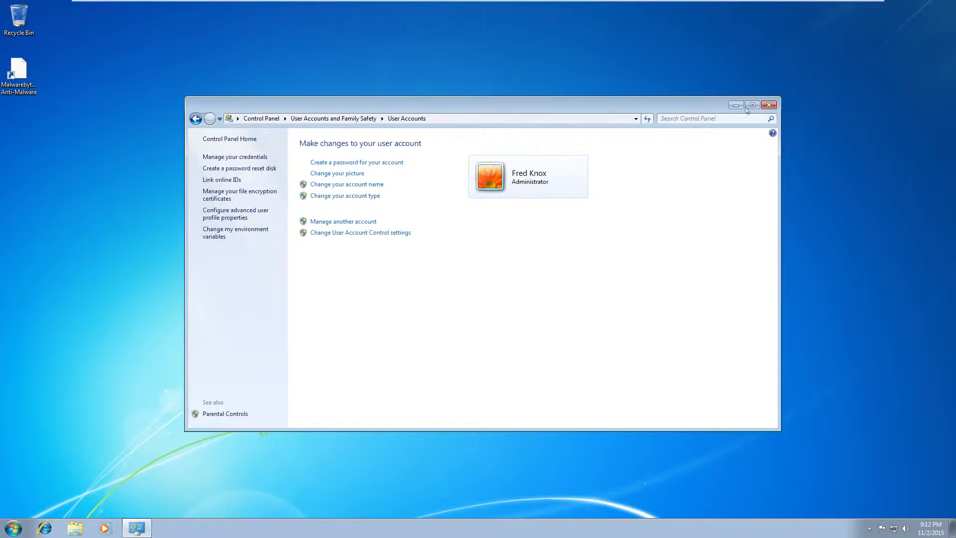
click(767, 106)
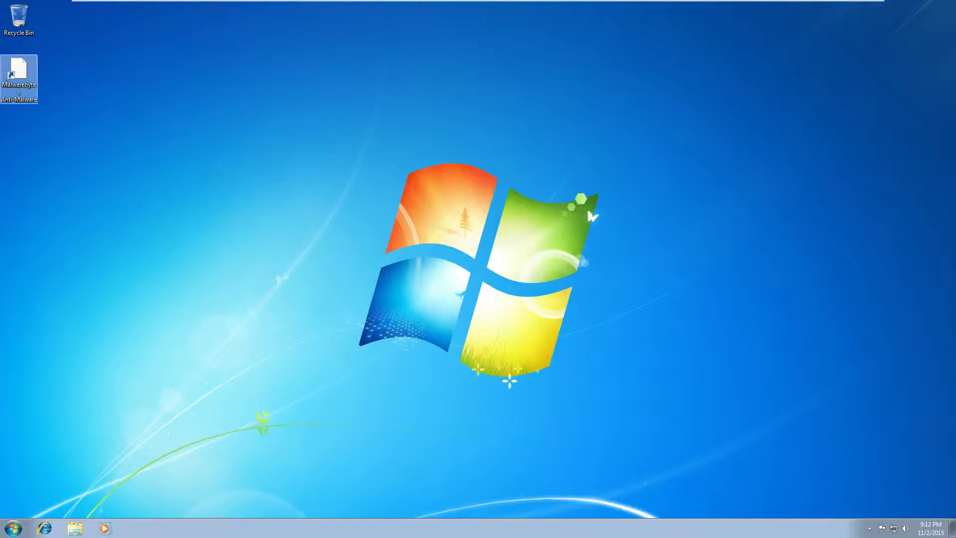
Navigate Explorer to C:\Users\CyberPatriot\Desktop
click(30, 86)
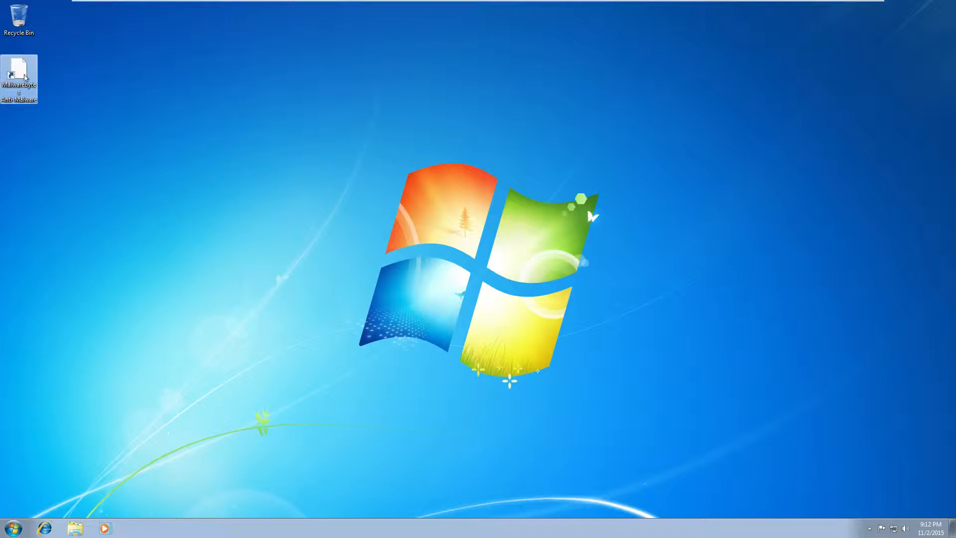
click(75, 531)
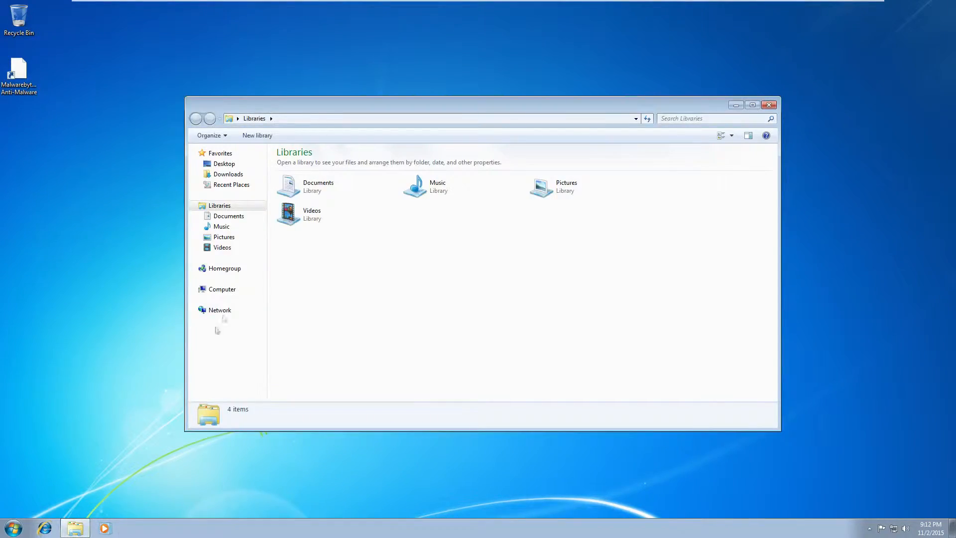
click(205, 293)
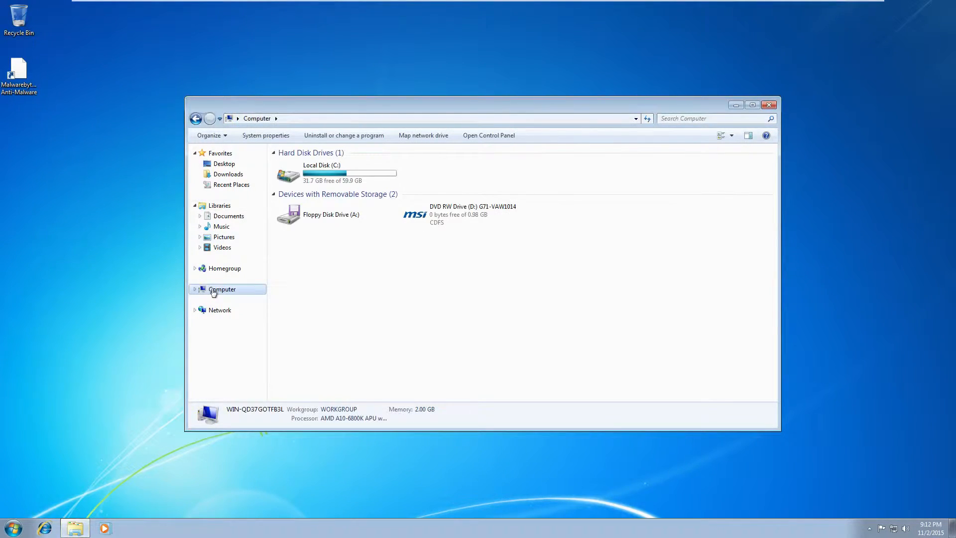
click(310, 168)
double_click(310, 168)
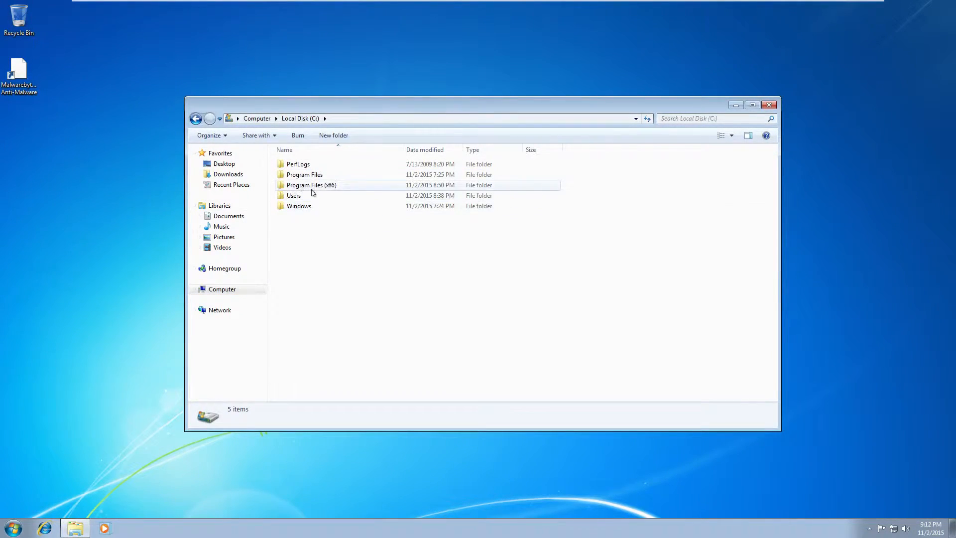
double_click(314, 195)
double_click(309, 166)
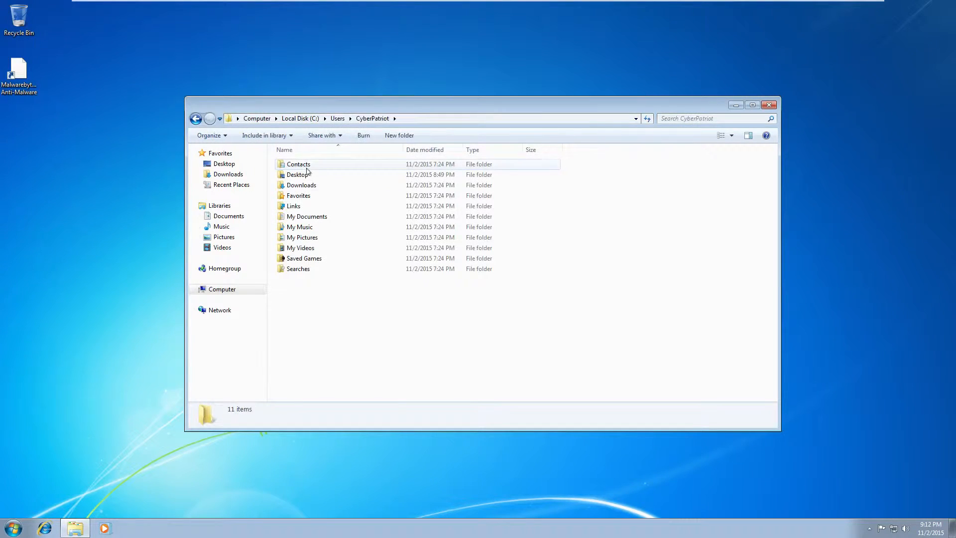
double_click(310, 173)
Try opening TS Server, approving elevation with the other account, and open its security settings
double_click(317, 175)
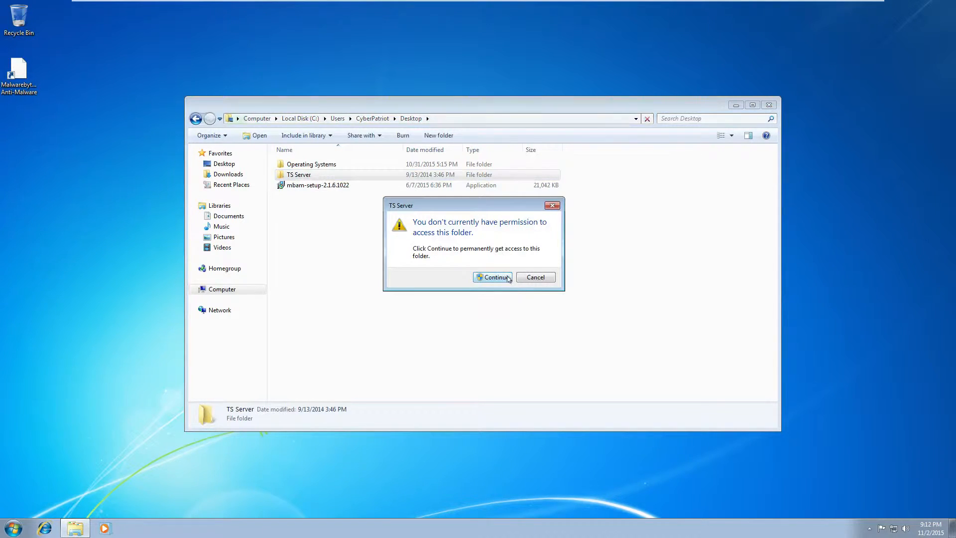
click(508, 279)
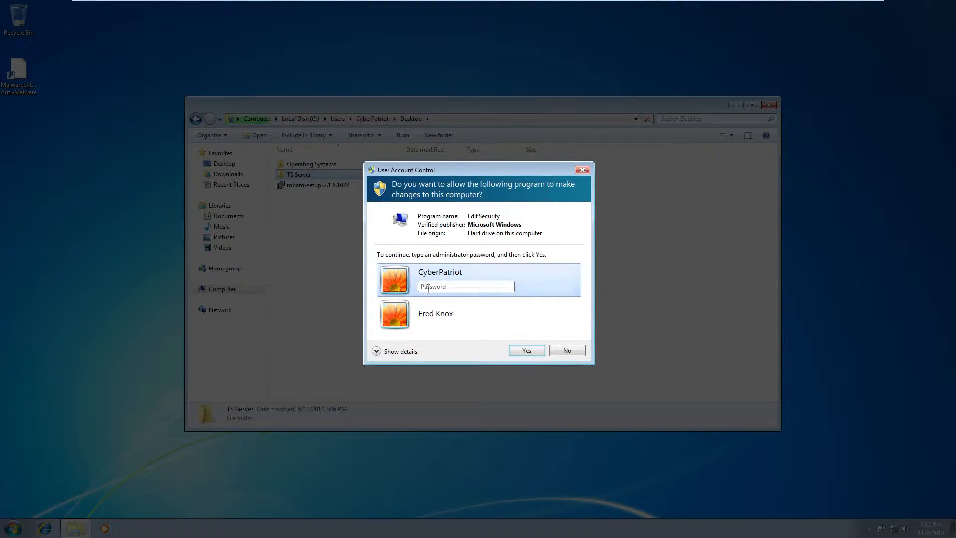
click(437, 314)
click(527, 353)
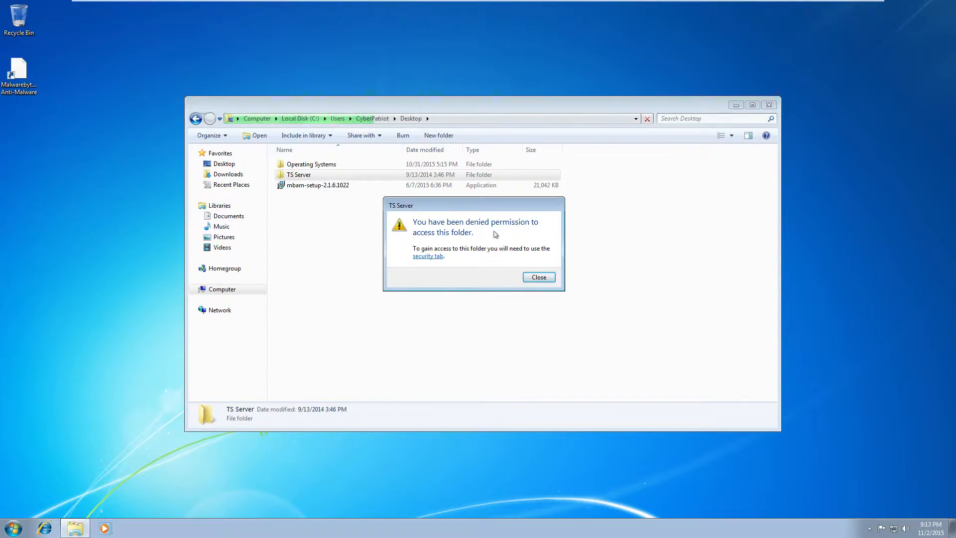
click(424, 257)
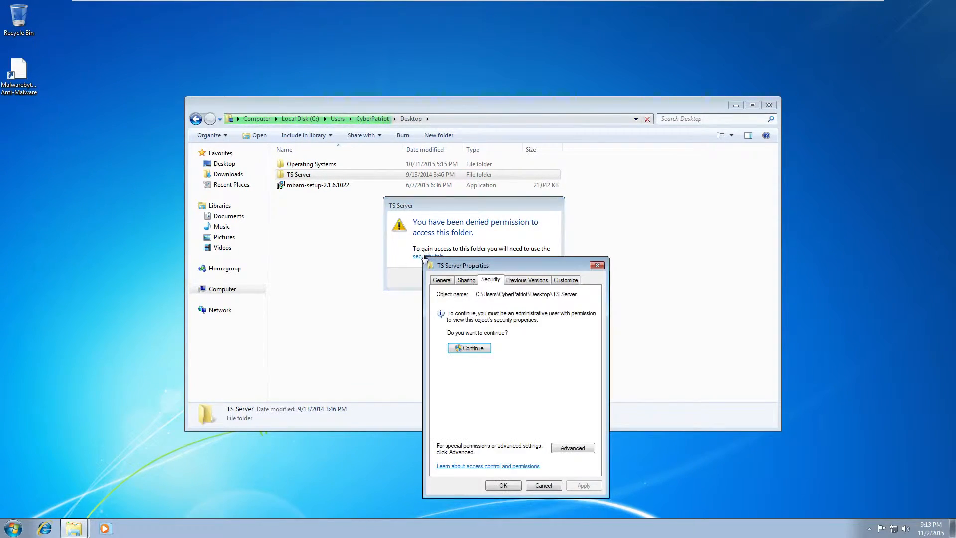
click(472, 349)
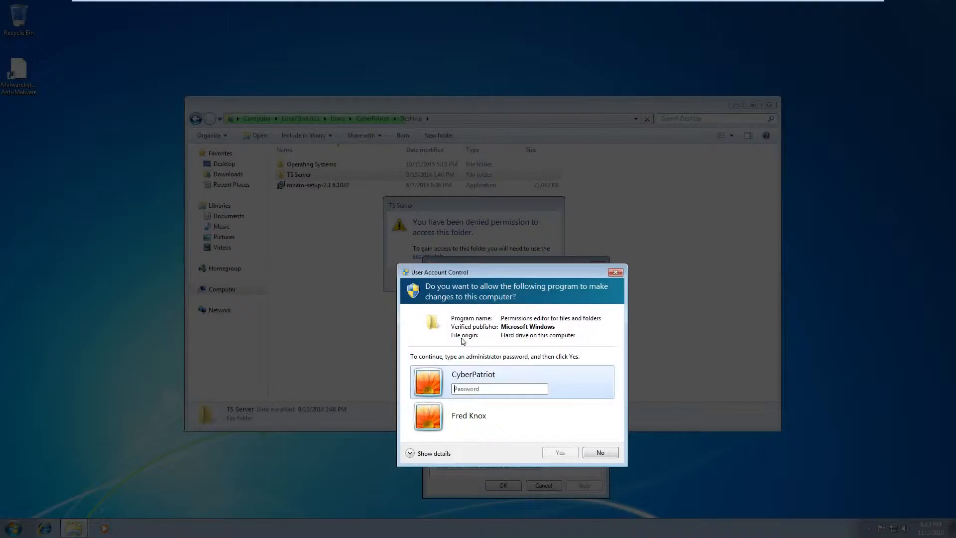
click(477, 416)
click(588, 453)
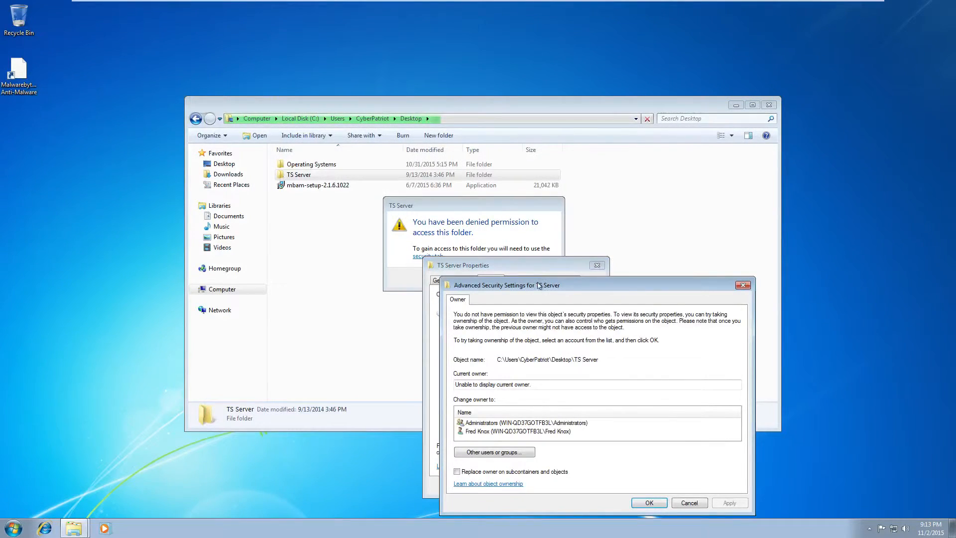
Pick the second user as owner but close without applying, dismissing the access denial
drag(536, 286, 377, 138)
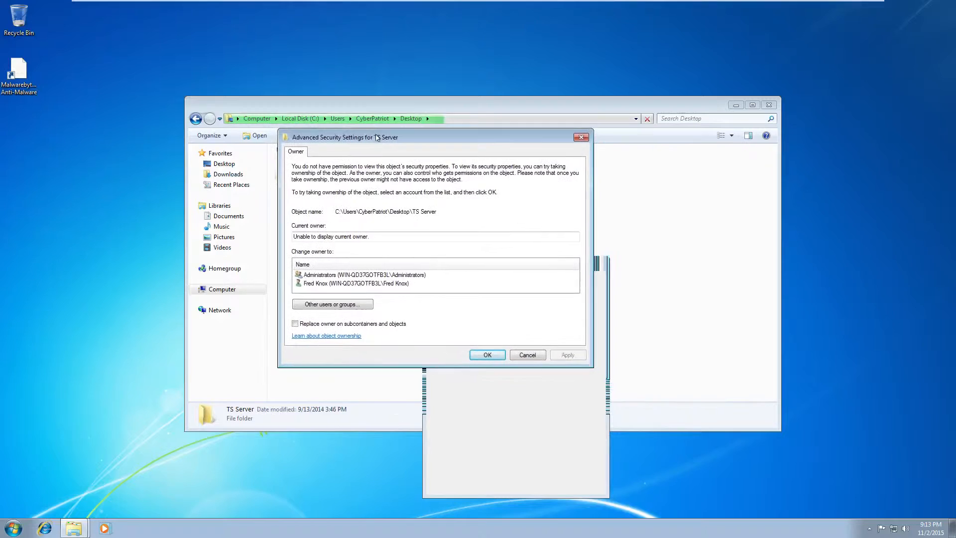
click(379, 284)
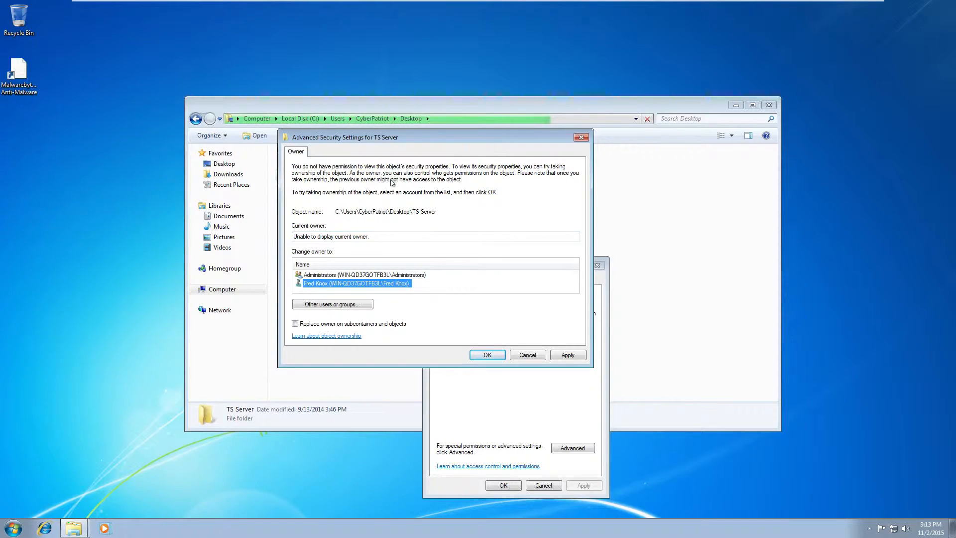
click(581, 137)
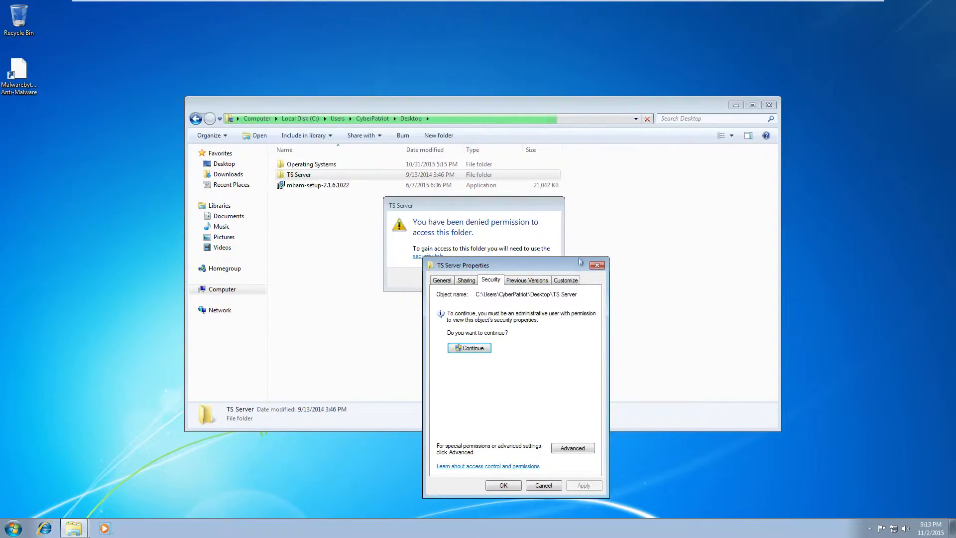
click(597, 265)
click(540, 277)
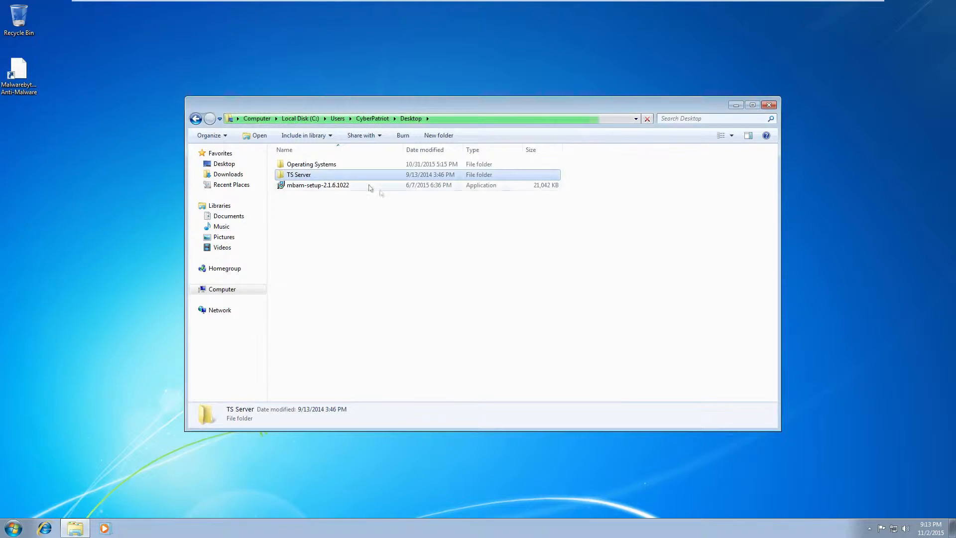
Try opening Operating Systems > Misc, requesting permanent access and approving the elevation prompt
double_click(296, 165)
double_click(294, 174)
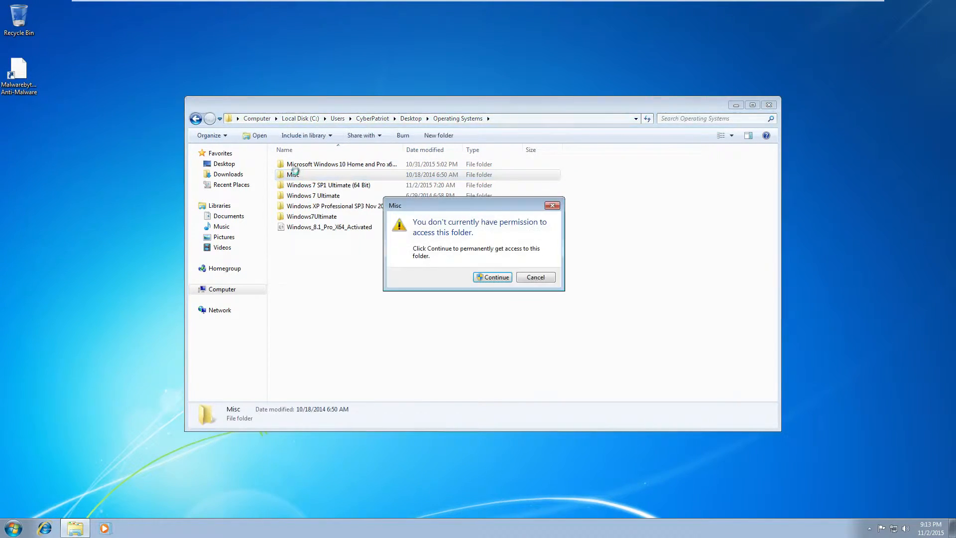
click(499, 272)
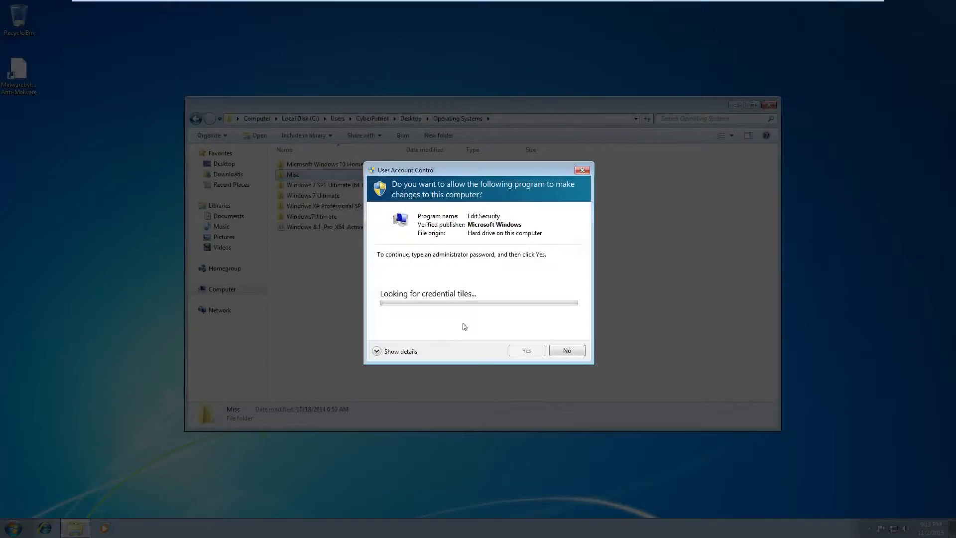
click(475, 309)
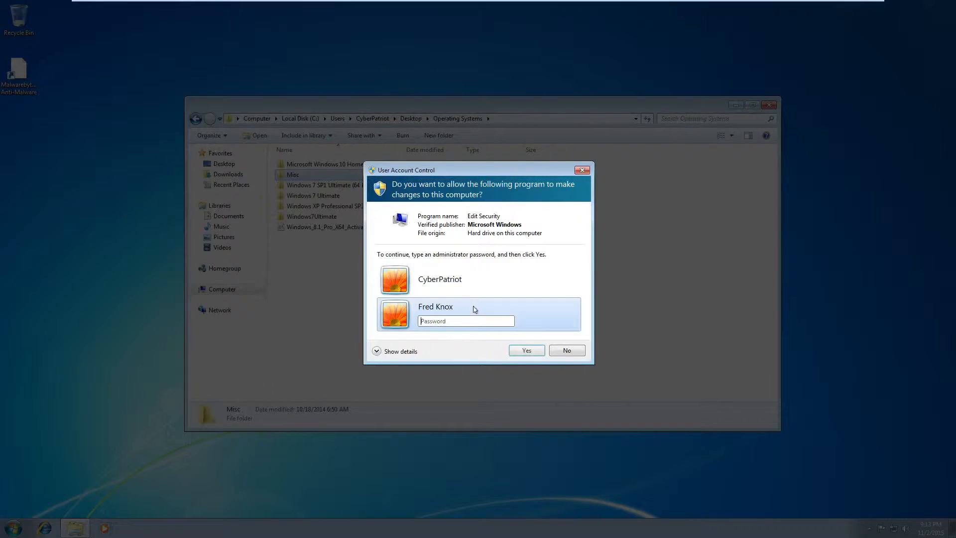
click(527, 351)
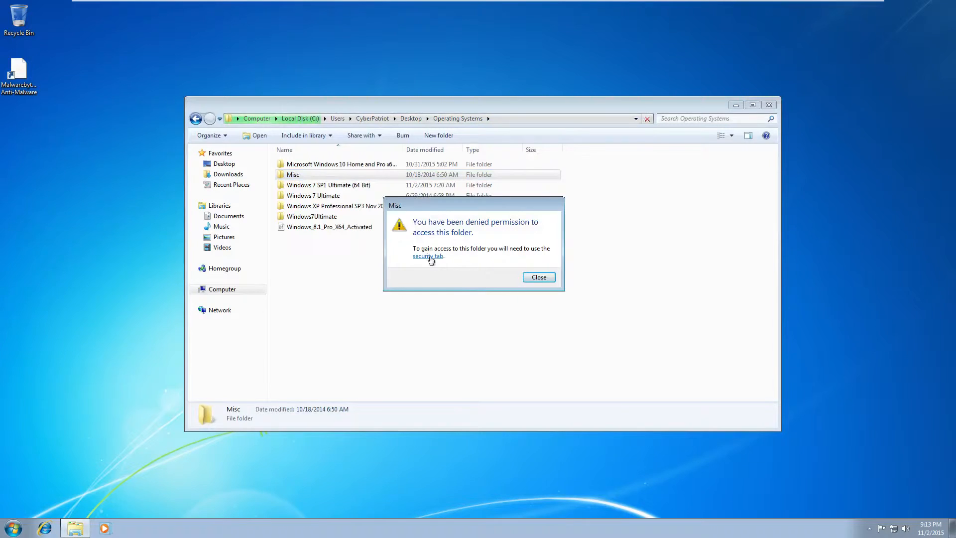
Open Misc's security settings as administrator, approving elevation, and reposition the Advanced Security Settings window
click(429, 256)
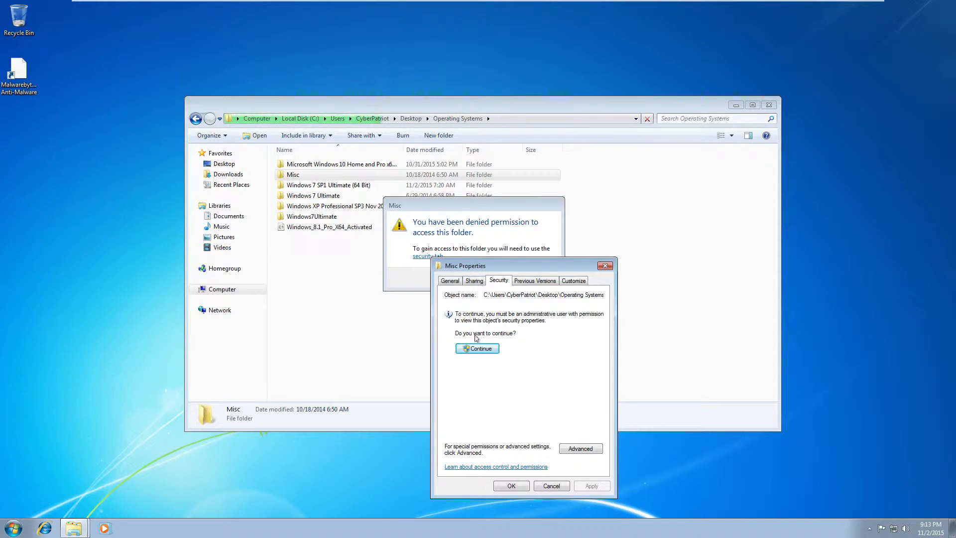
click(491, 349)
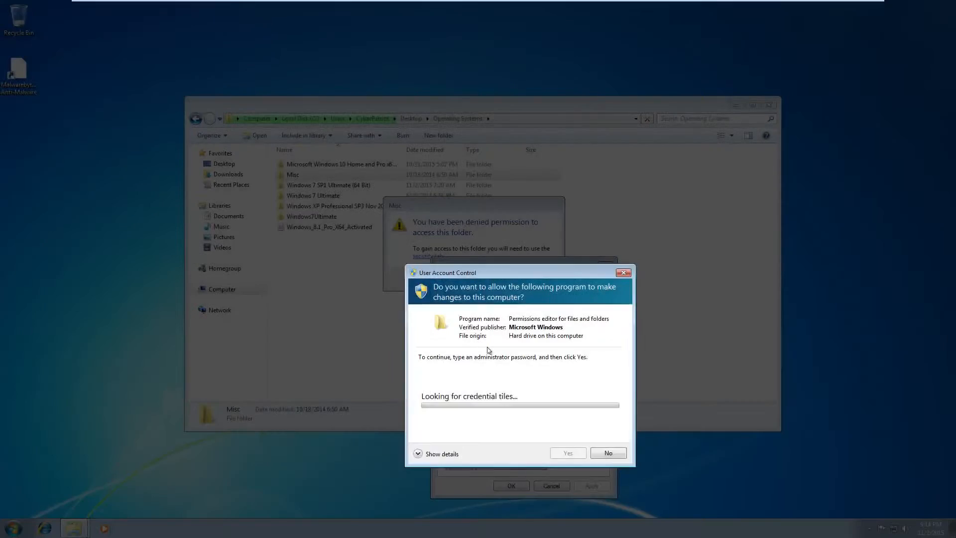
click(468, 416)
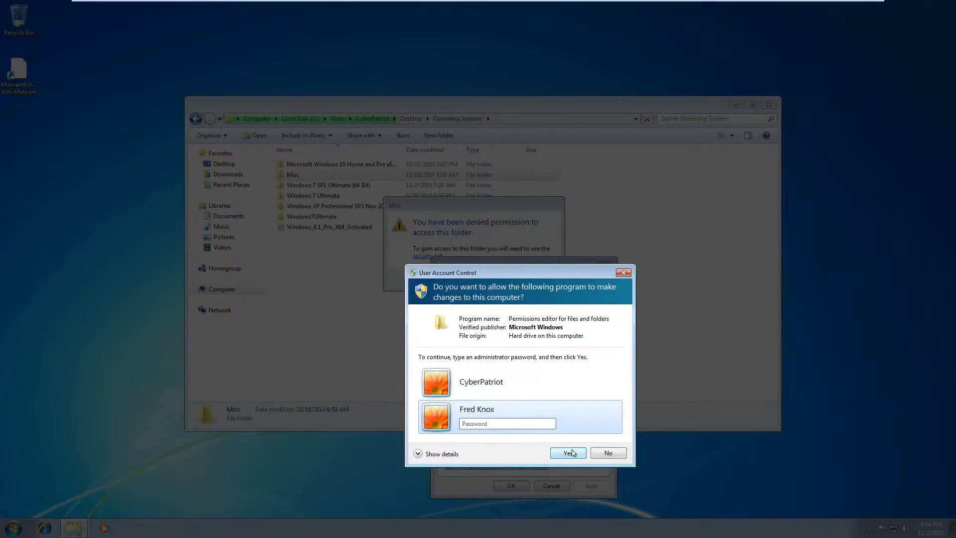
click(568, 453)
drag(542, 293, 301, 130)
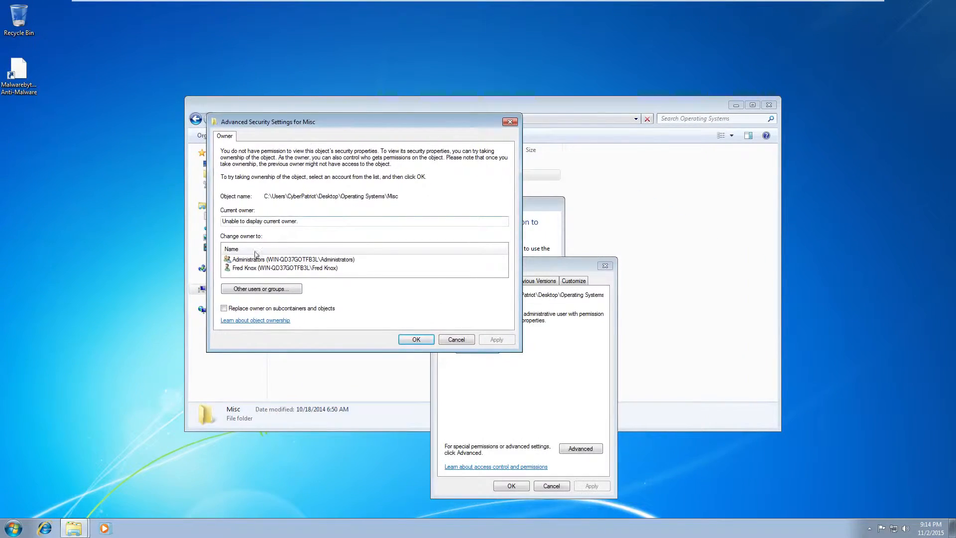
Inspect Misc's current owner and cancel the Other users or groups search
drag(313, 219, 166, 217)
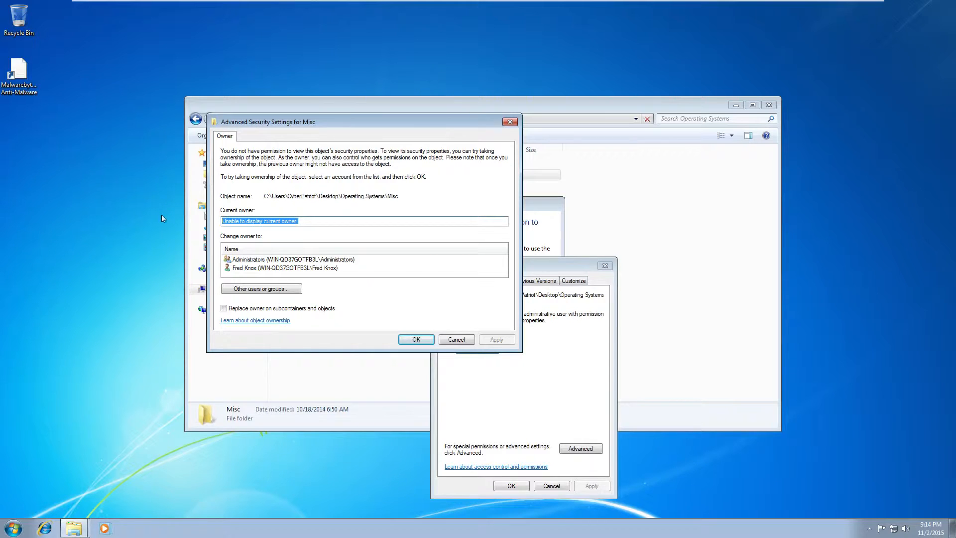
click(307, 221)
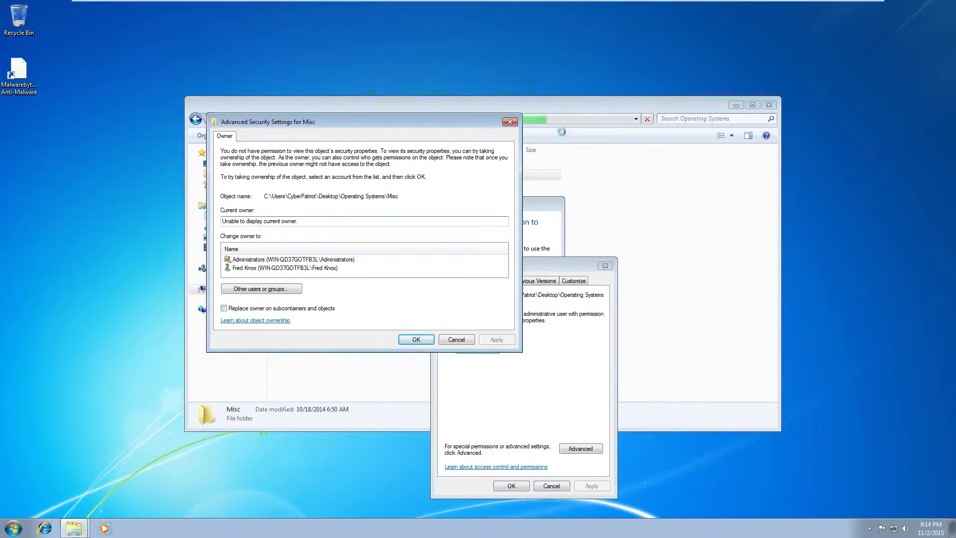
click(273, 289)
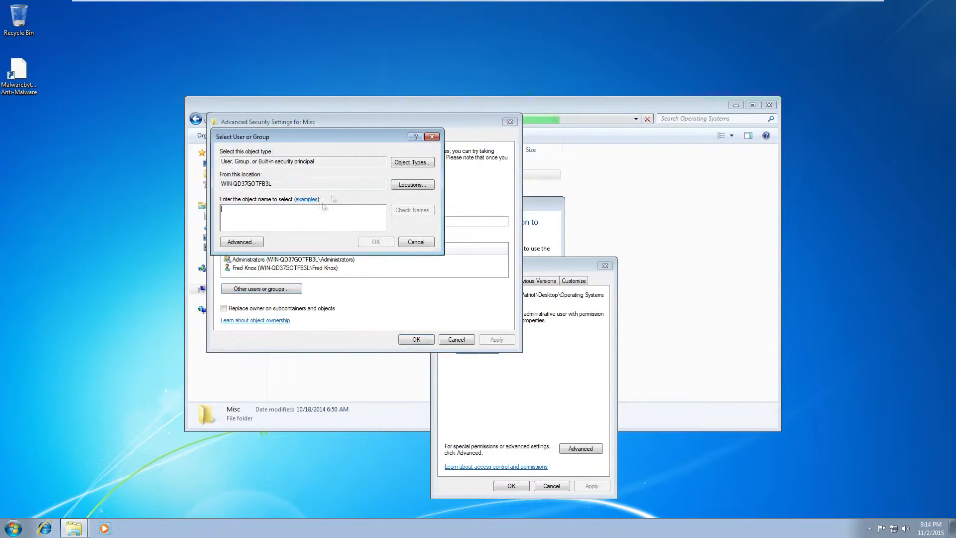
click(430, 137)
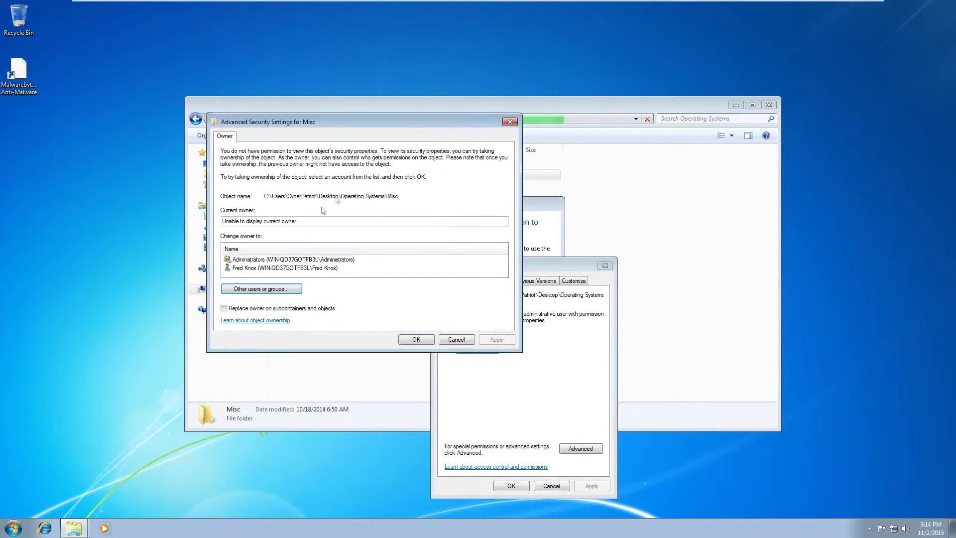
Tick Replace owner on subcontainers and objects, confirm, then close Misc Properties and the access-denied message
click(277, 309)
click(277, 309)
click(252, 309)
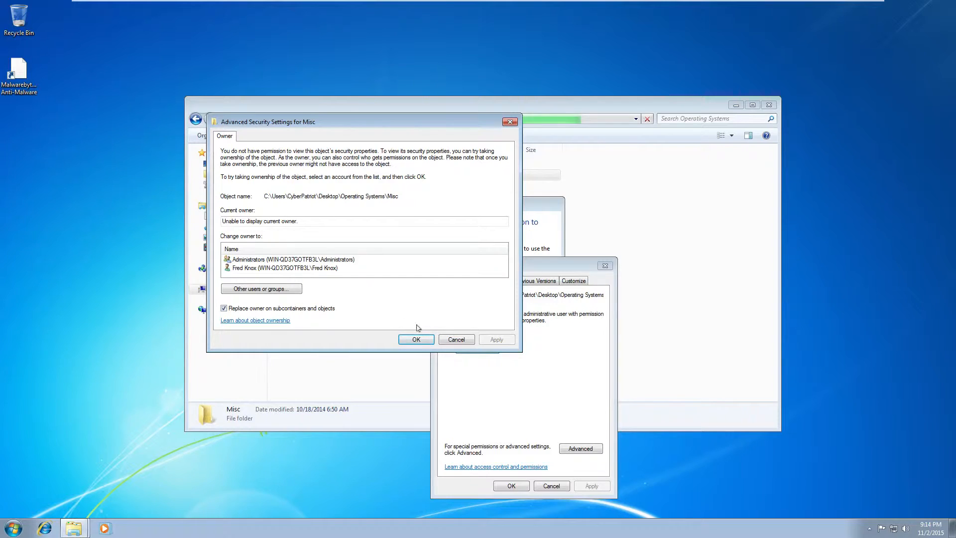
click(417, 340)
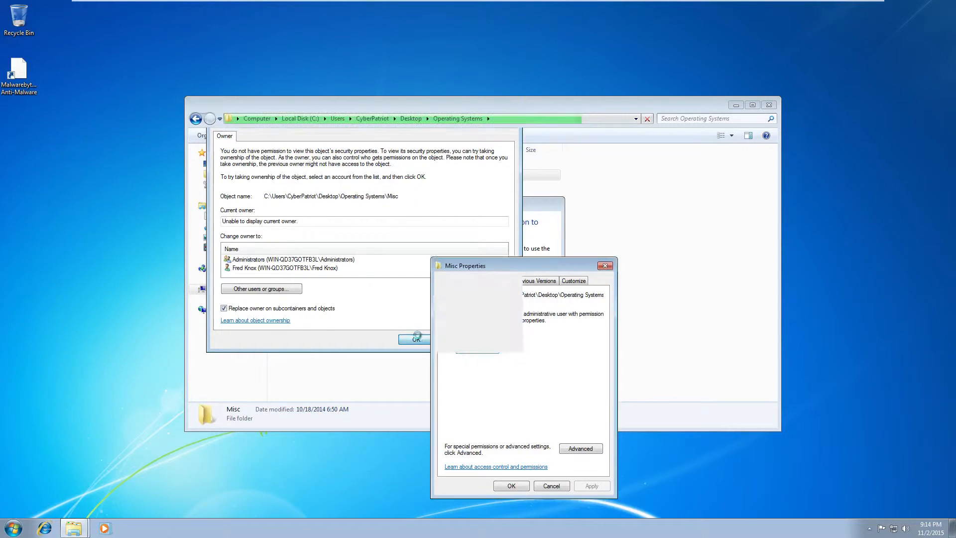
click(605, 266)
click(533, 277)
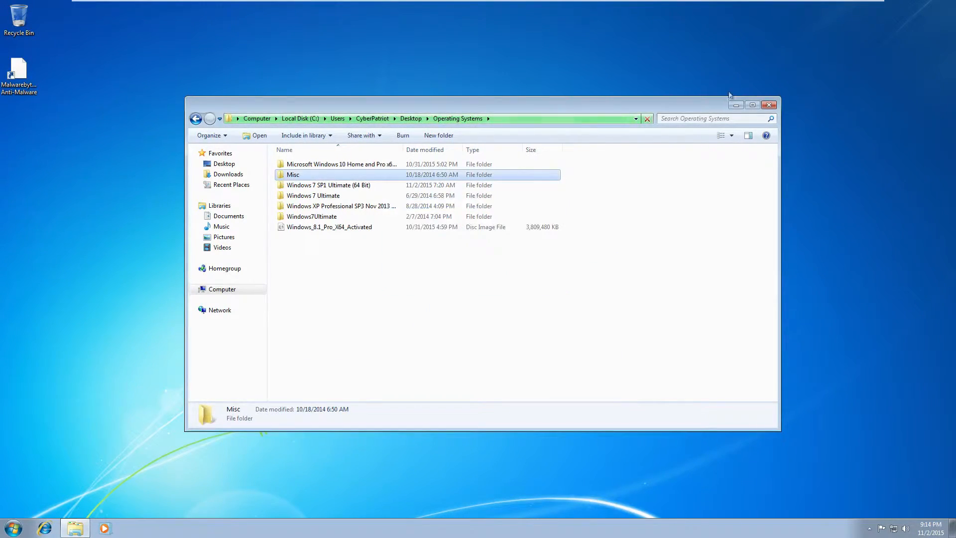
Reopen Explorer and browse Computer > C: > Users > the profile's Desktop folder
click(769, 104)
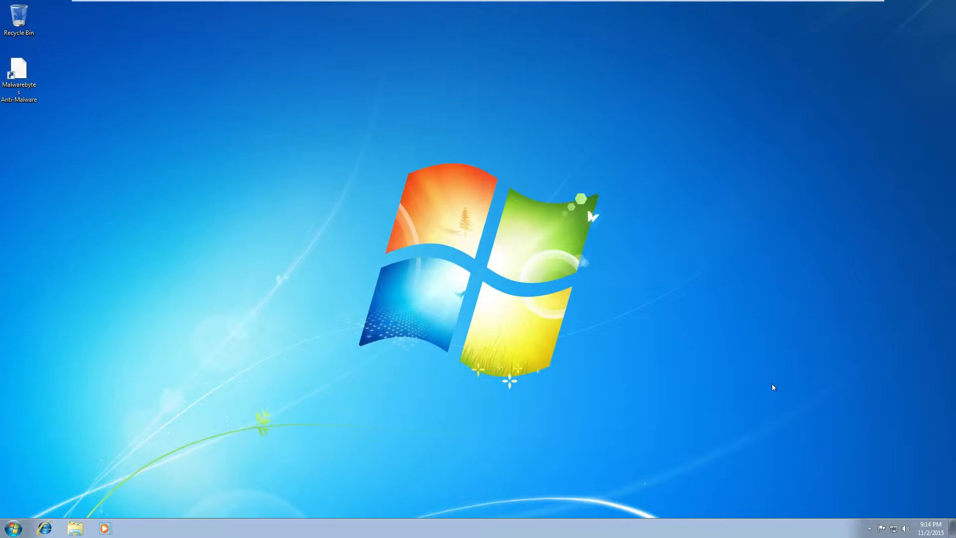
click(76, 528)
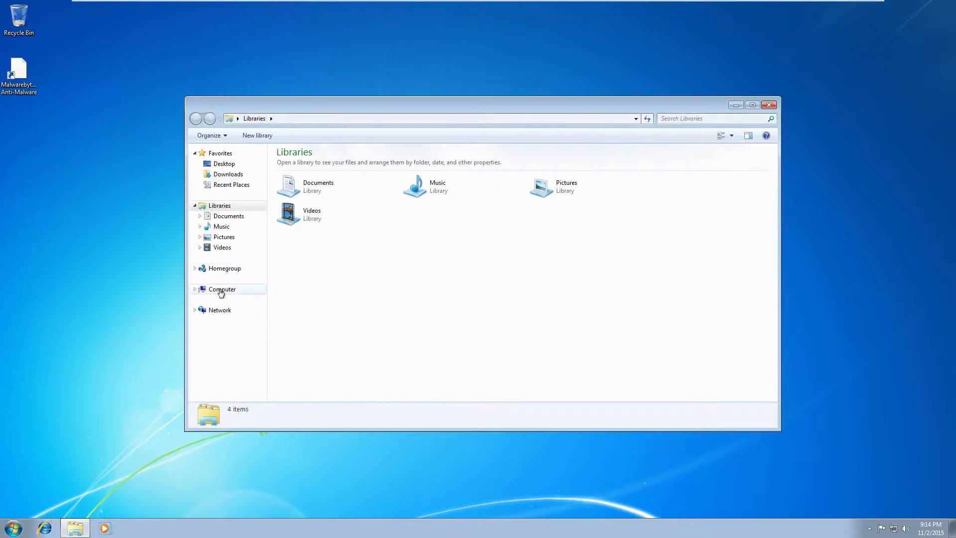
click(221, 291)
double_click(321, 179)
double_click(312, 195)
double_click(313, 167)
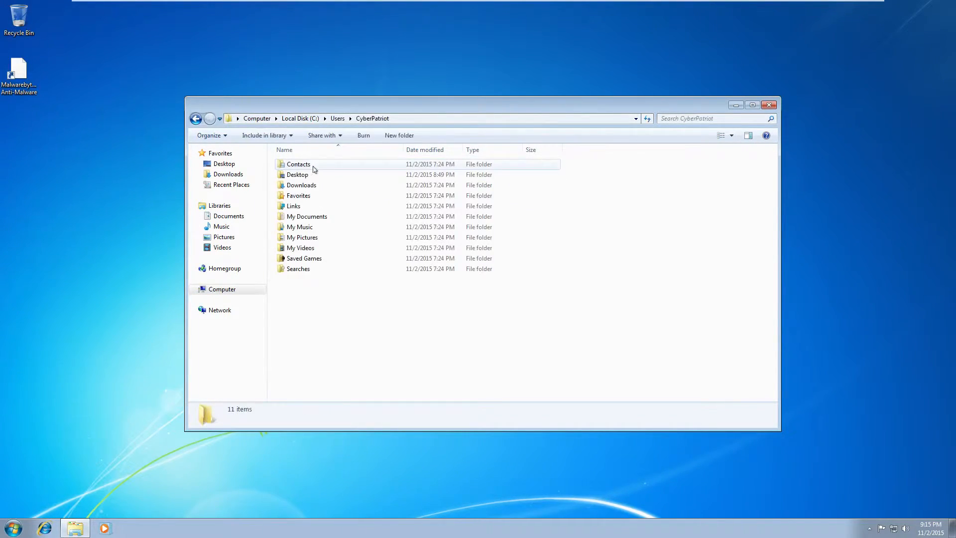
double_click(302, 175)
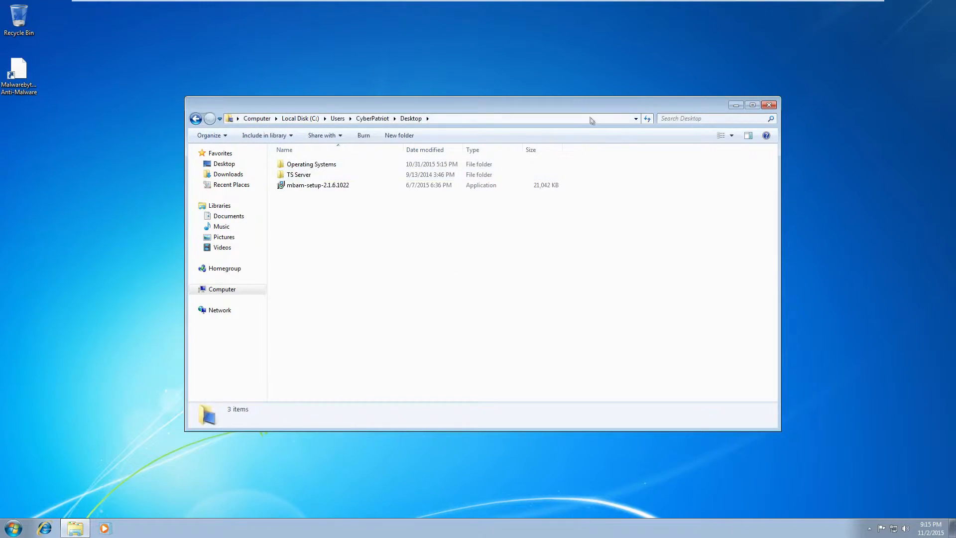
drag(585, 110, 566, 236)
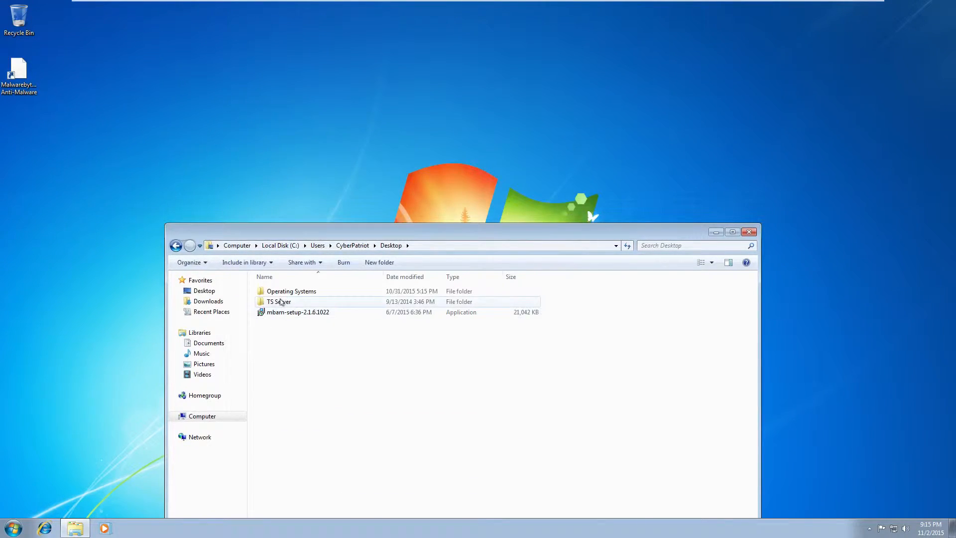
Attempt TS Server with administrator approval, confirm access is still denied, and close Explorer
double_click(282, 303)
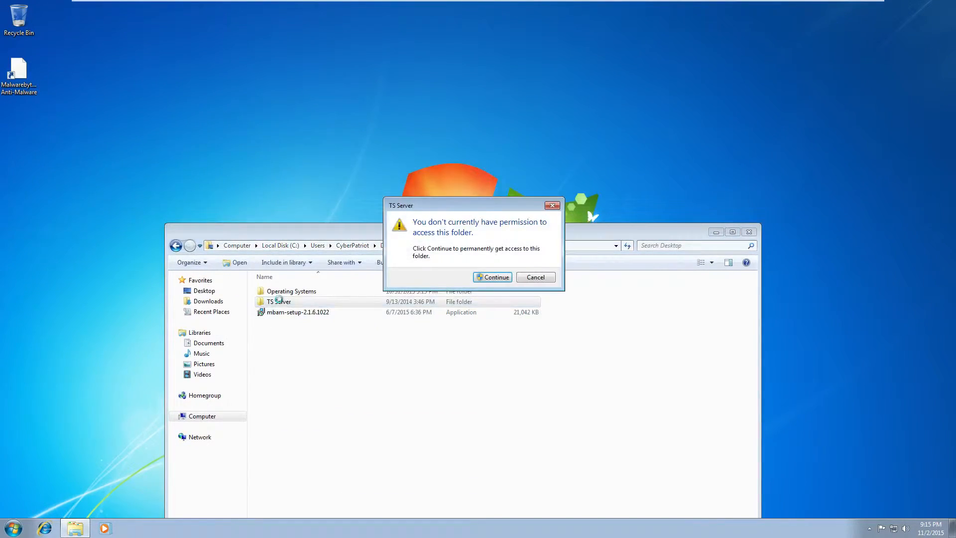
click(492, 277)
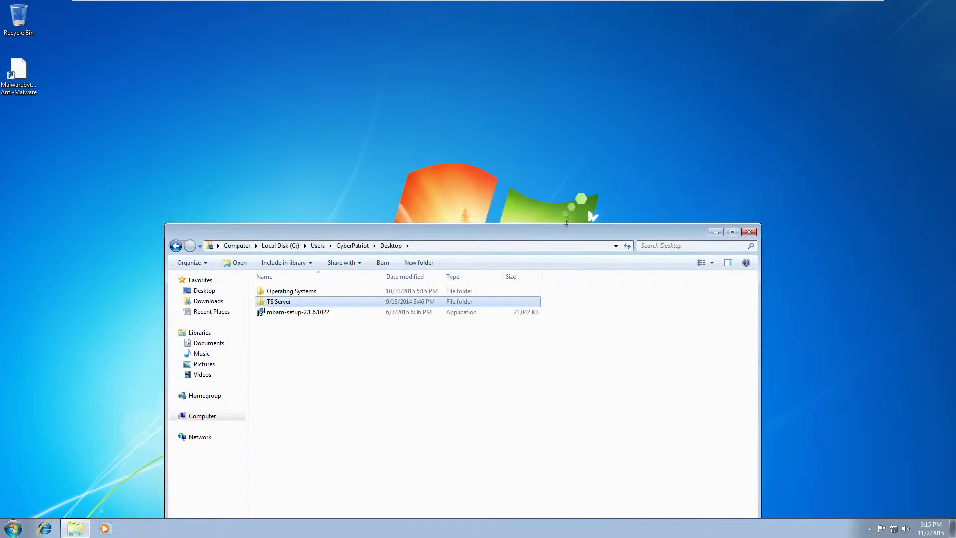
click(418, 436)
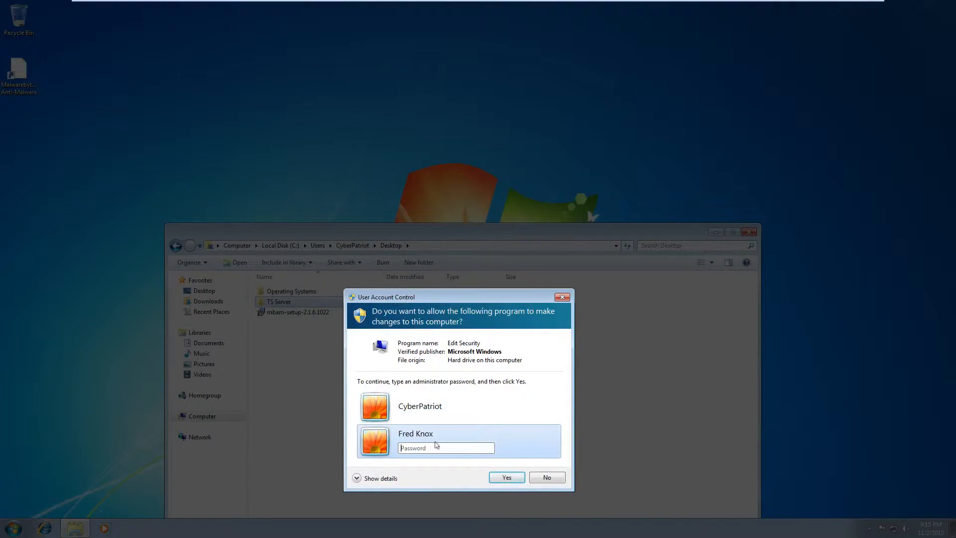
click(506, 476)
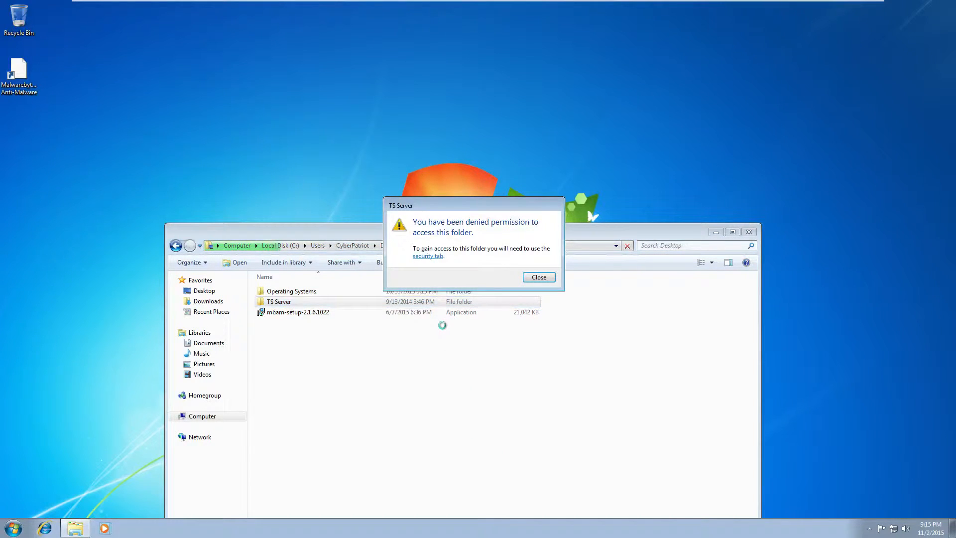
click(538, 277)
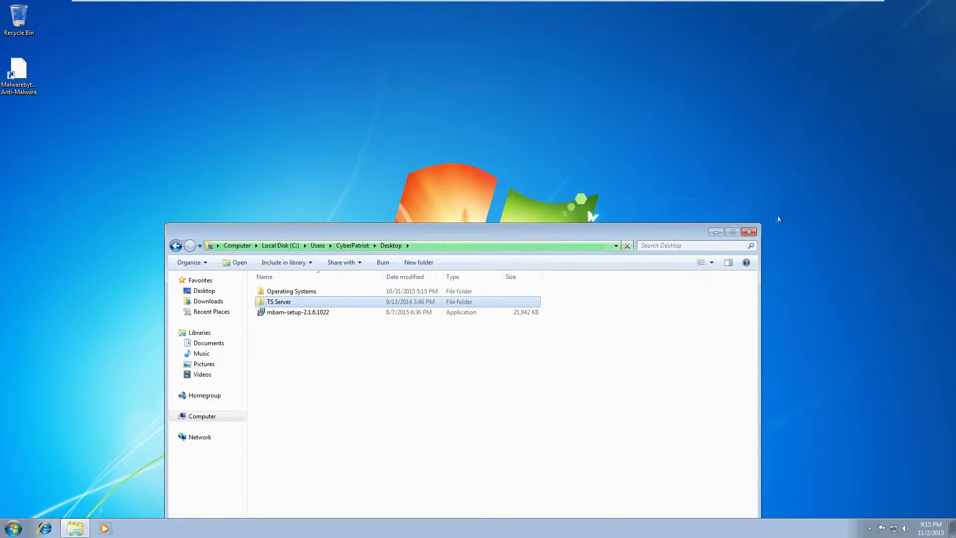
click(749, 232)
Log off from the Start menu and sign into the administrator tile with its password
click(13, 528)
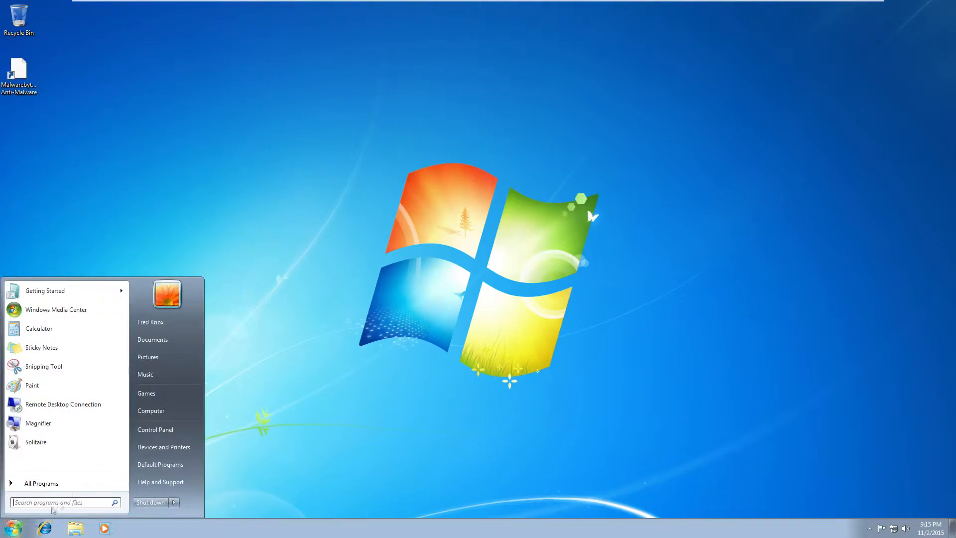
click(175, 503)
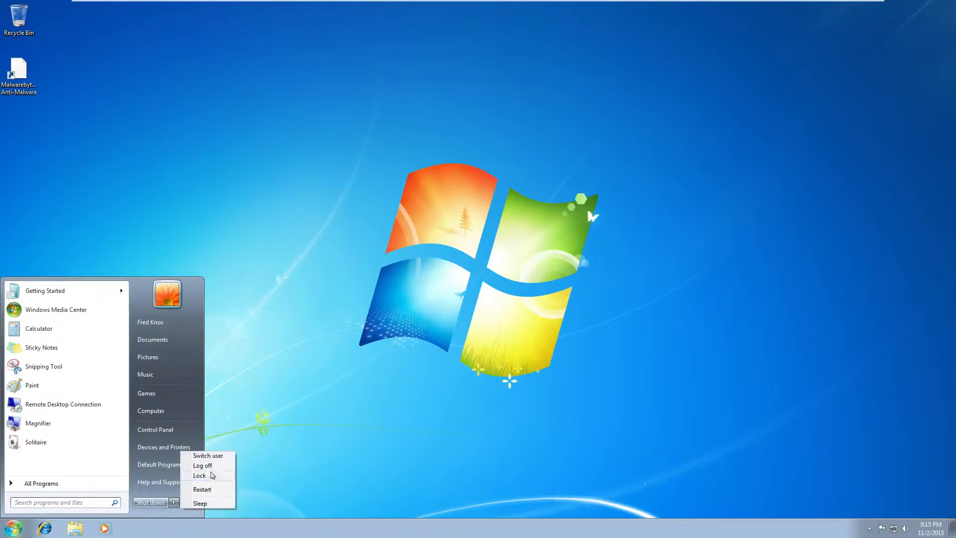
click(213, 466)
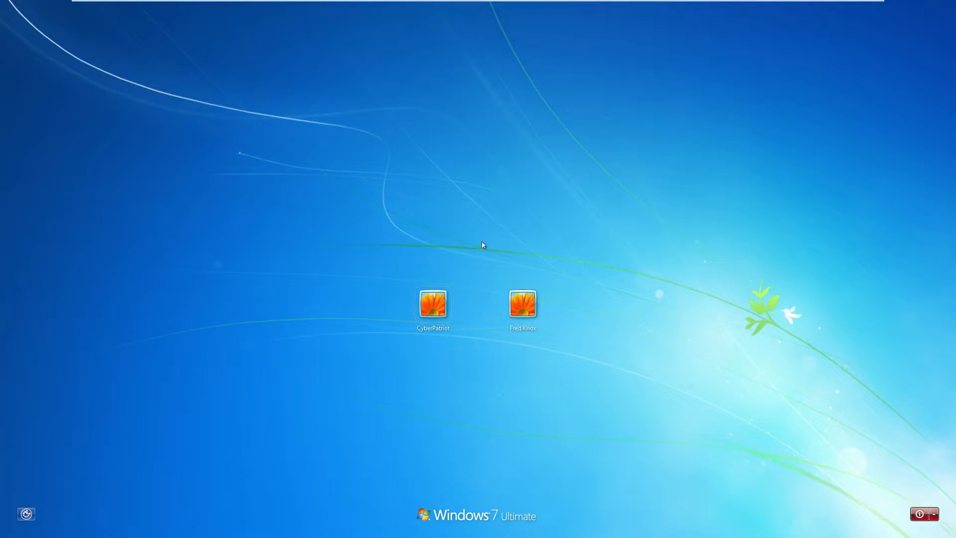
click(446, 311)
text(****)
key(Return)
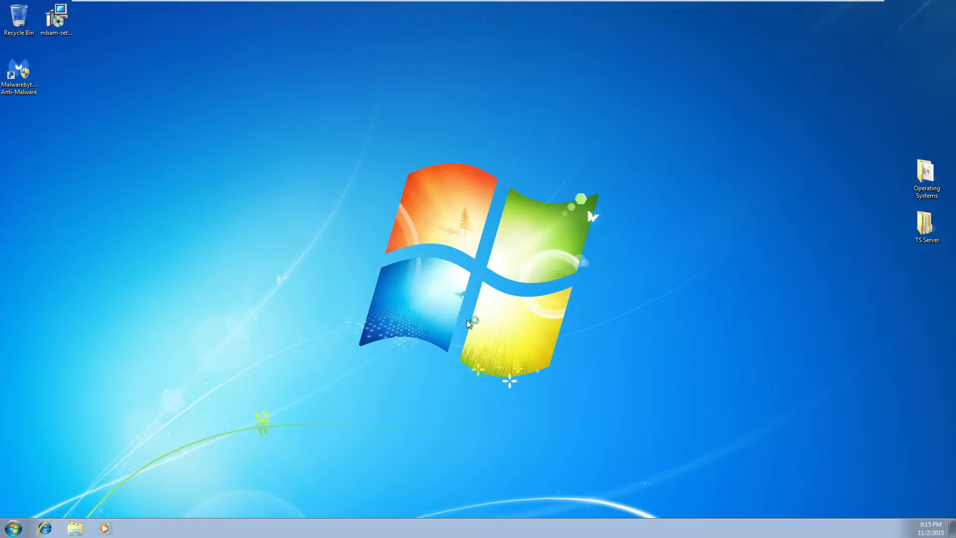
Open the Malwarebytes shortcut's Security permissions editor, cancelling the Add user dialog
right_click(24, 78)
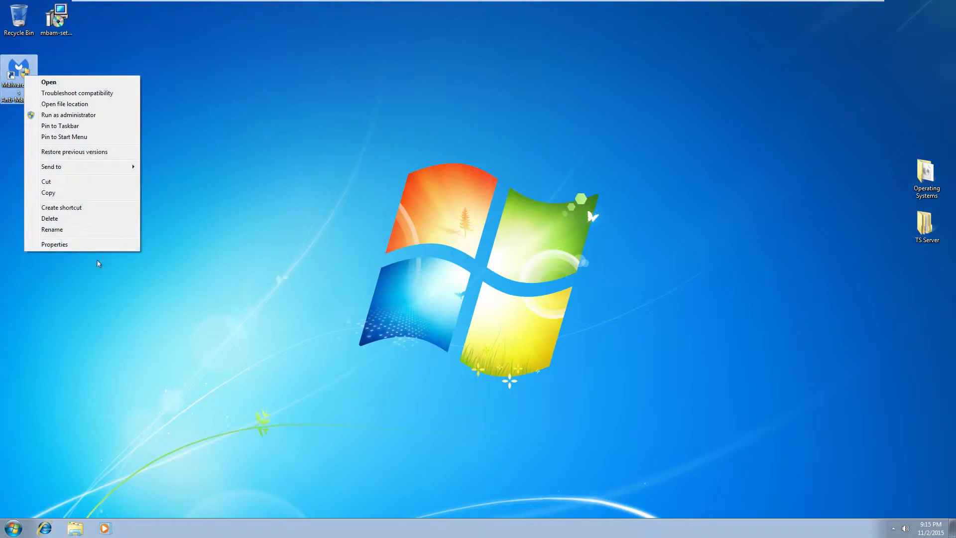
click(86, 246)
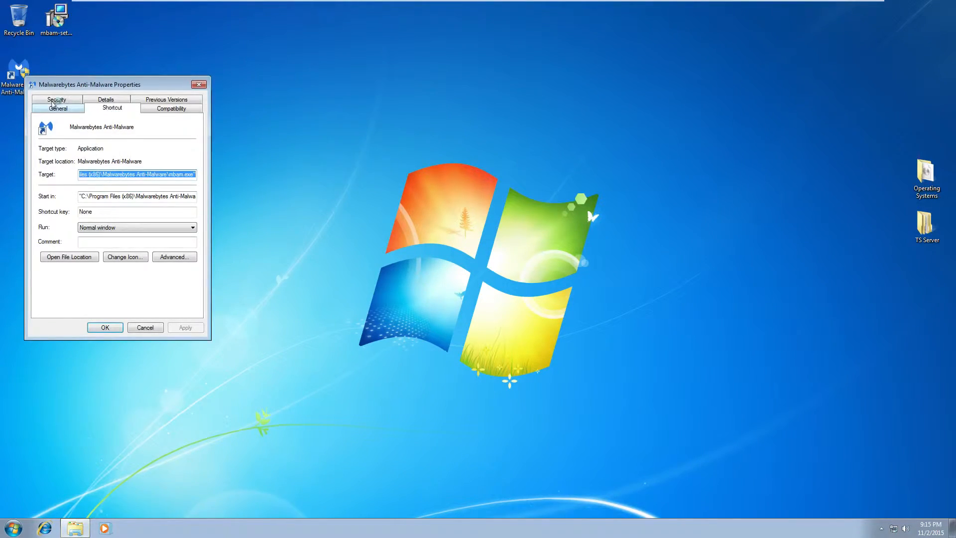
click(58, 100)
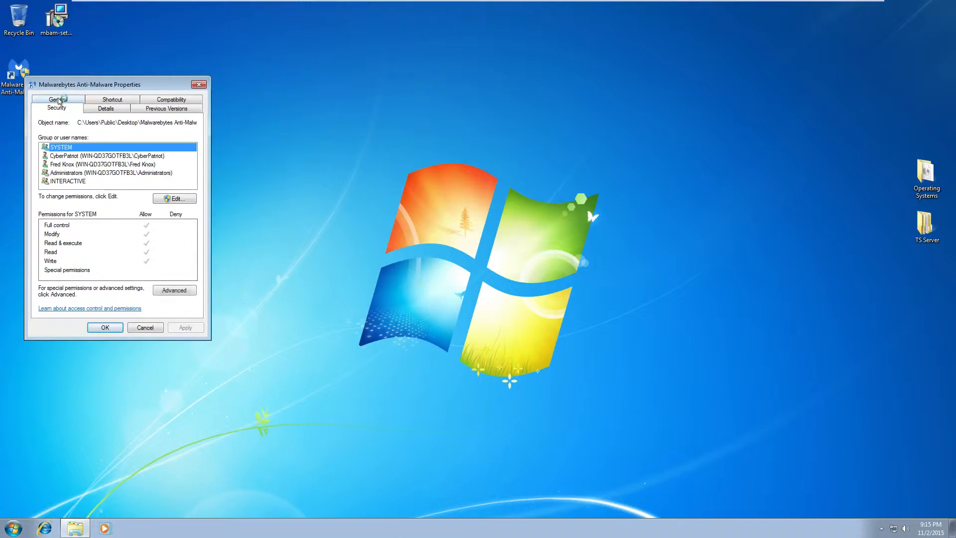
click(93, 165)
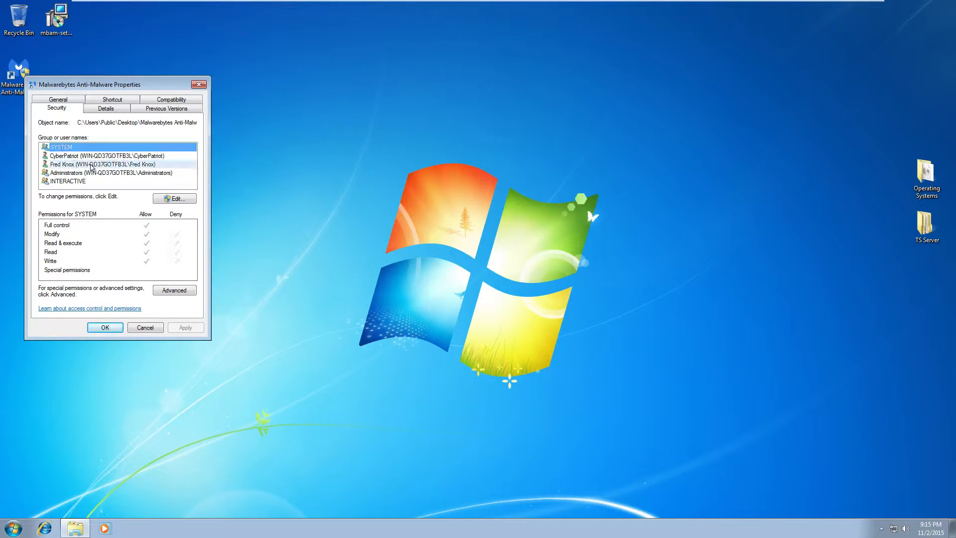
click(180, 202)
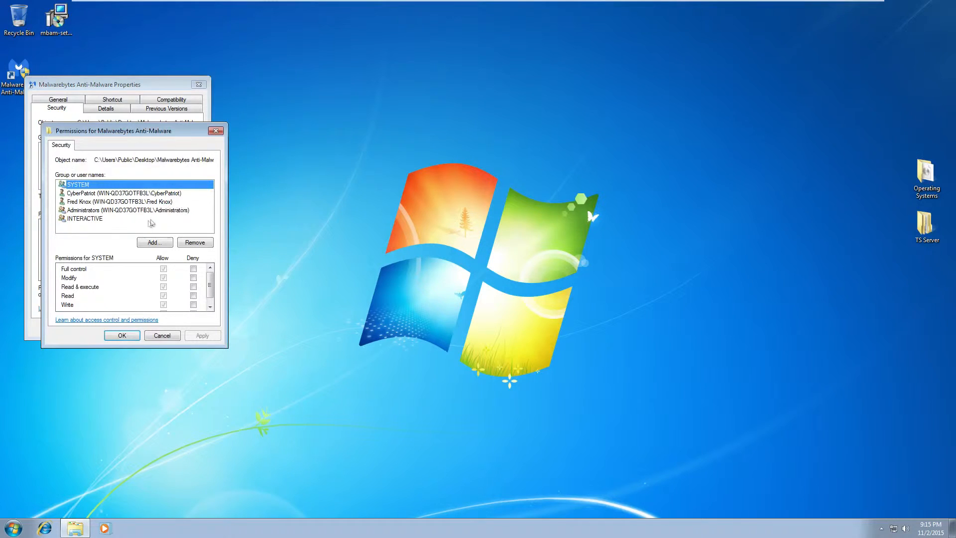
click(145, 243)
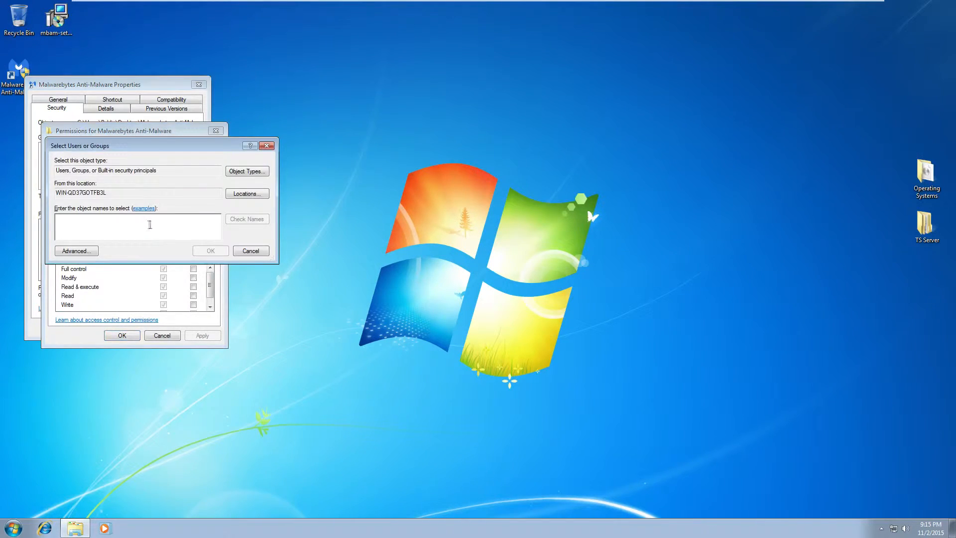
click(267, 145)
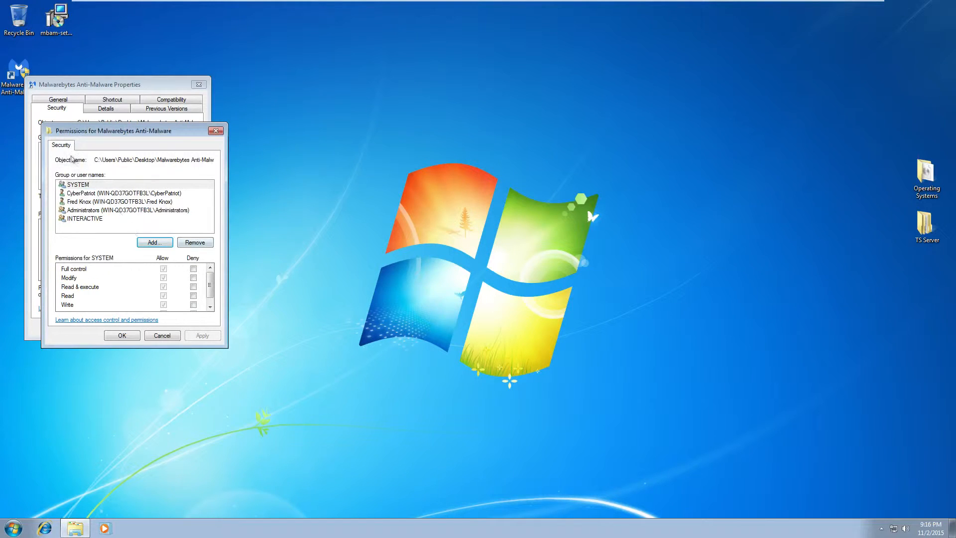
Give the second user Full control Allow, apply, close the dialogs, and dismiss the Parental Controls notice
click(92, 202)
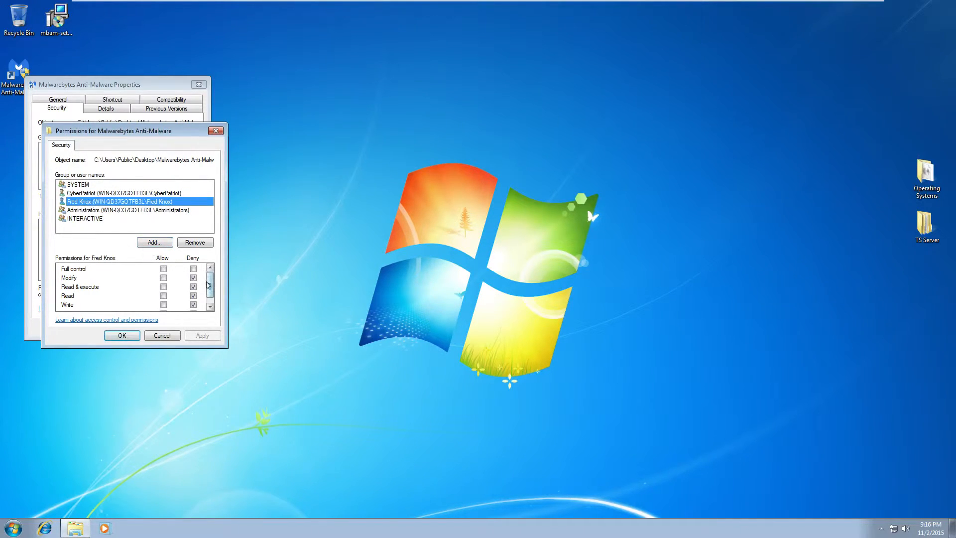
click(164, 269)
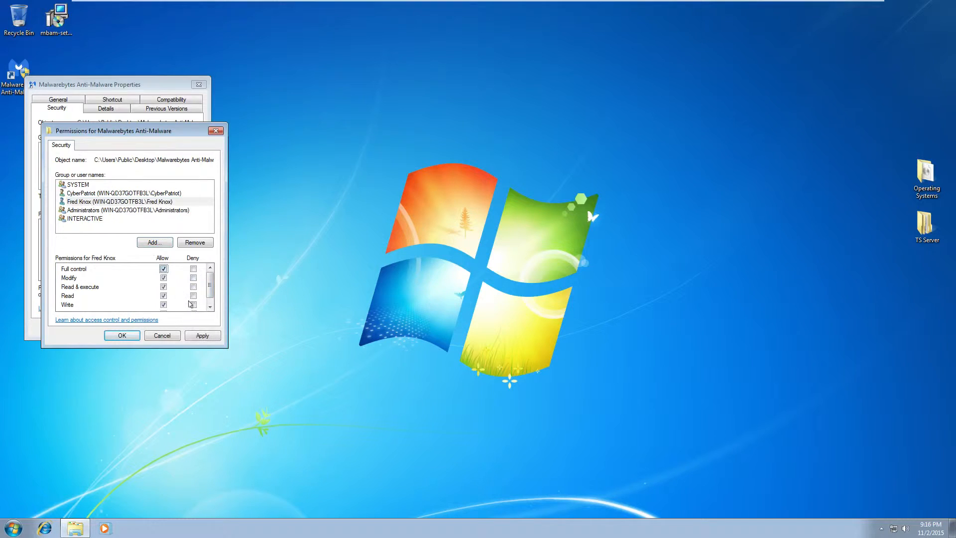
scroll(194, 303, down, 1)
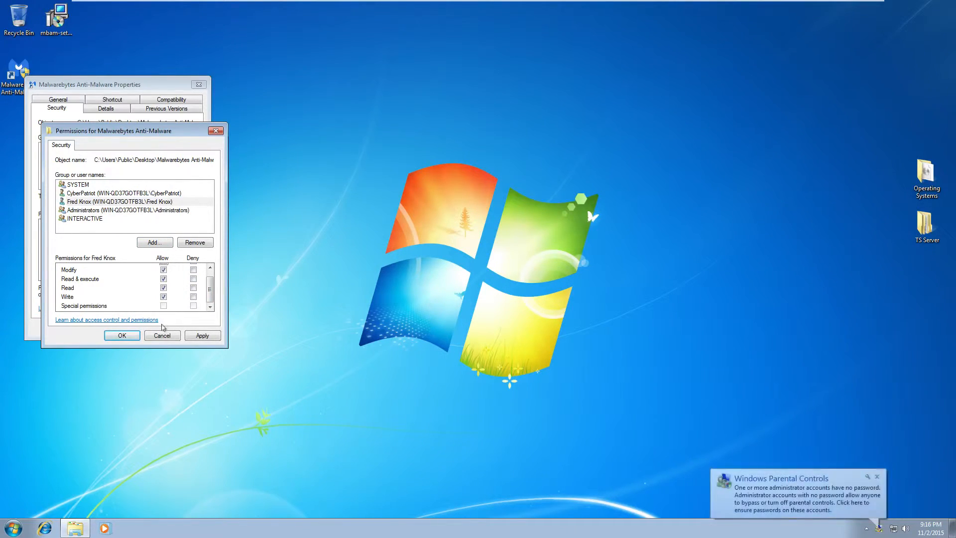
click(202, 335)
click(134, 339)
click(118, 330)
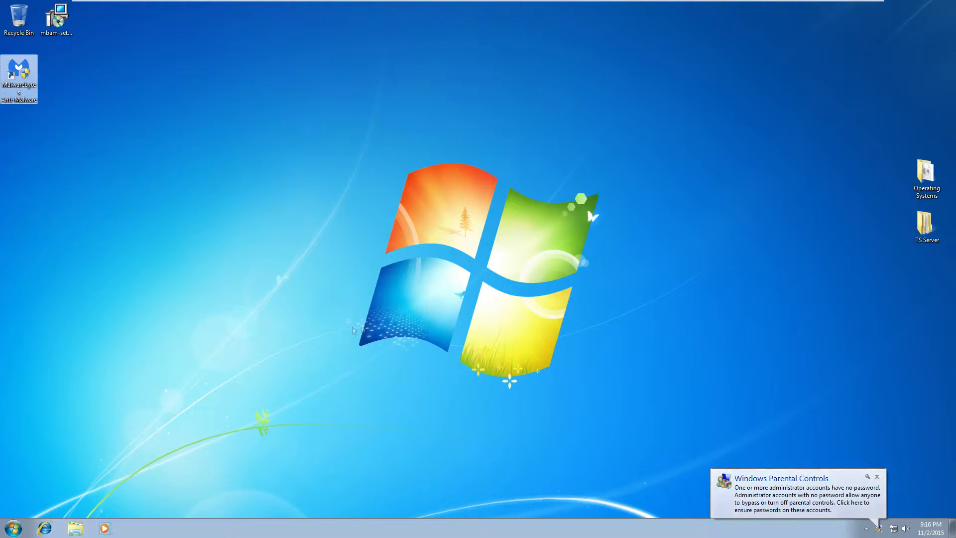
click(878, 477)
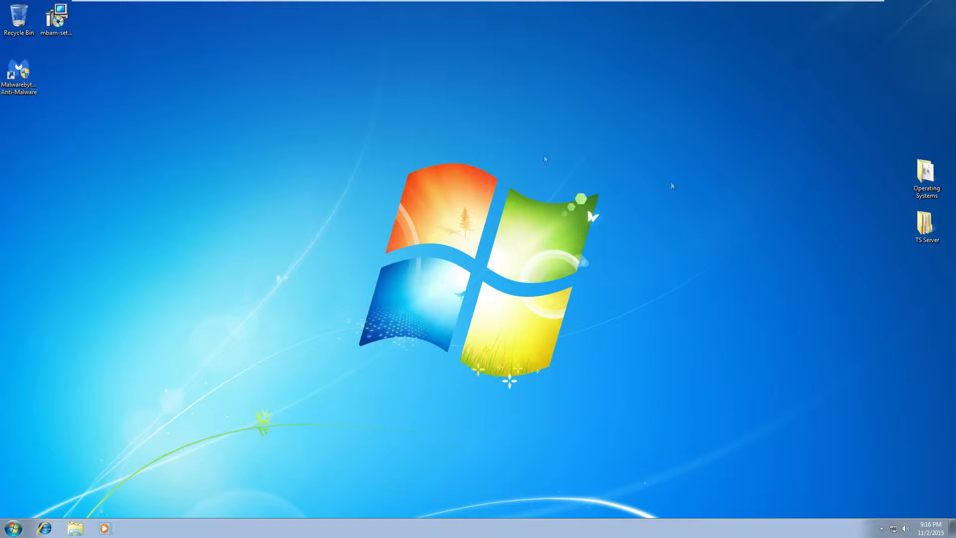
Open TS Server's Security permissions editor and select the second user's entry
right_click(939, 232)
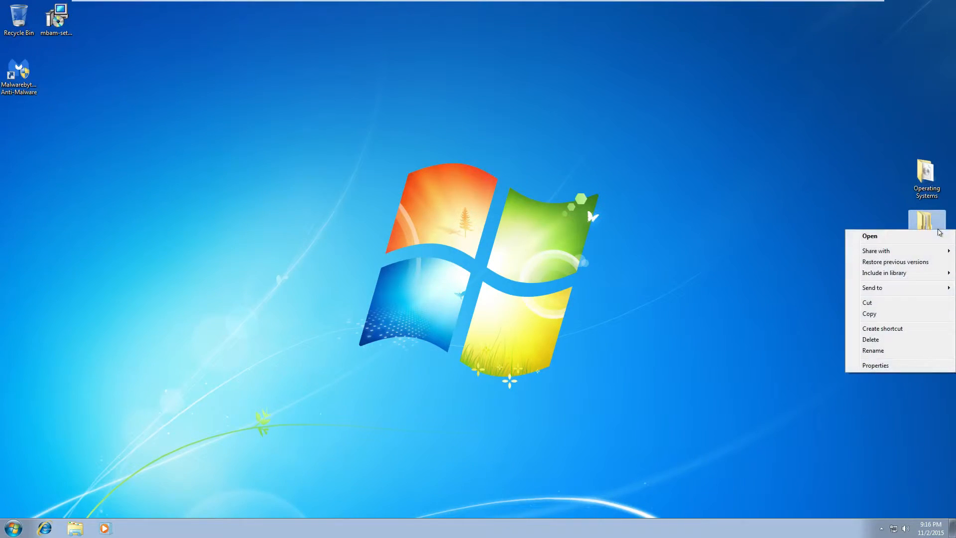
click(872, 365)
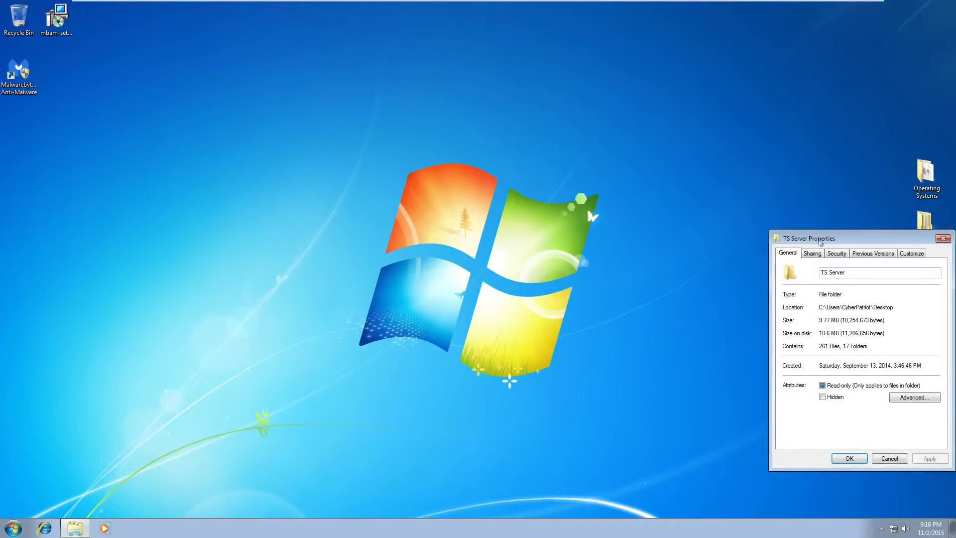
click(837, 254)
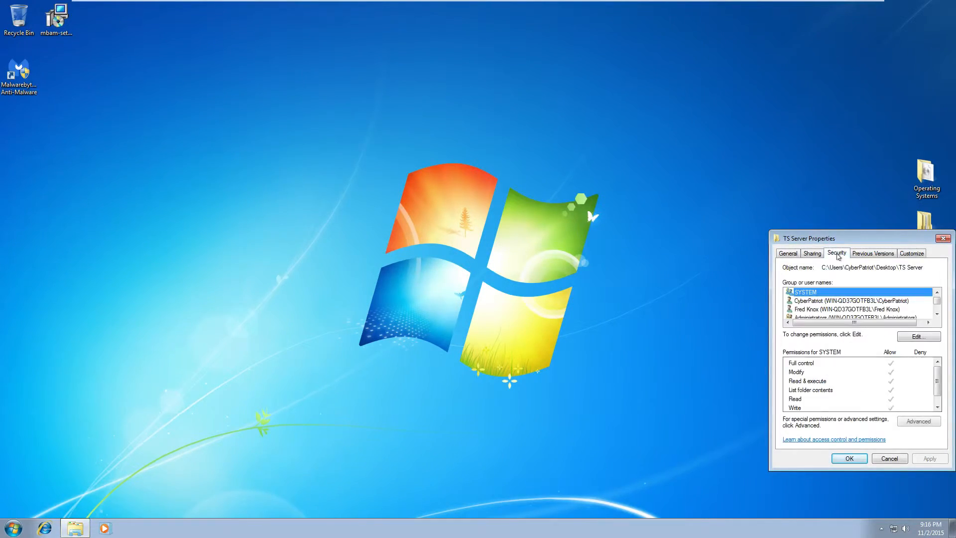
click(822, 309)
click(918, 337)
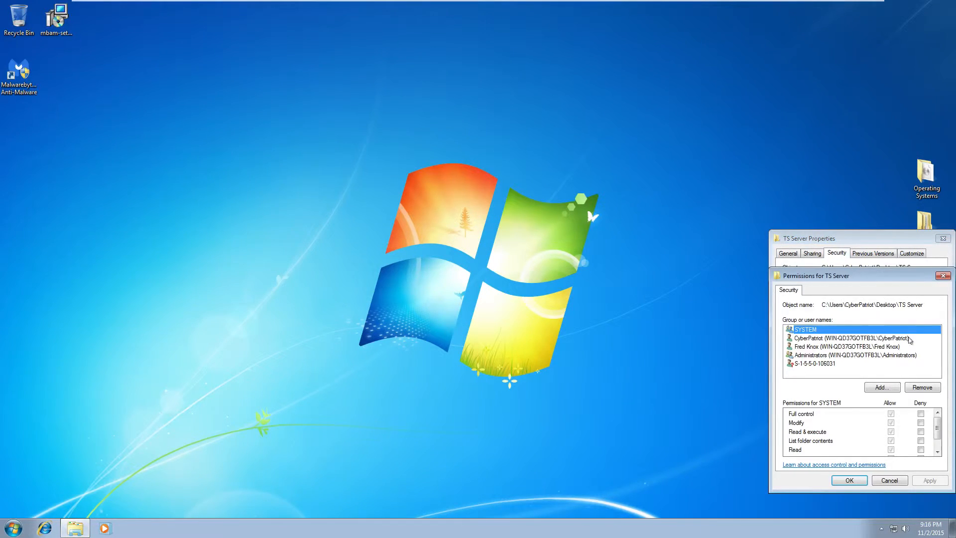
click(823, 348)
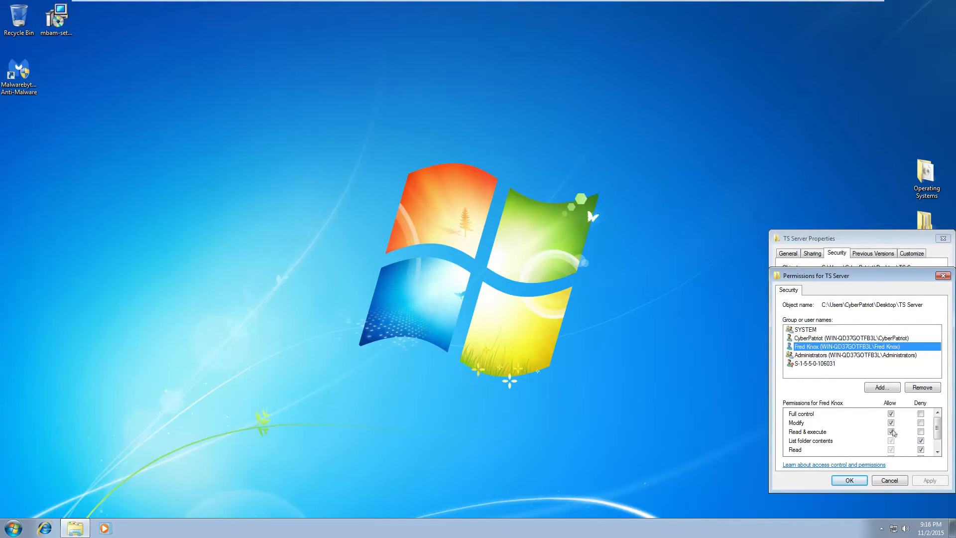
Clear the user's Full control and Modify Allow boxes and the List, Read, Write Deny boxes
click(891, 415)
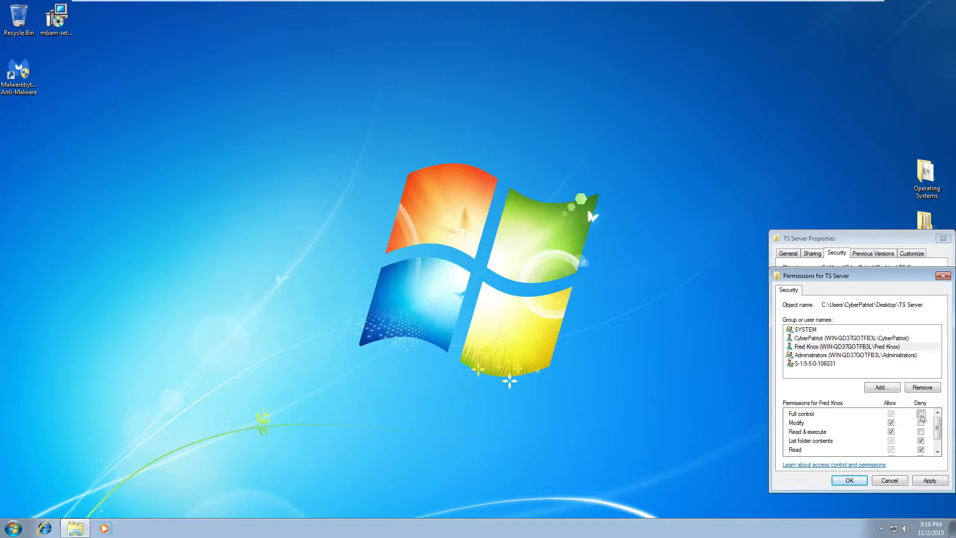
click(891, 423)
drag(937, 428, 939, 442)
click(922, 424)
click(922, 433)
click(921, 441)
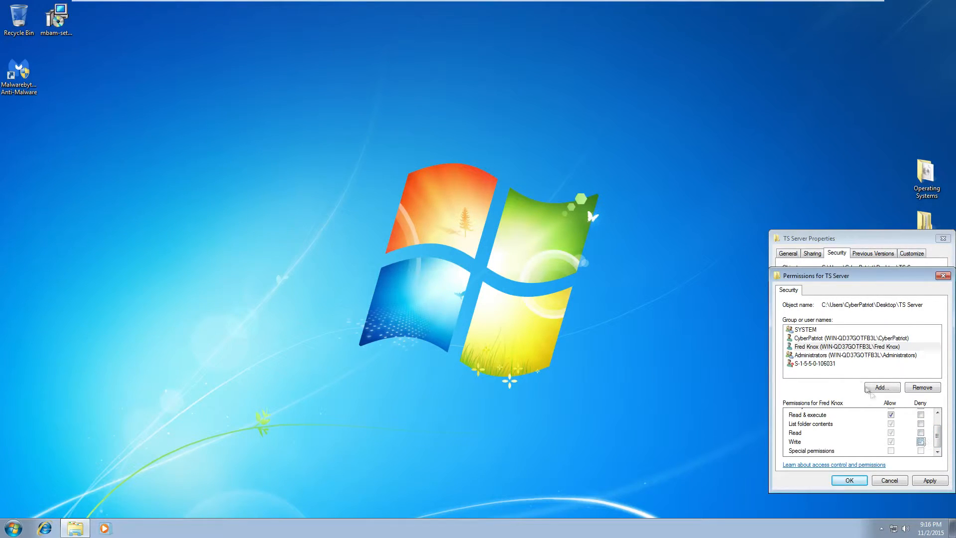
click(842, 349)
drag(939, 440, 934, 391)
click(891, 432)
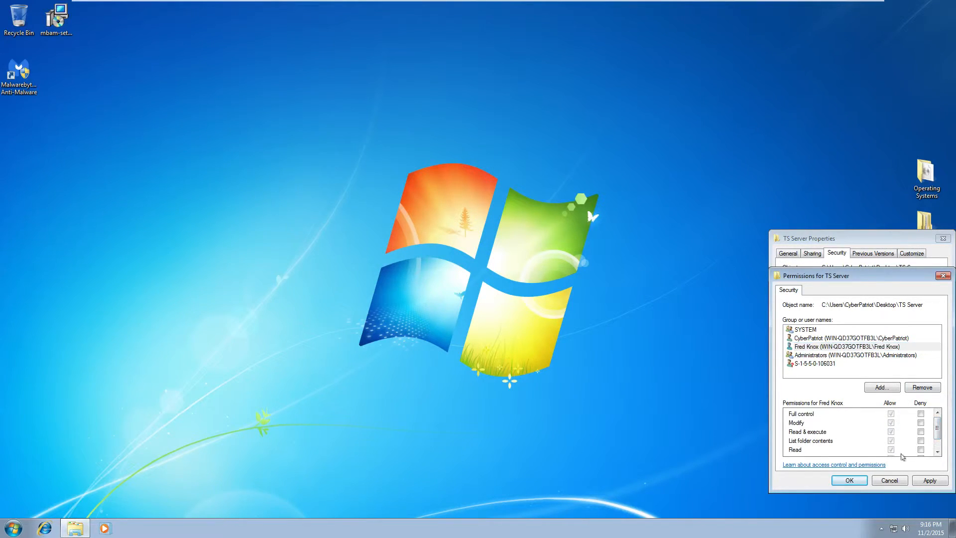
drag(938, 429, 937, 455)
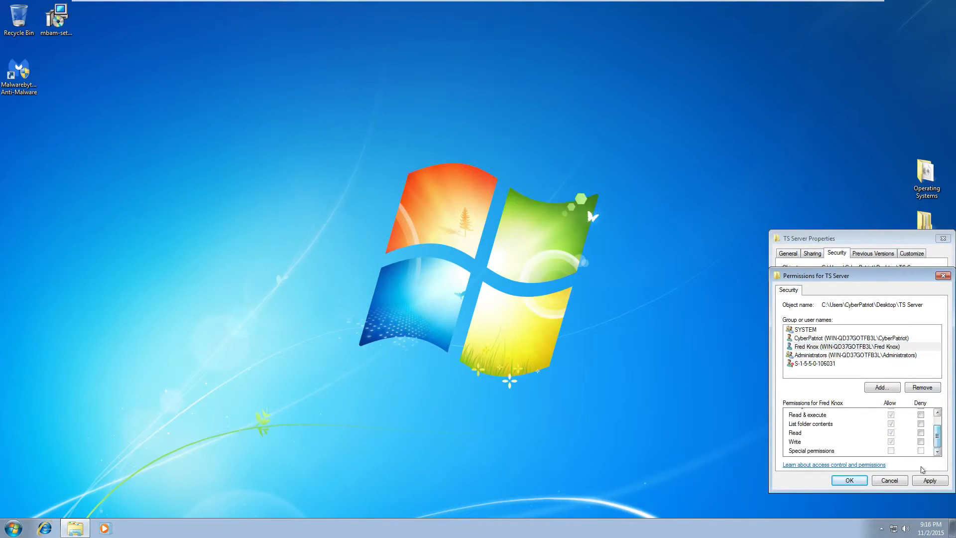
Apply the cleared permissions and close the TS Server permissions and properties windows
click(929, 481)
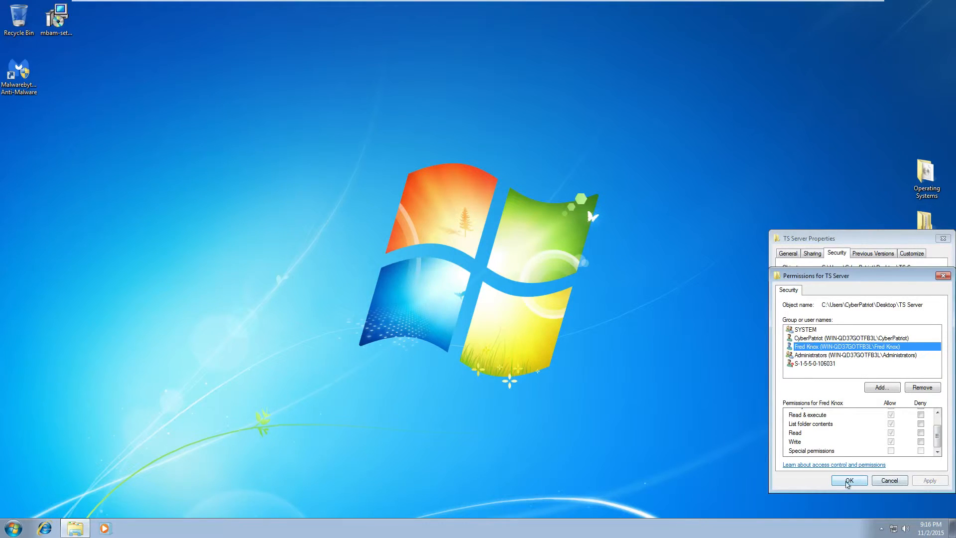
drag(938, 435, 947, 387)
click(853, 481)
click(849, 459)
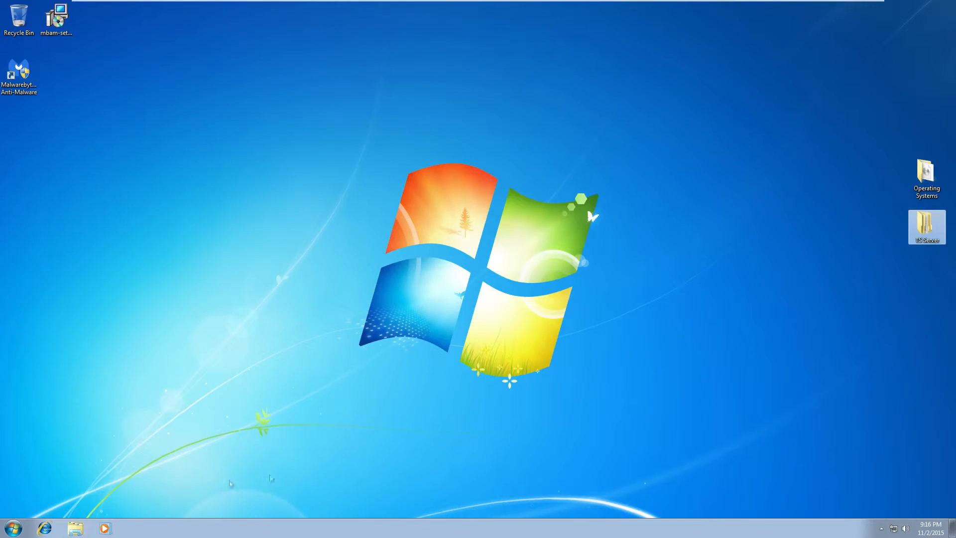
Switch user from the Start menu and log on as the second user
click(12, 528)
mouse_move(174, 503)
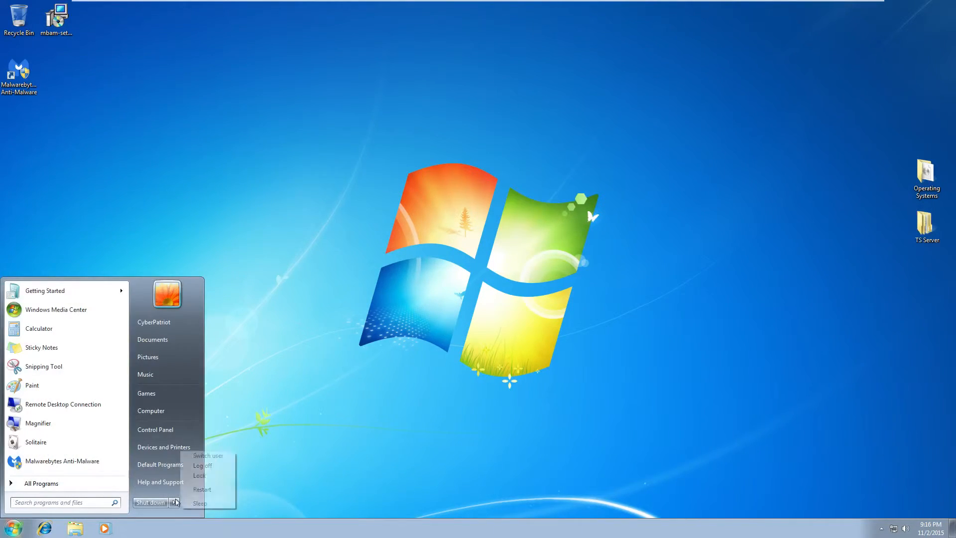
click(213, 455)
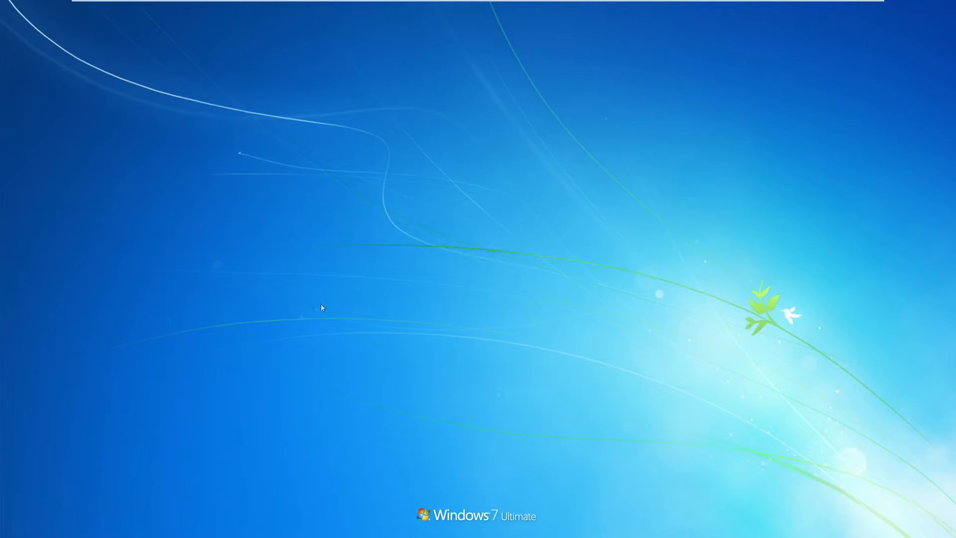
click(522, 304)
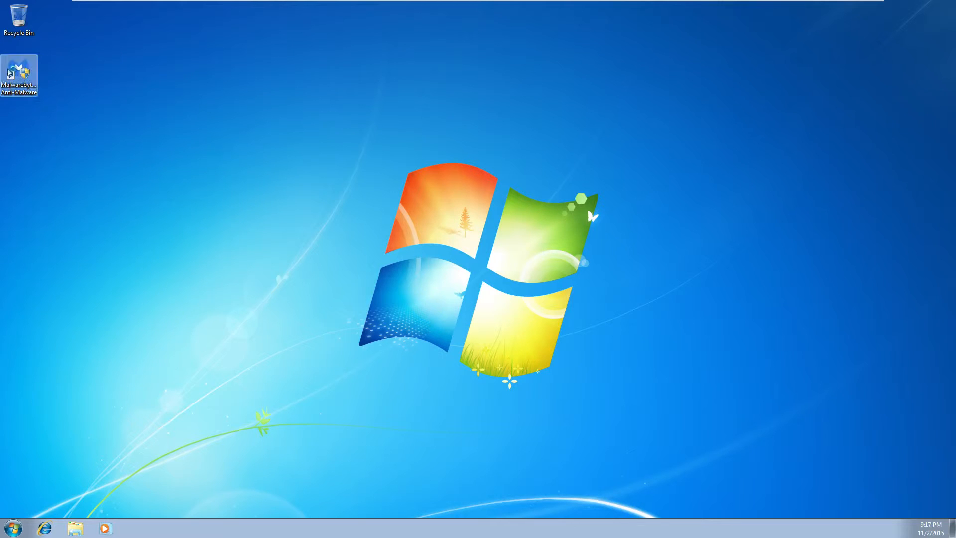
Launch Malwarebytes Anti-Malware from its shortcut, approve UAC with Yes, then close it
click(23, 70)
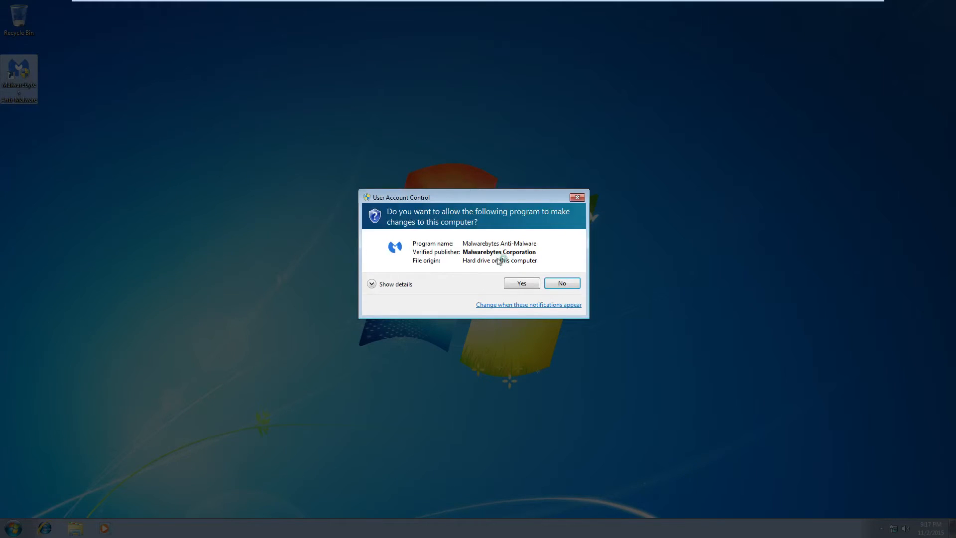
click(521, 282)
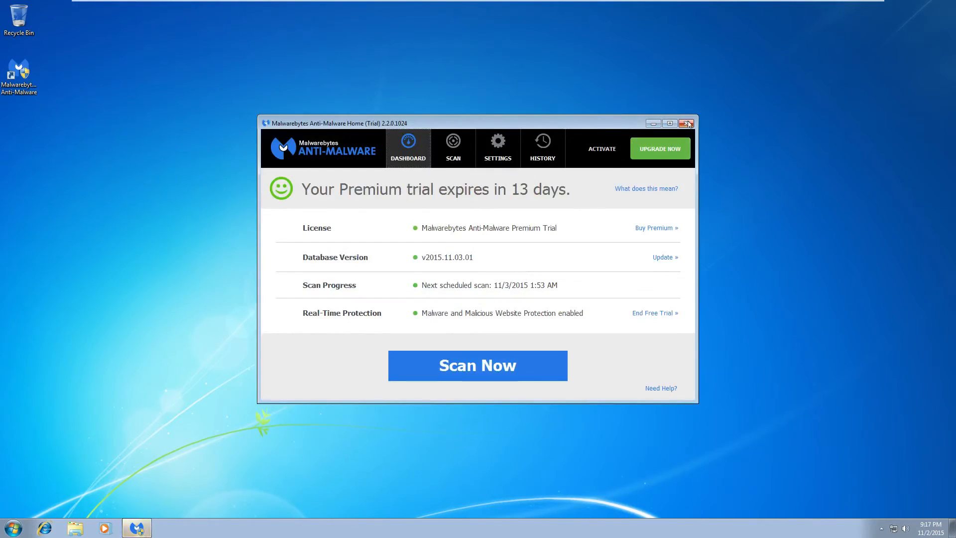
click(688, 124)
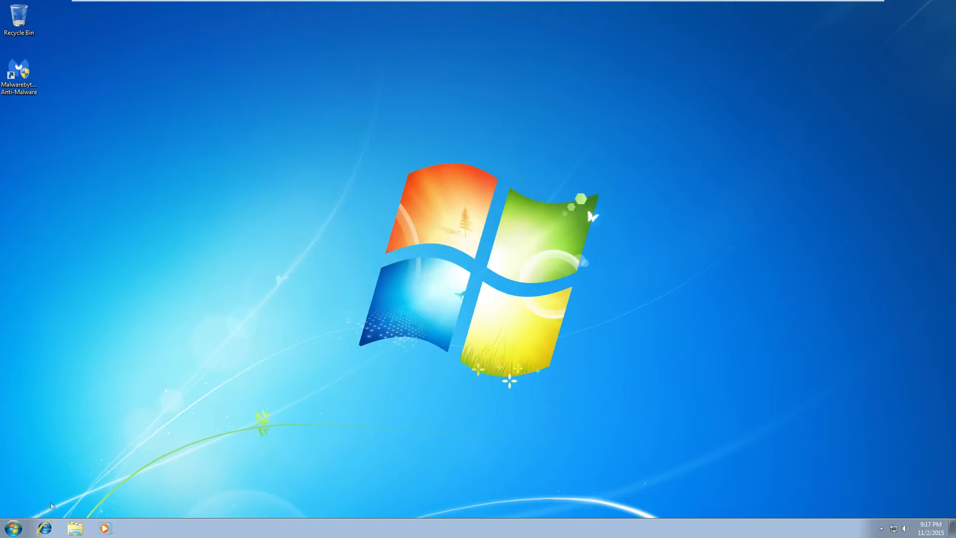
Open Explorer and browse to C: > Users > CyberPatriot > Desktop
click(77, 527)
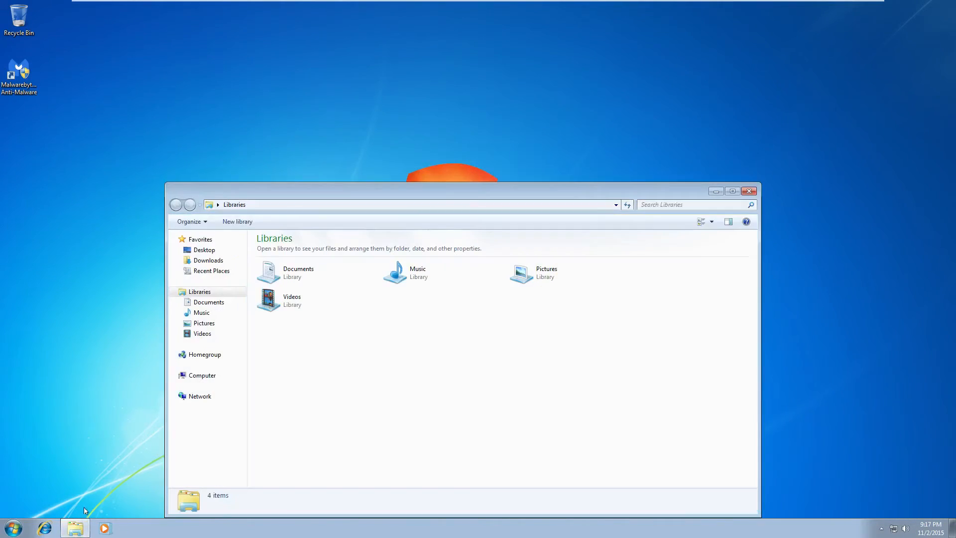
click(210, 374)
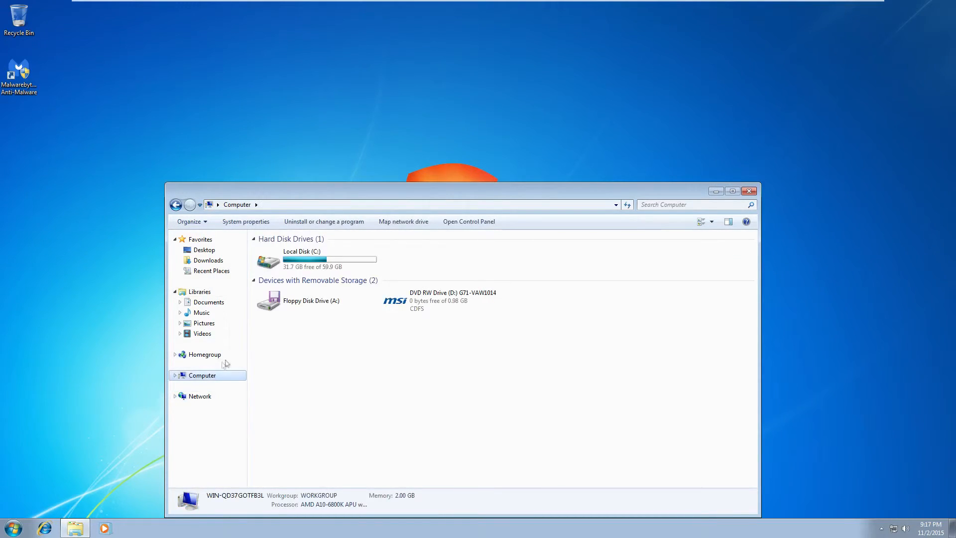
double_click(323, 269)
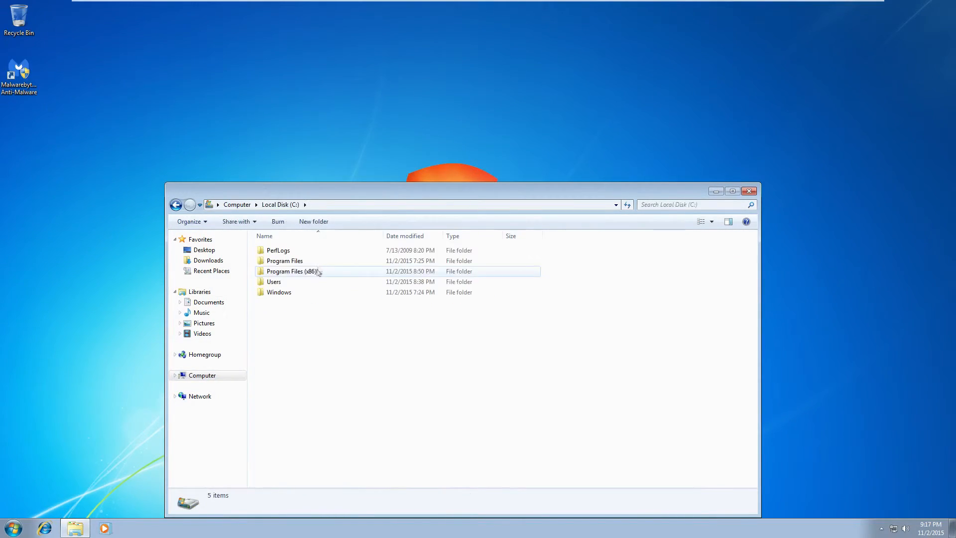
double_click(311, 282)
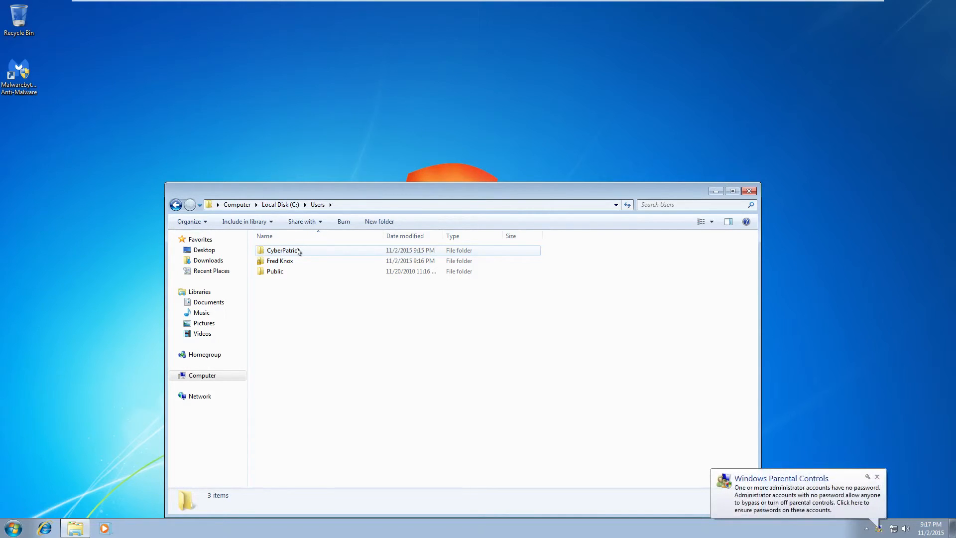
double_click(298, 251)
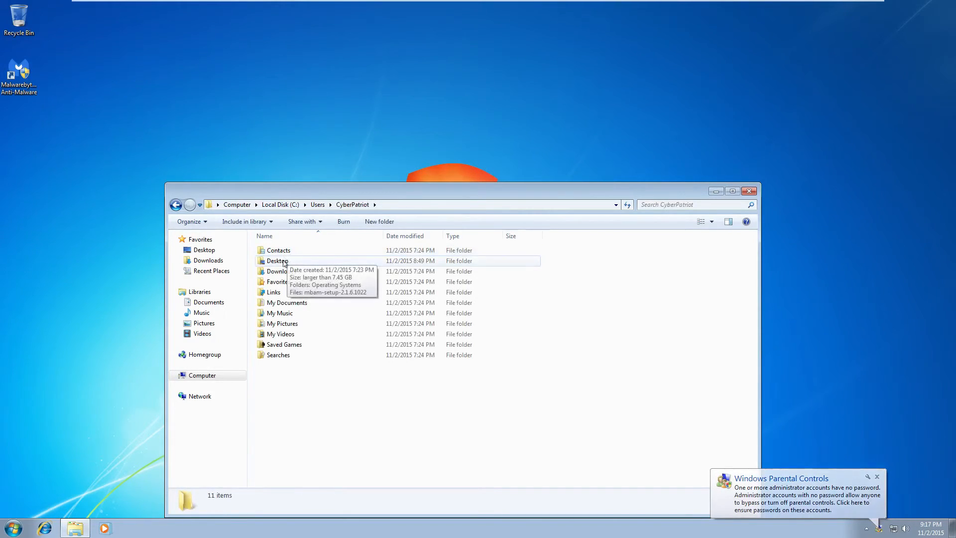
double_click(283, 263)
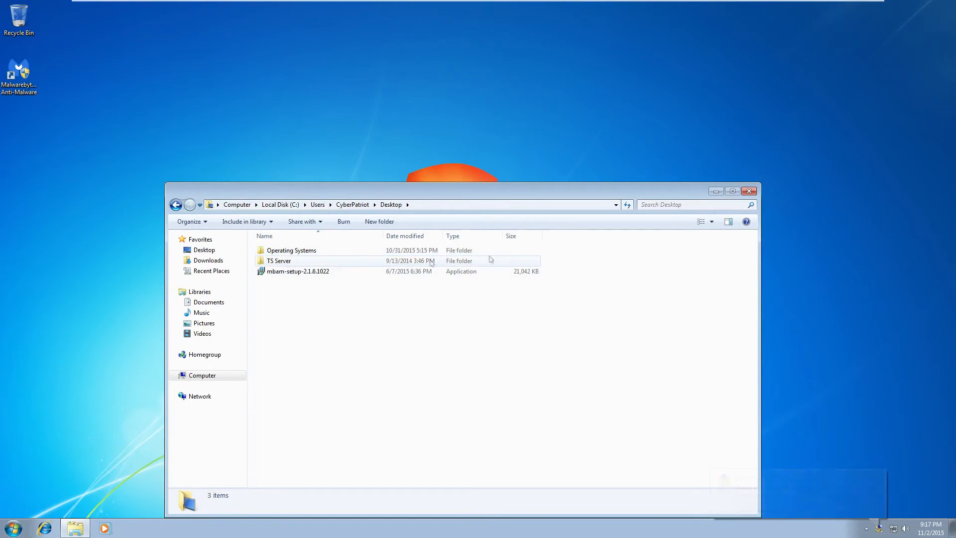
drag(578, 258, 286, 261)
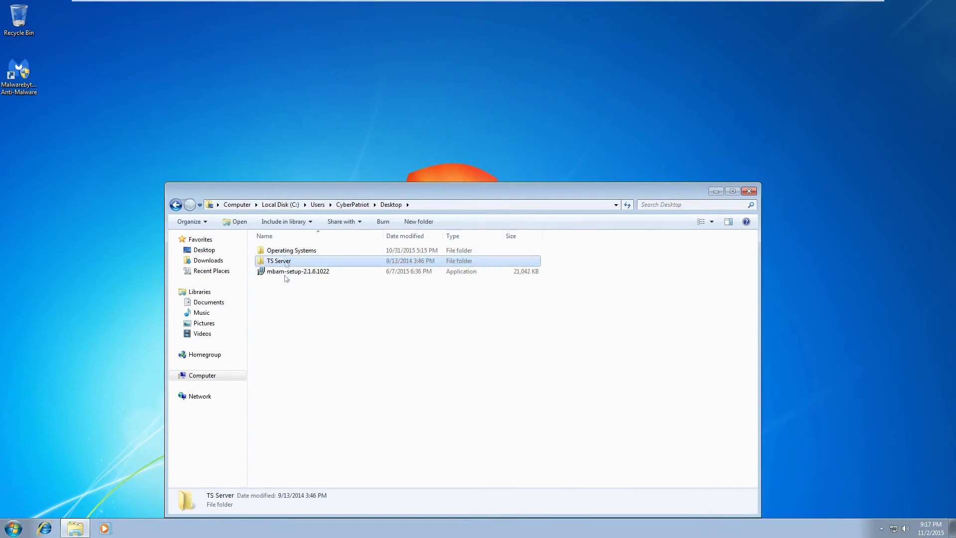
Open TS Server and its teamspeak3-server_win64 folder, then go back to the Desktop
click(277, 285)
double_click(290, 261)
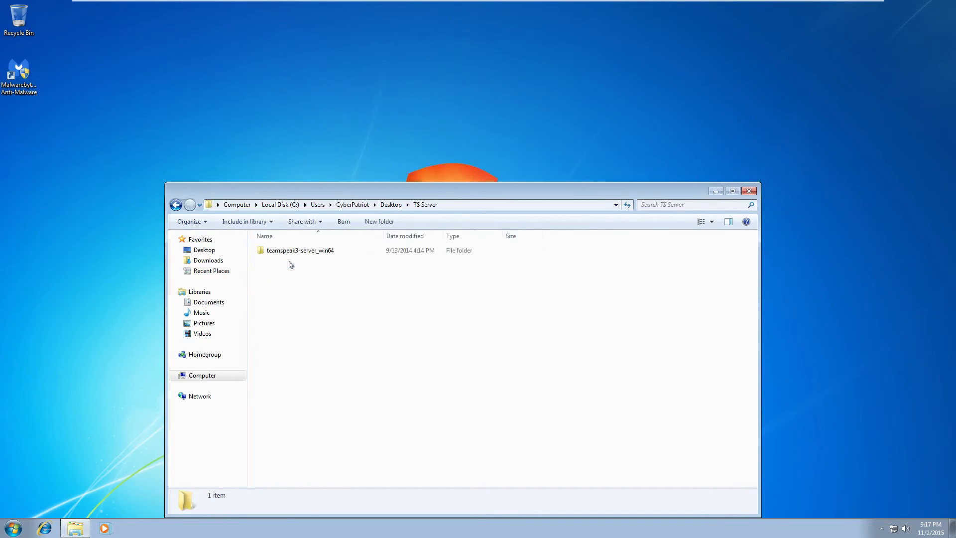
double_click(293, 251)
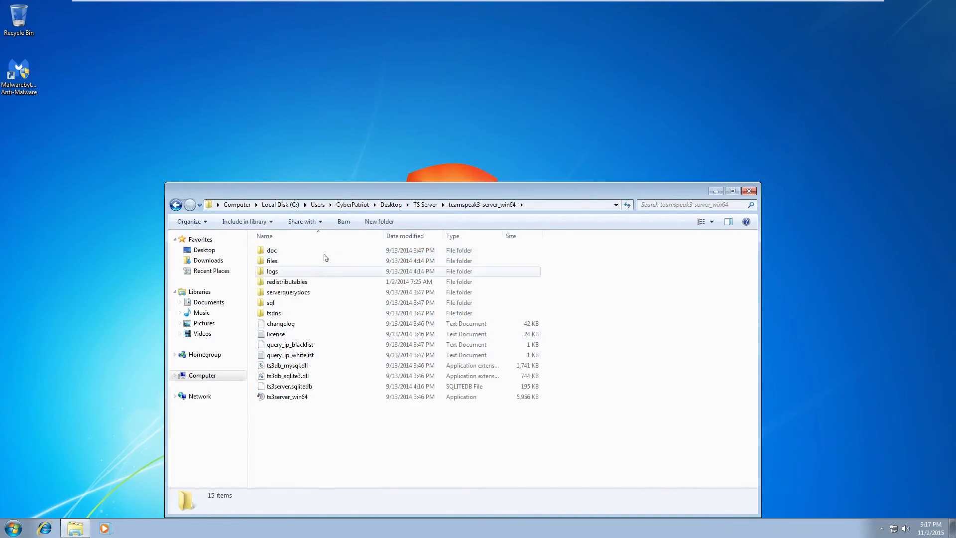
click(177, 206)
click(180, 209)
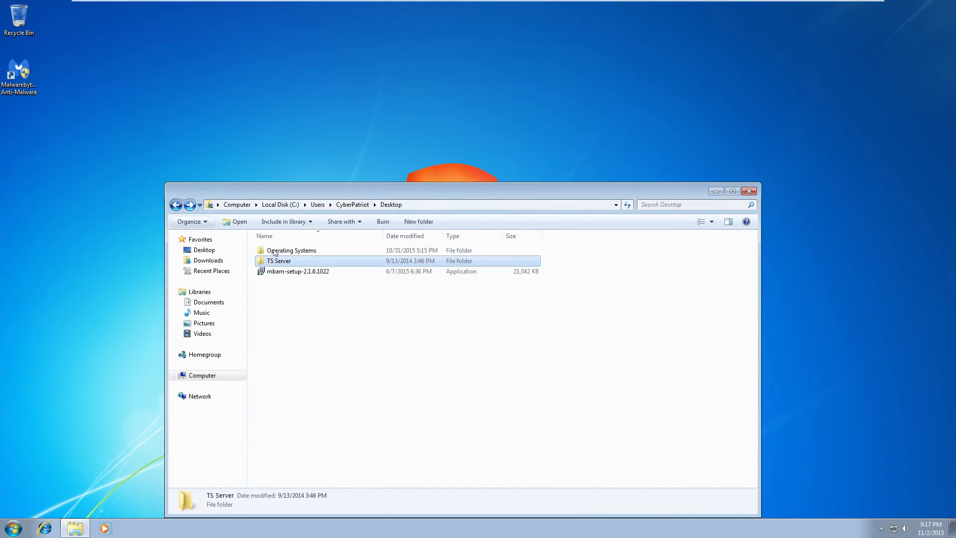
Confirm Operating Systems > Misc is still denied, then close Explorer and clear the desktop selection
double_click(309, 251)
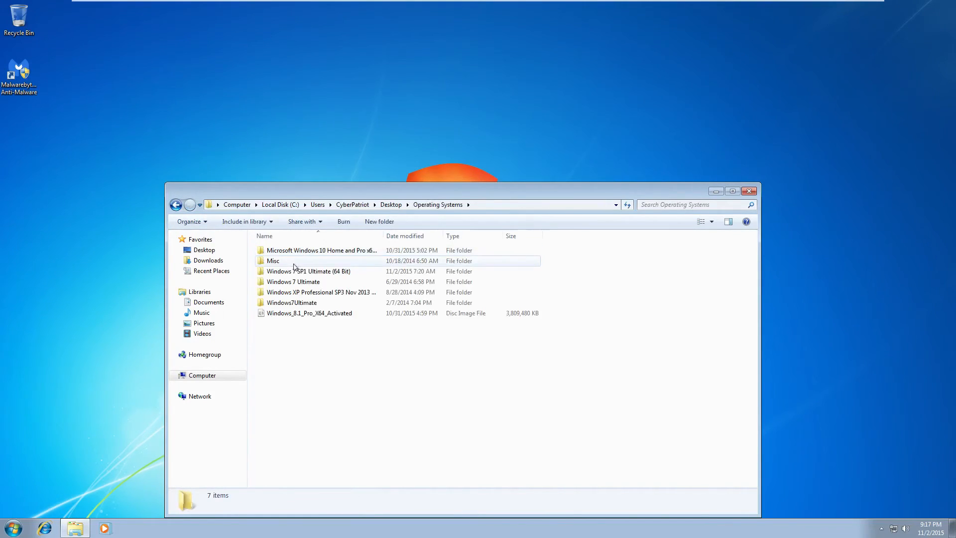
double_click(293, 264)
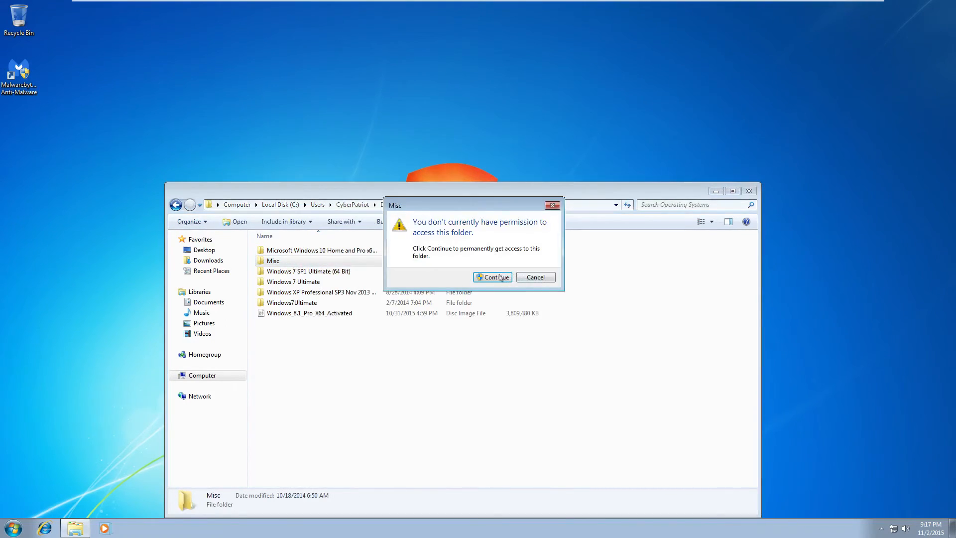
click(499, 277)
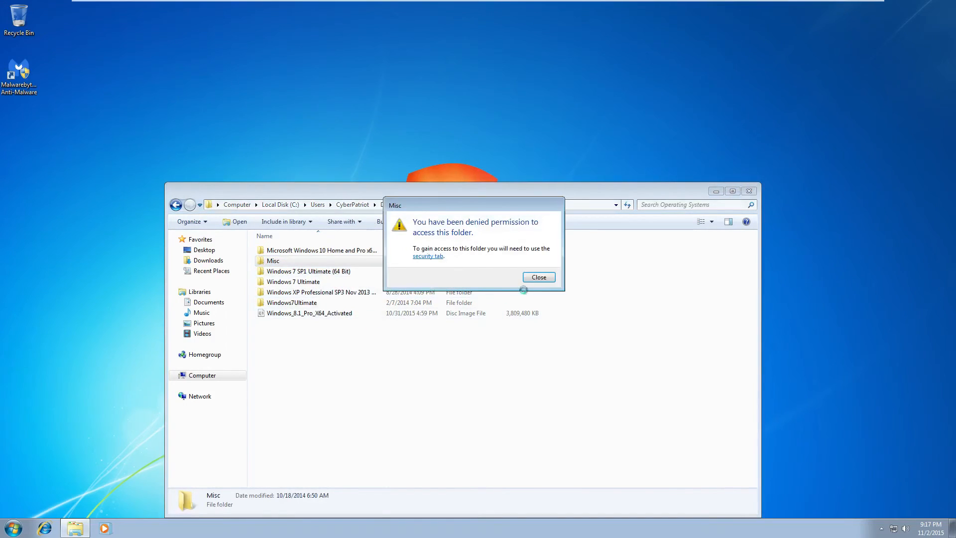
click(539, 278)
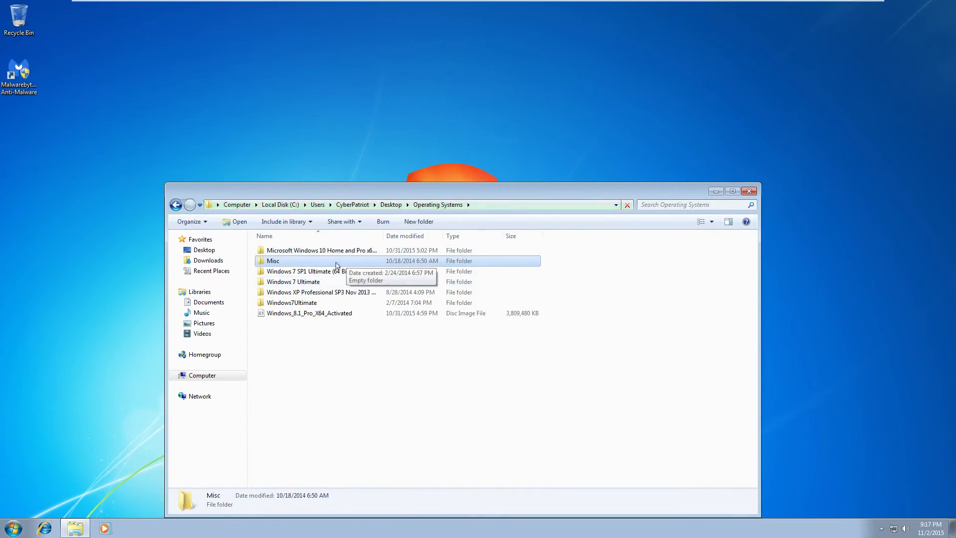
click(748, 191)
click(588, 200)
drag(308, 141, 657, 426)
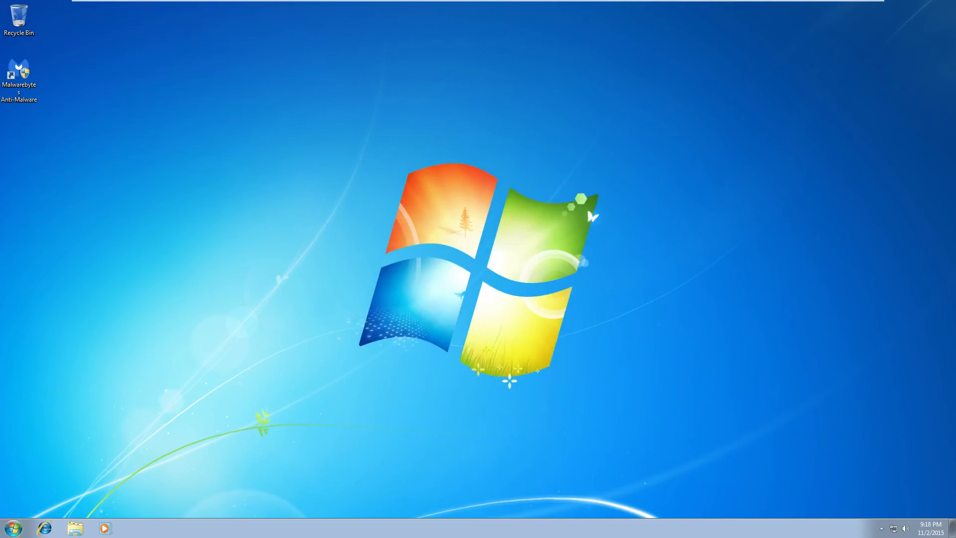